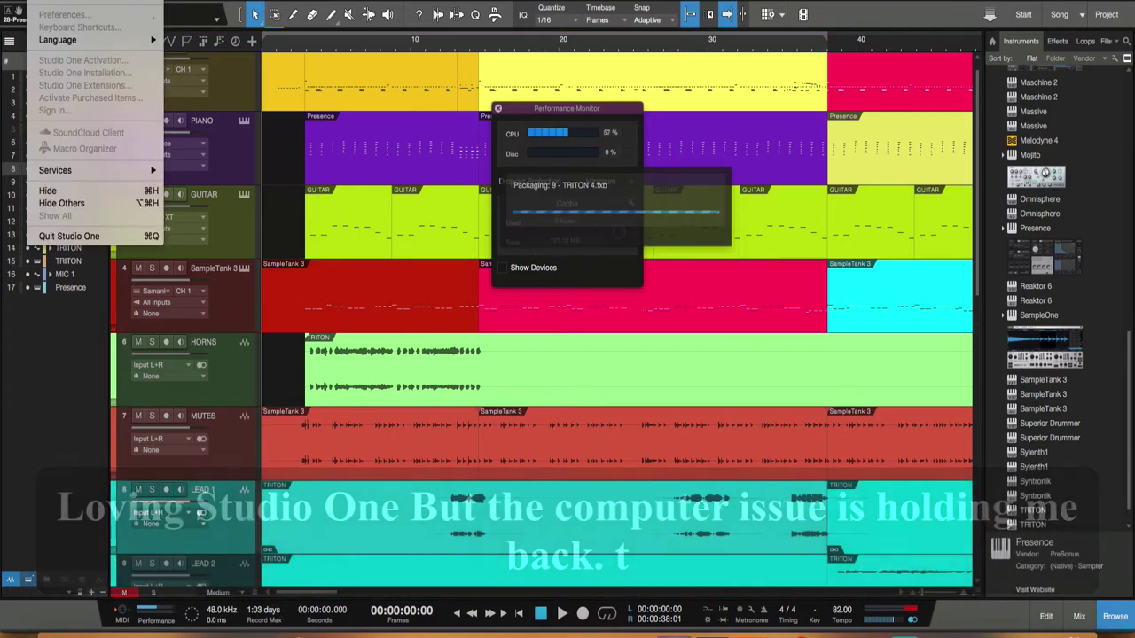
# Step: Open the preferences and review the Advanced settings for editing, audio, MIDI, console and services
pyautogui.click(86, 359)
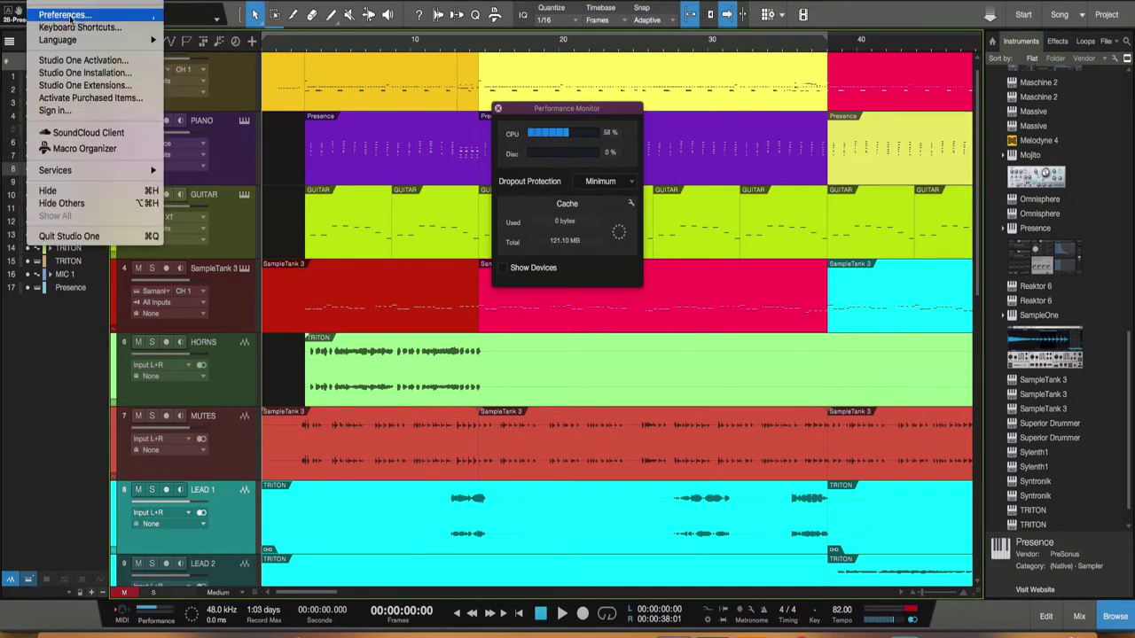
pyautogui.click(70, 14)
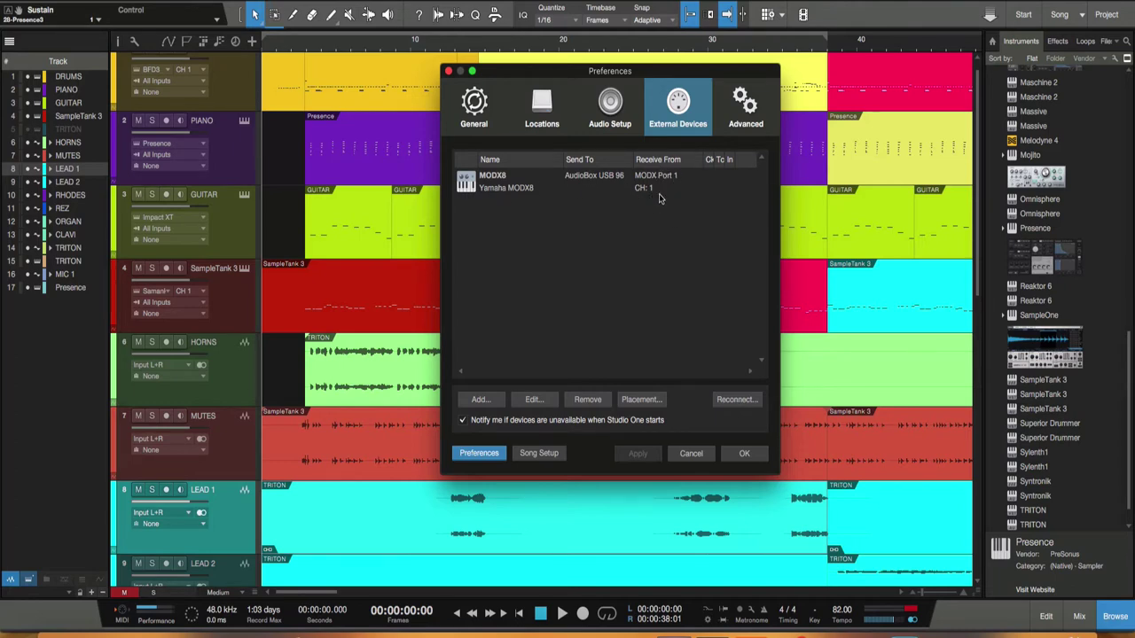
pyautogui.click(752, 118)
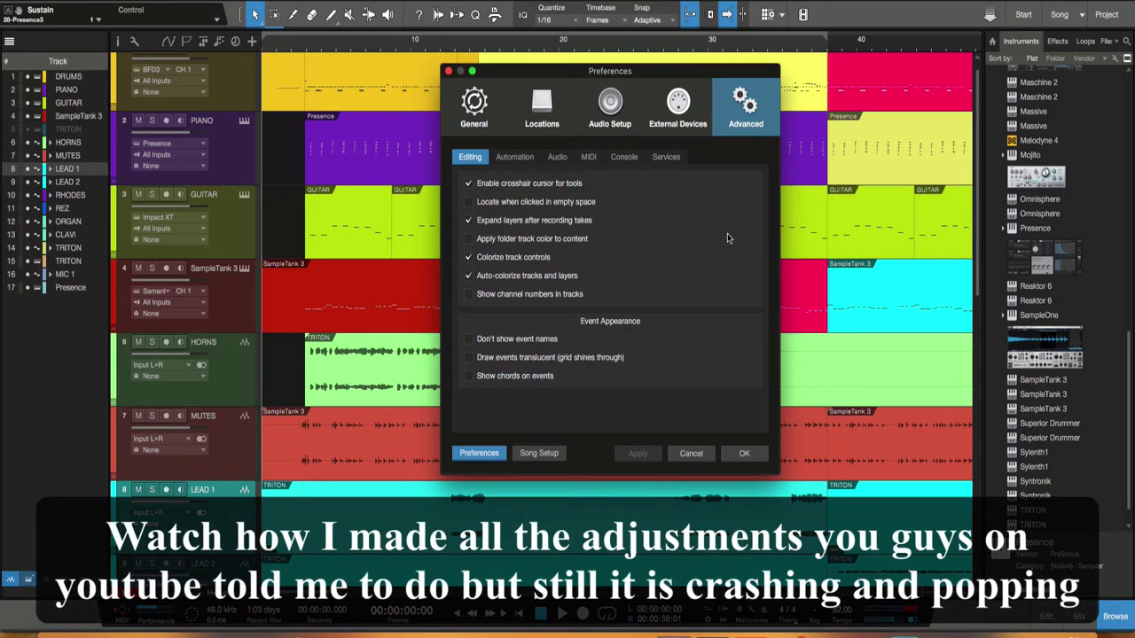
pyautogui.click(522, 160)
pyautogui.click(558, 157)
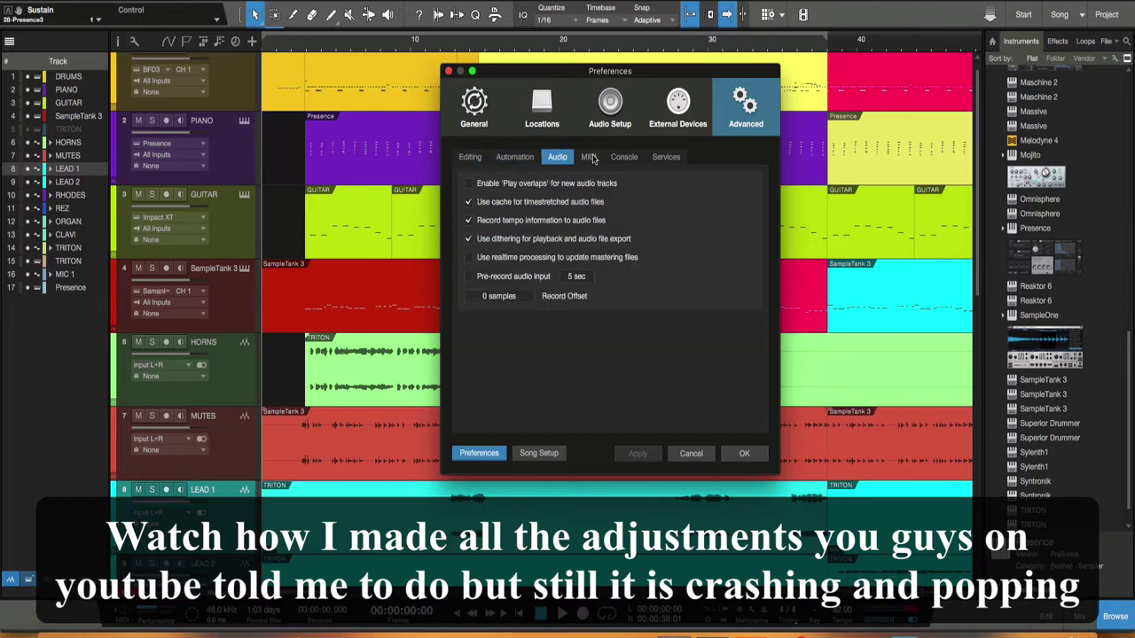
pyautogui.click(589, 157)
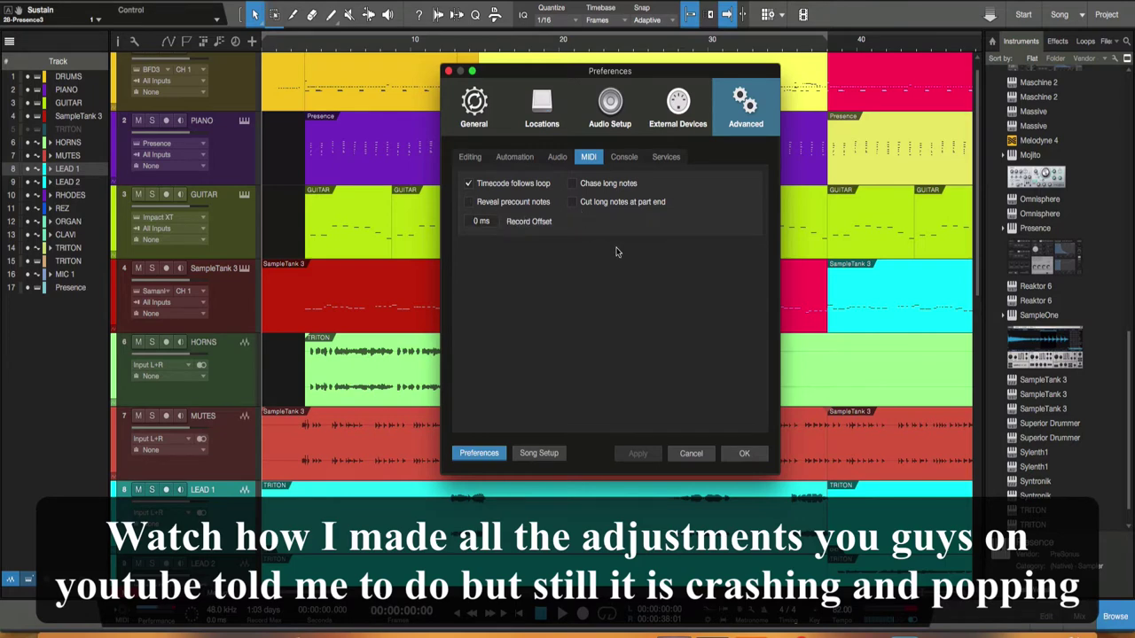
pyautogui.click(633, 160)
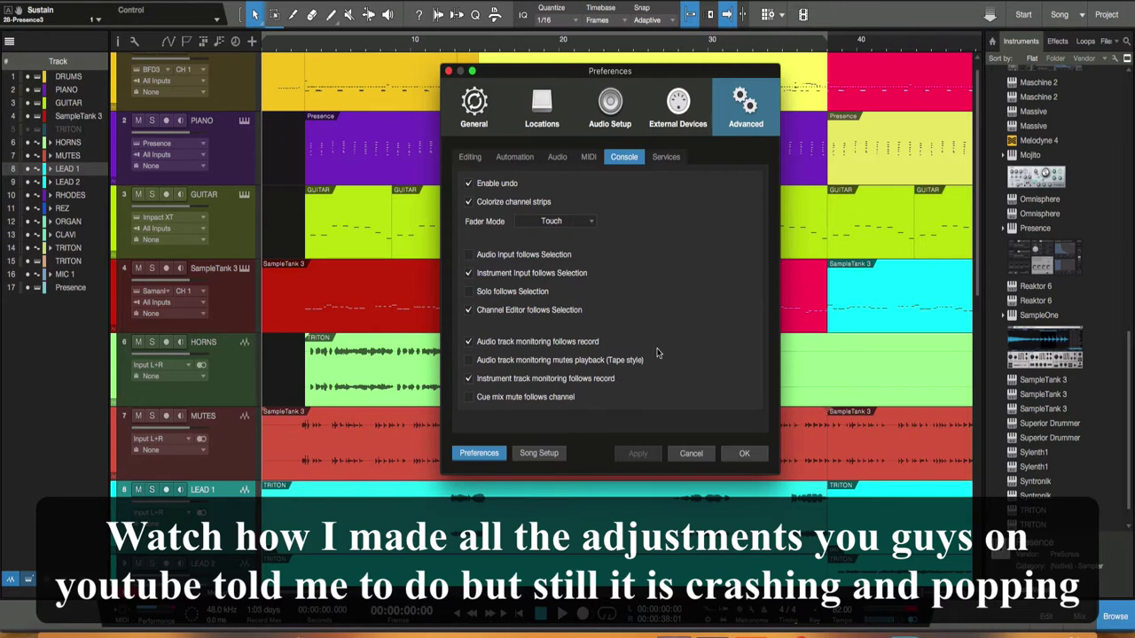
pyautogui.click(669, 158)
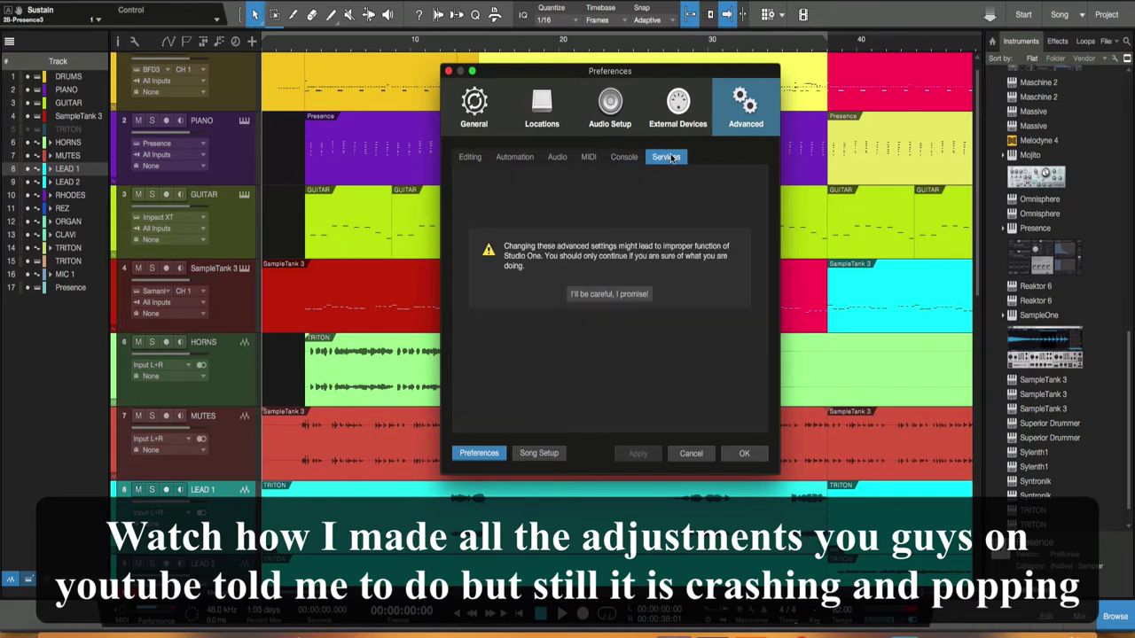
pyautogui.click(470, 157)
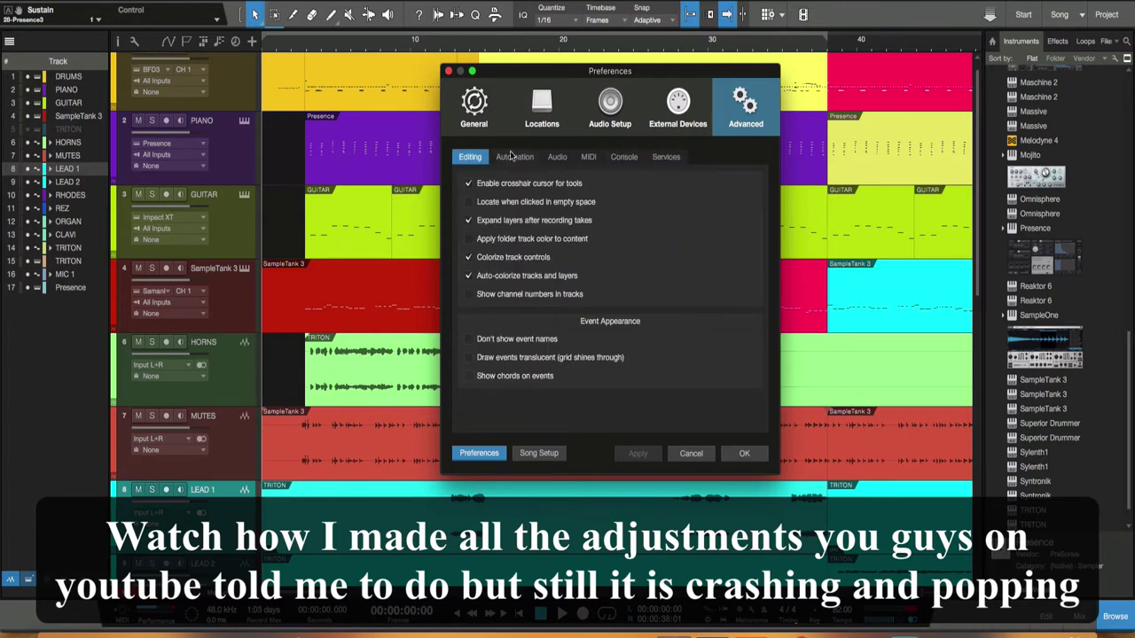
# Step: Review the External Devices, General, Audio Setup and Advanced categories of the preferences
pyautogui.click(679, 103)
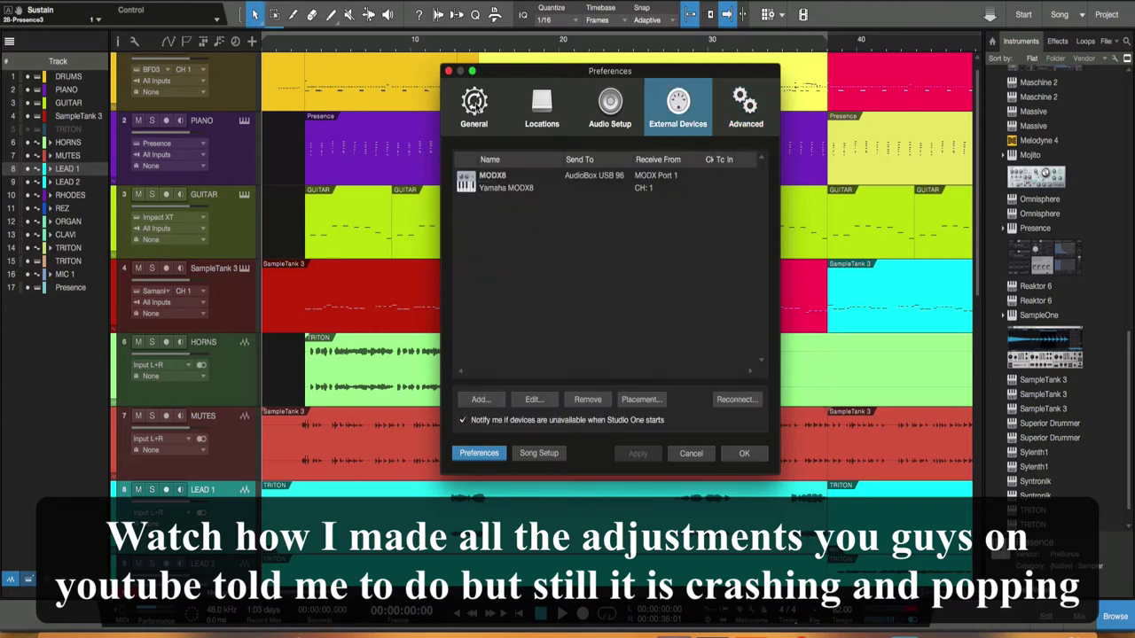
pyautogui.click(475, 104)
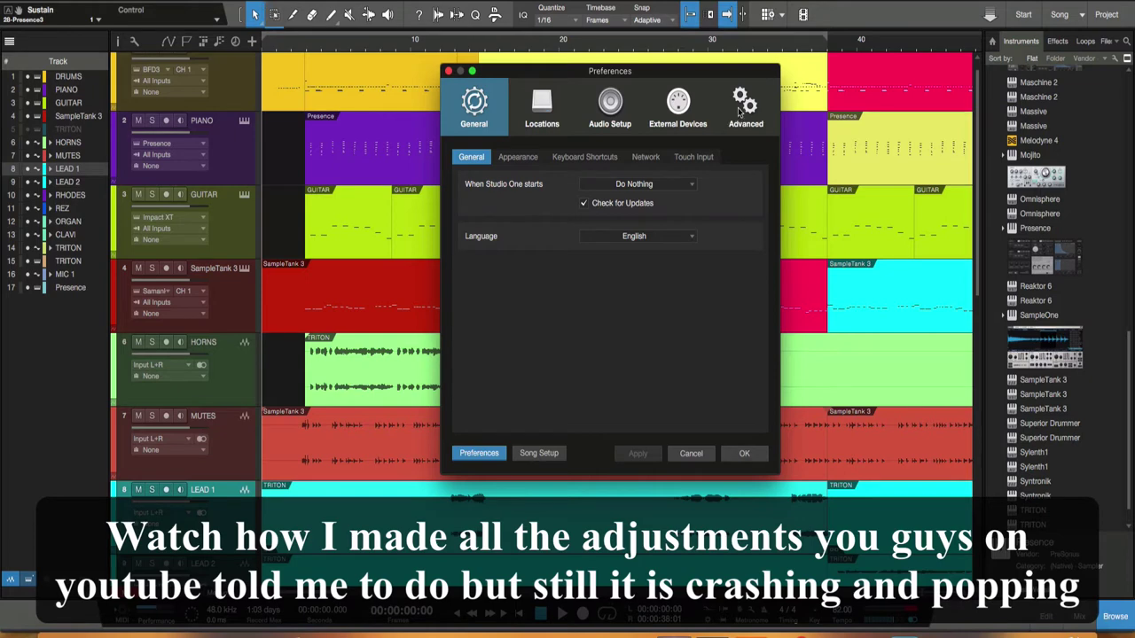
pyautogui.click(679, 104)
pyautogui.click(610, 105)
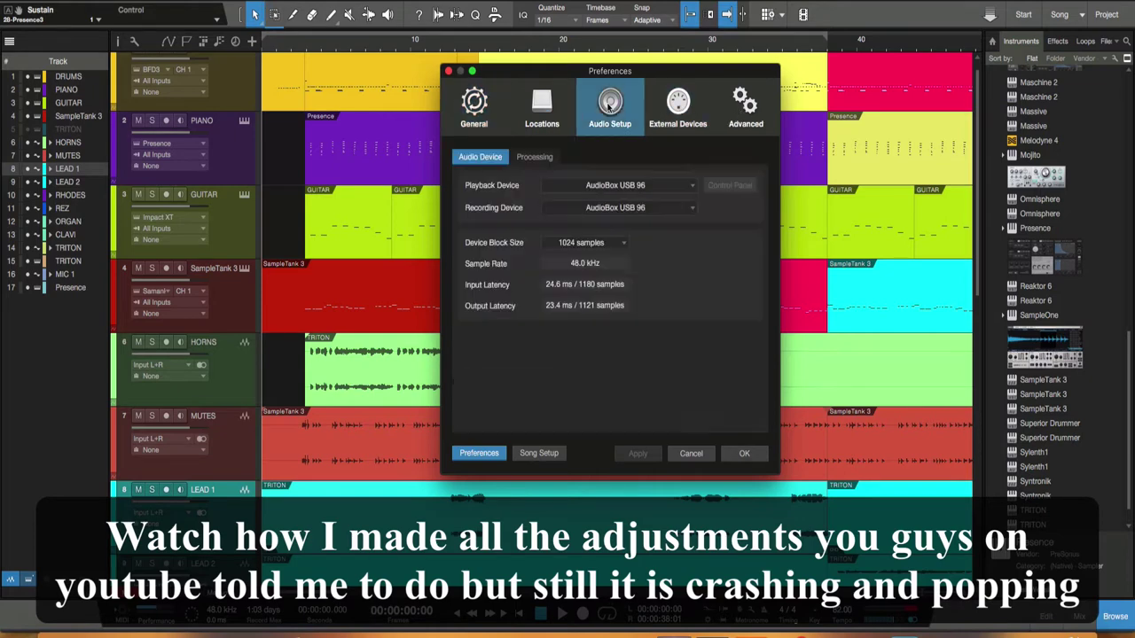
pyautogui.click(564, 107)
pyautogui.click(743, 100)
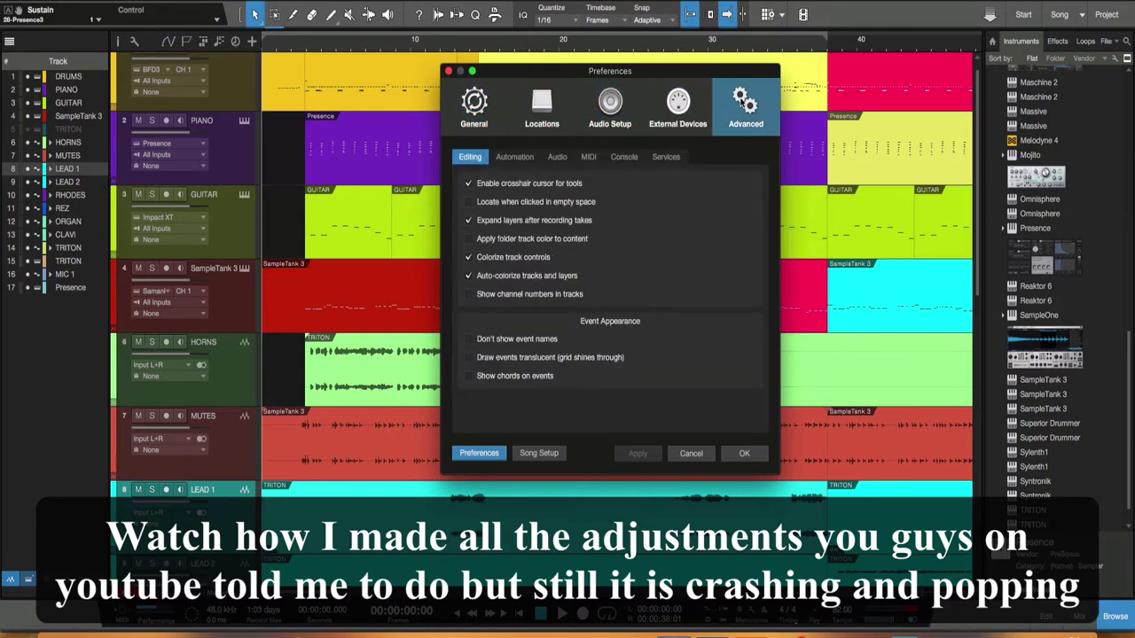
pyautogui.click(472, 113)
# Step: Set the audio device block size to 1024 samples and confirm the preferences
pyautogui.click(620, 107)
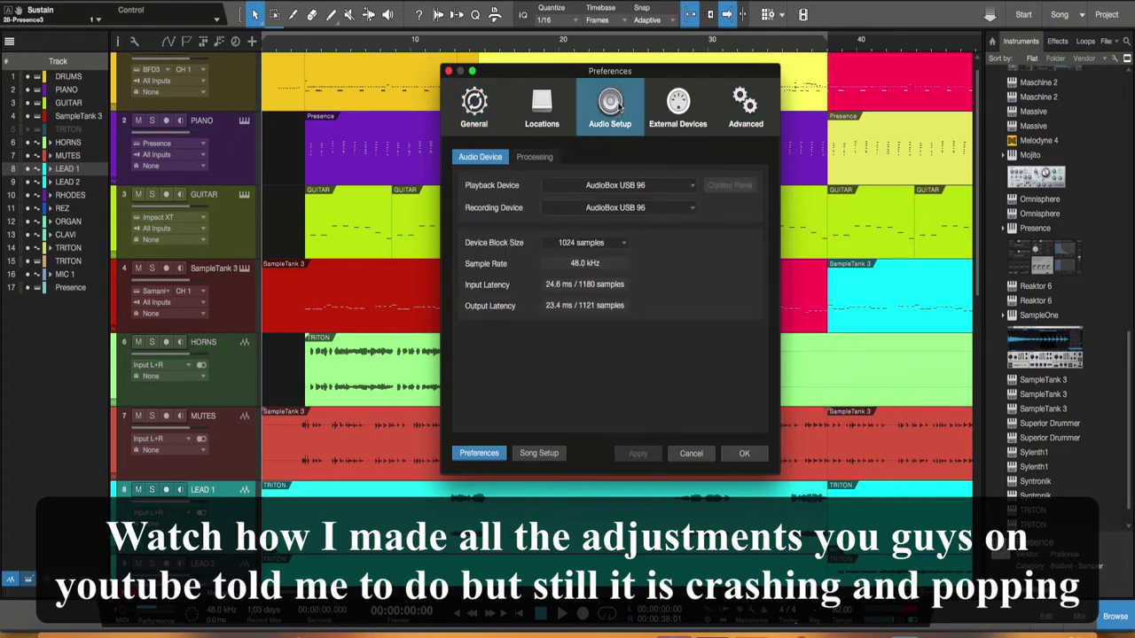
pyautogui.click(585, 242)
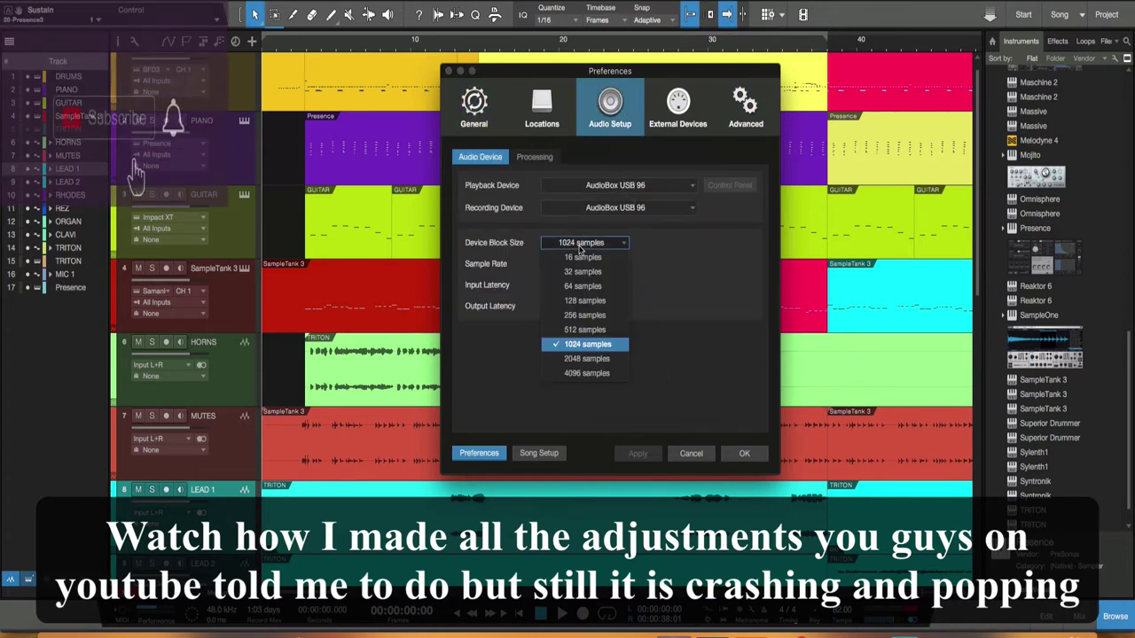
pyautogui.click(611, 345)
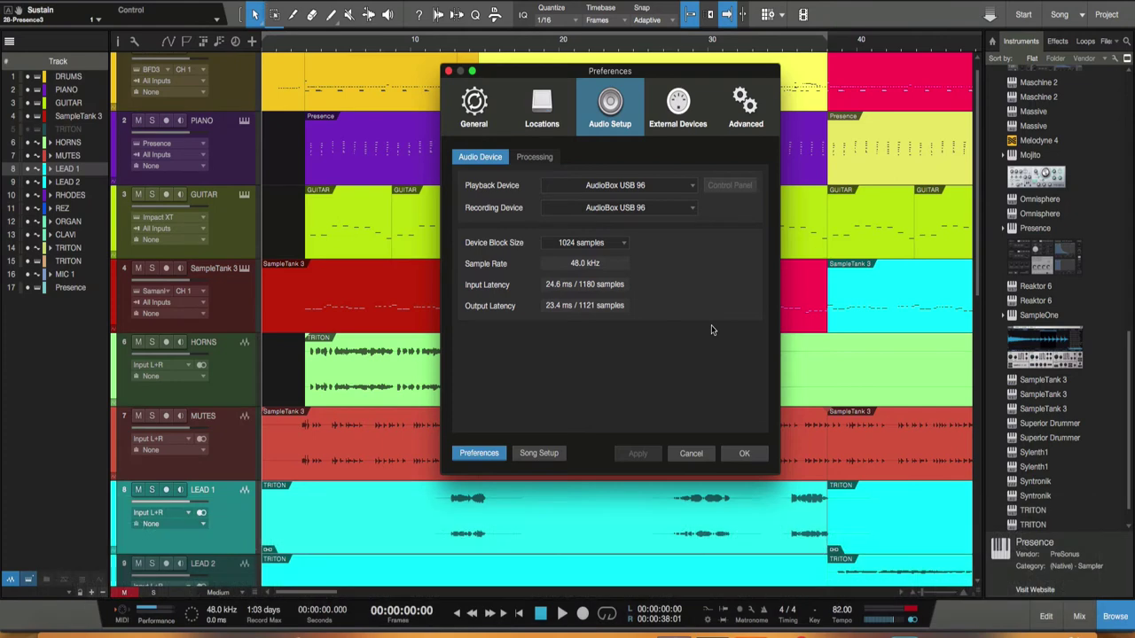
pyautogui.click(745, 454)
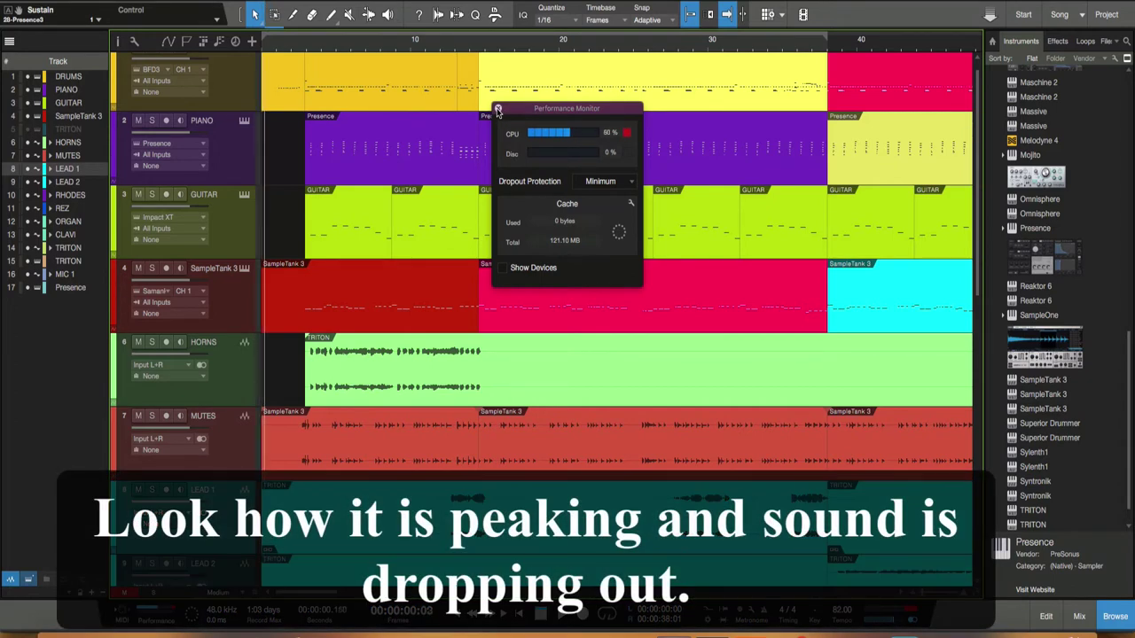
# Step: Reopen the Performance Monitor during playback and look through the song's tracks from first to last
pyautogui.click(498, 110)
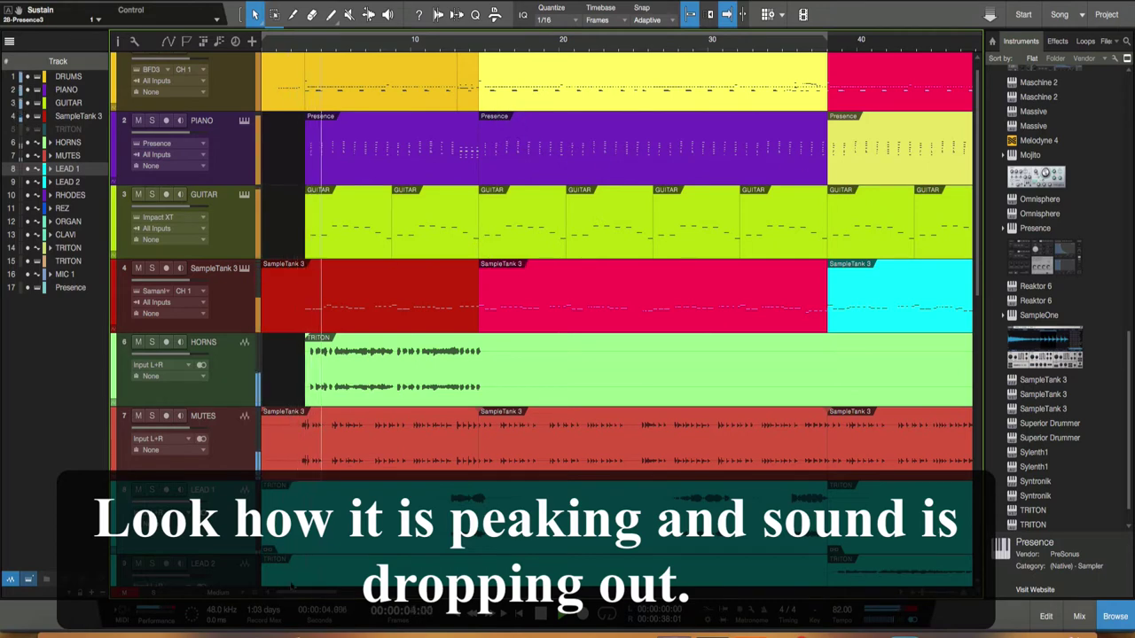
pyautogui.click(171, 614)
pyautogui.click(1078, 365)
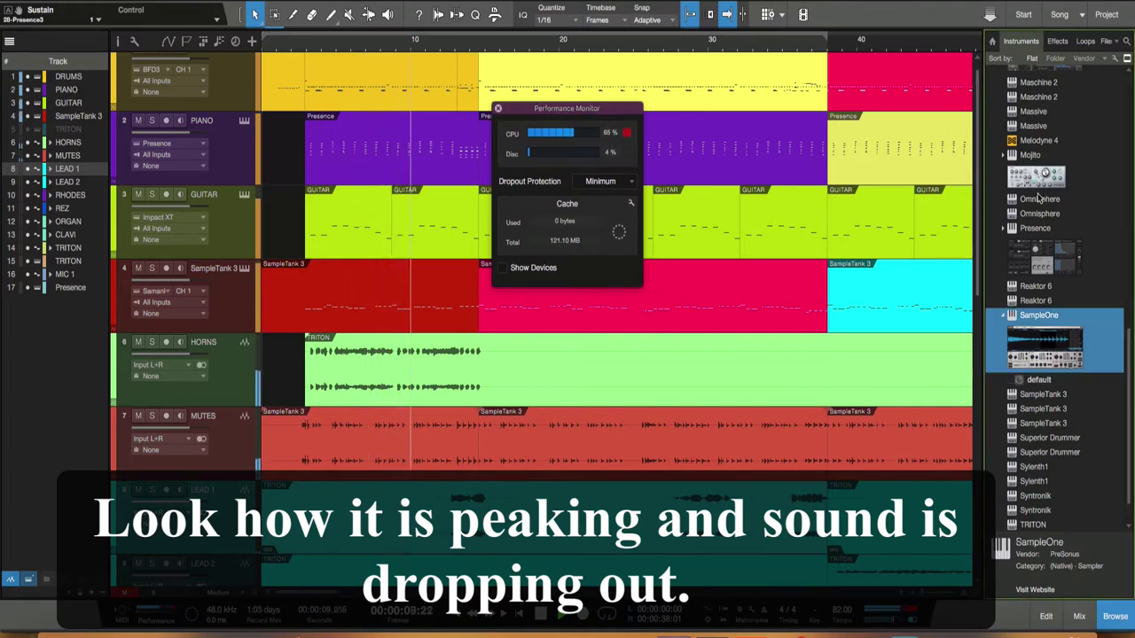
pyautogui.click(1040, 111)
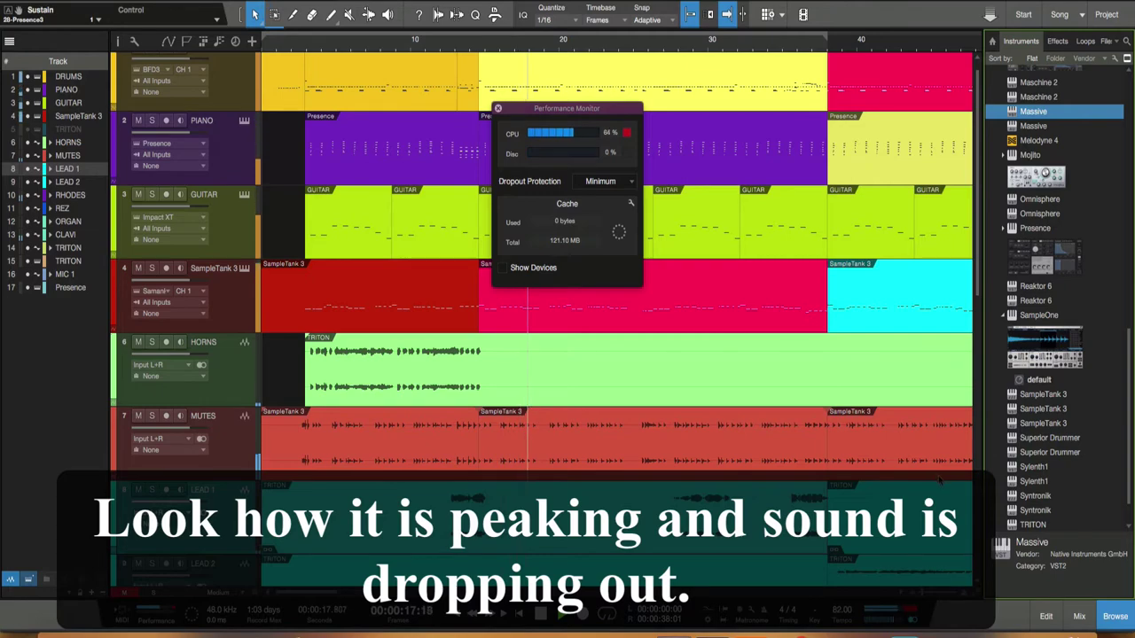
pyautogui.scroll(-8, 938, 476)
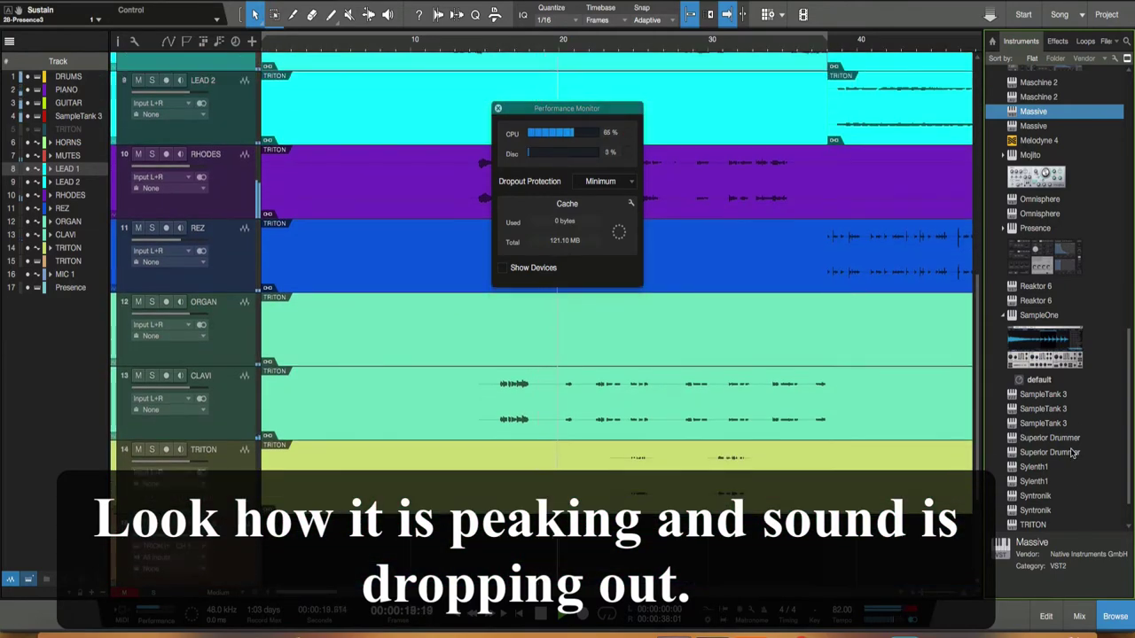
pyautogui.scroll(-2, 1036, 417)
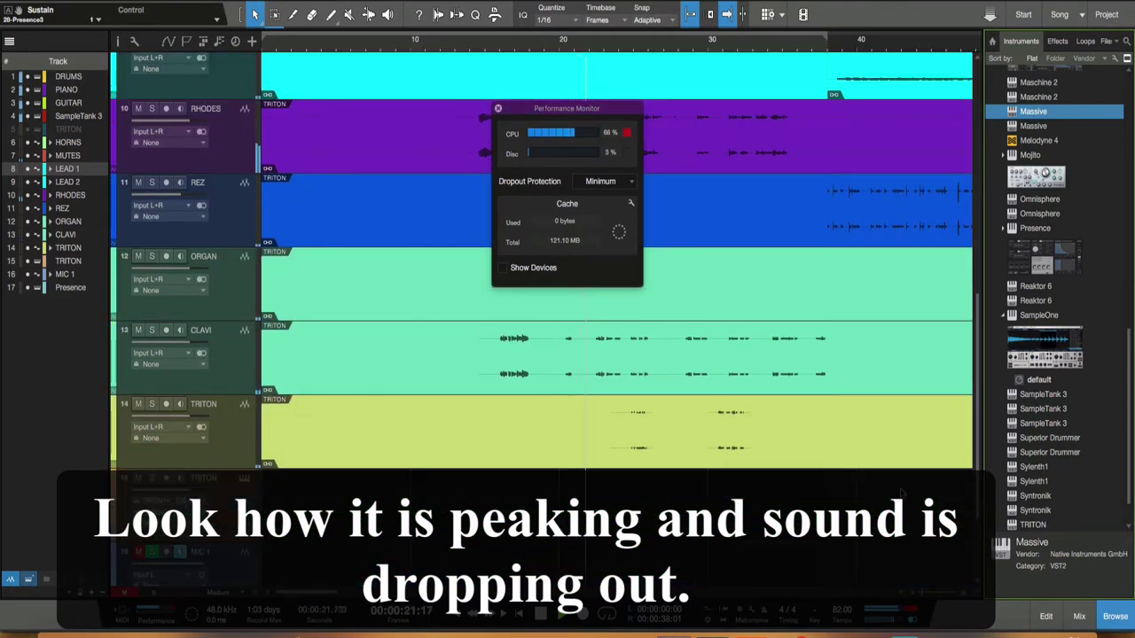
pyautogui.scroll(-3, 1042, 415)
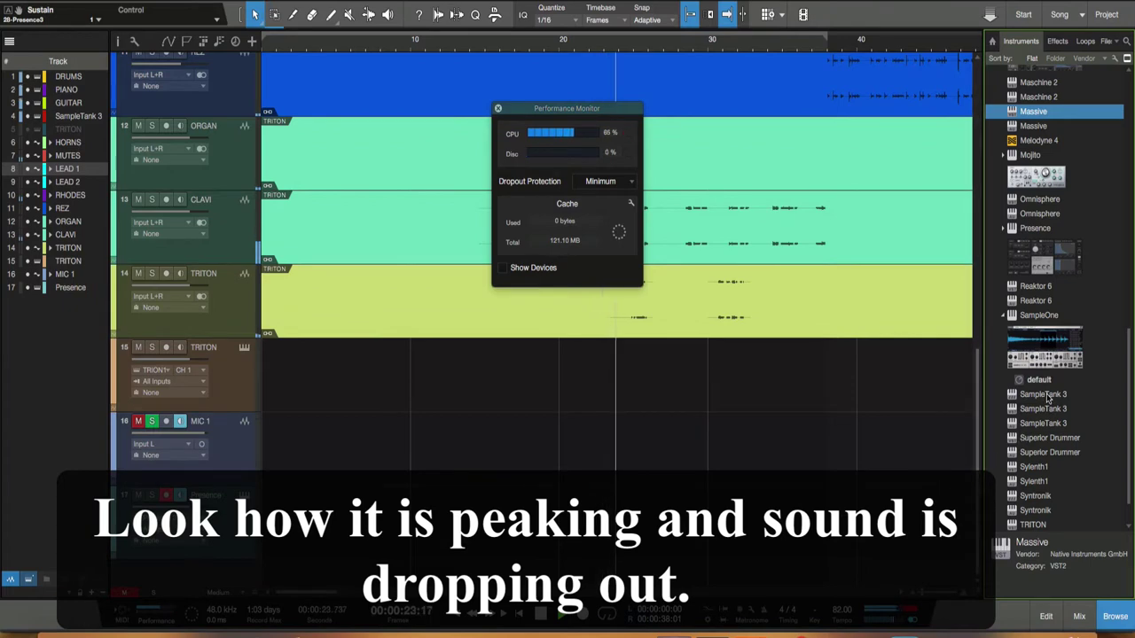
pyautogui.scroll(15, 893, 402)
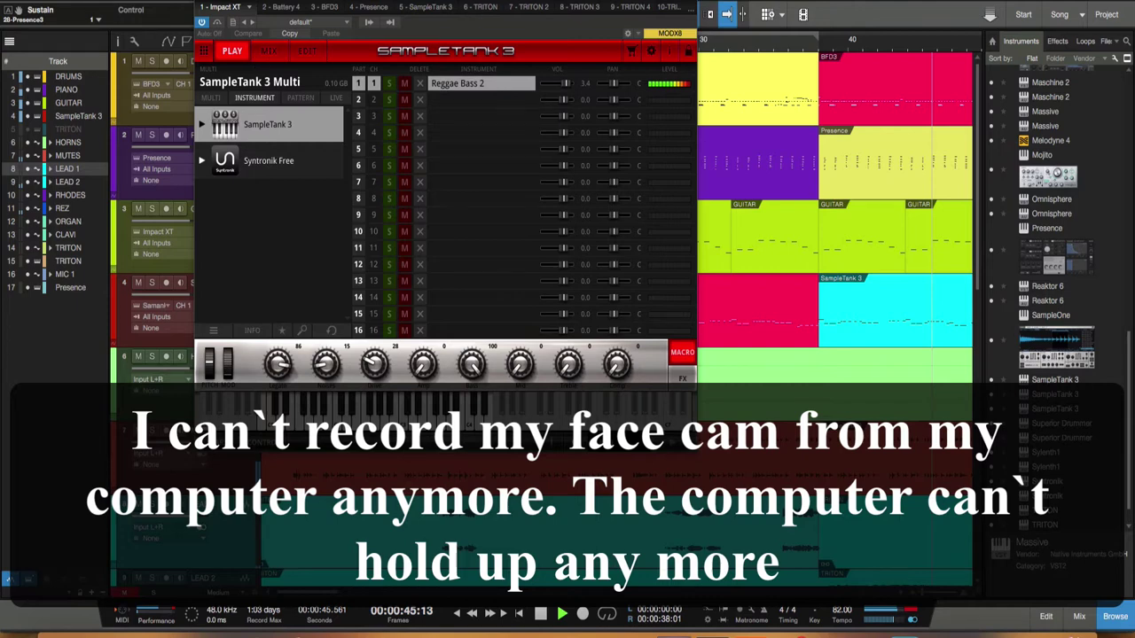
# Step: Show the Impact XT instrument and check the list of all instruments loaded in the song
pyautogui.click(223, 6)
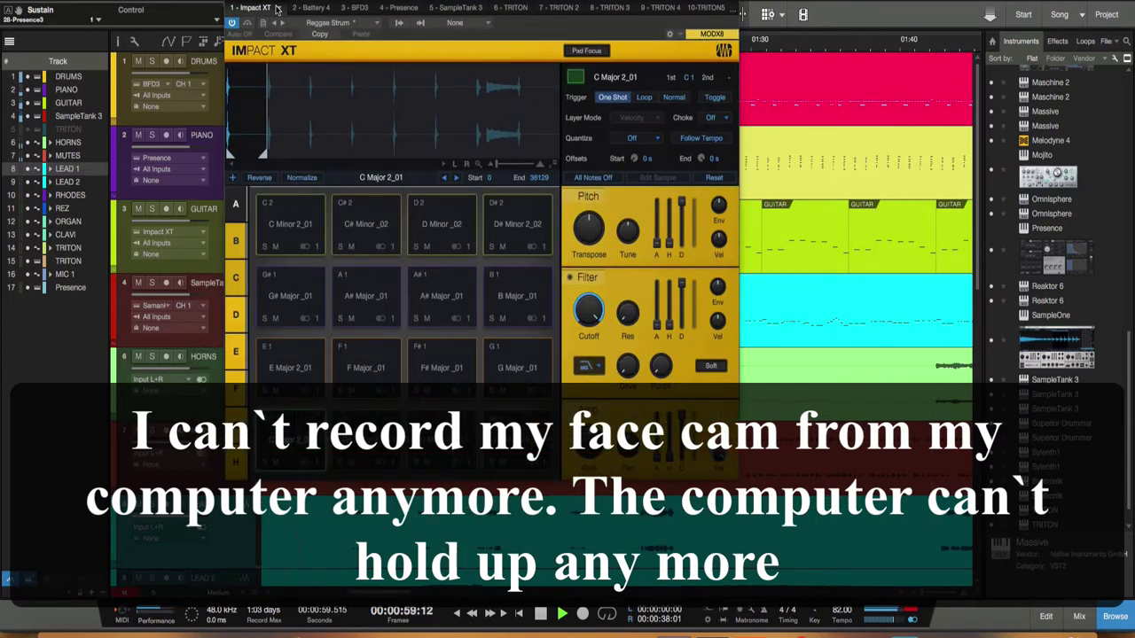
pyautogui.click(304, 7)
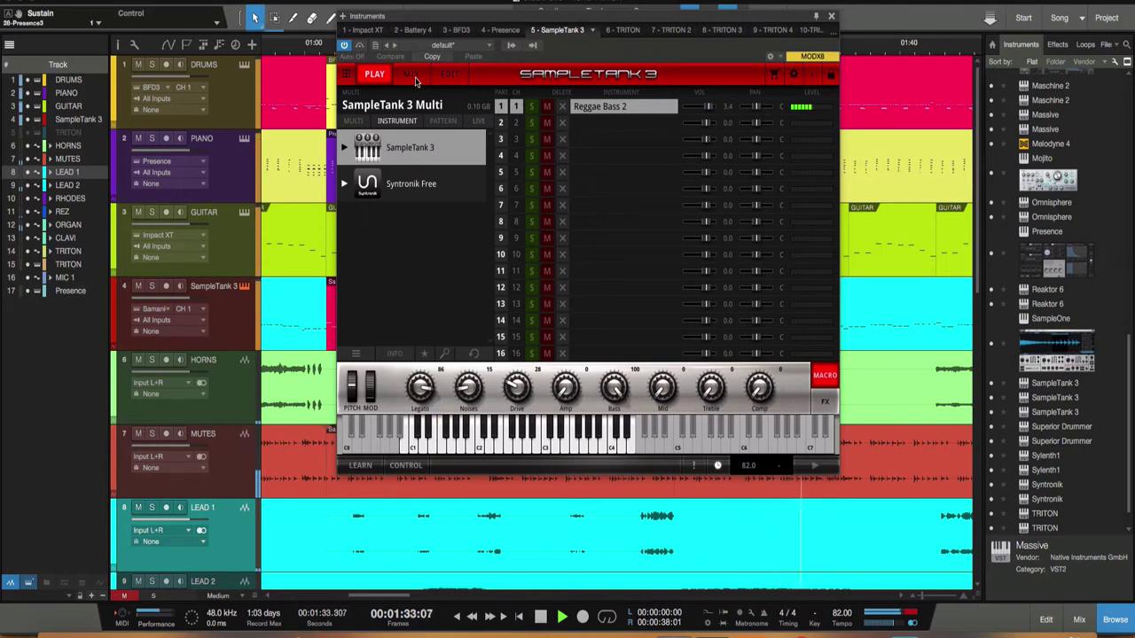
pyautogui.click(834, 31)
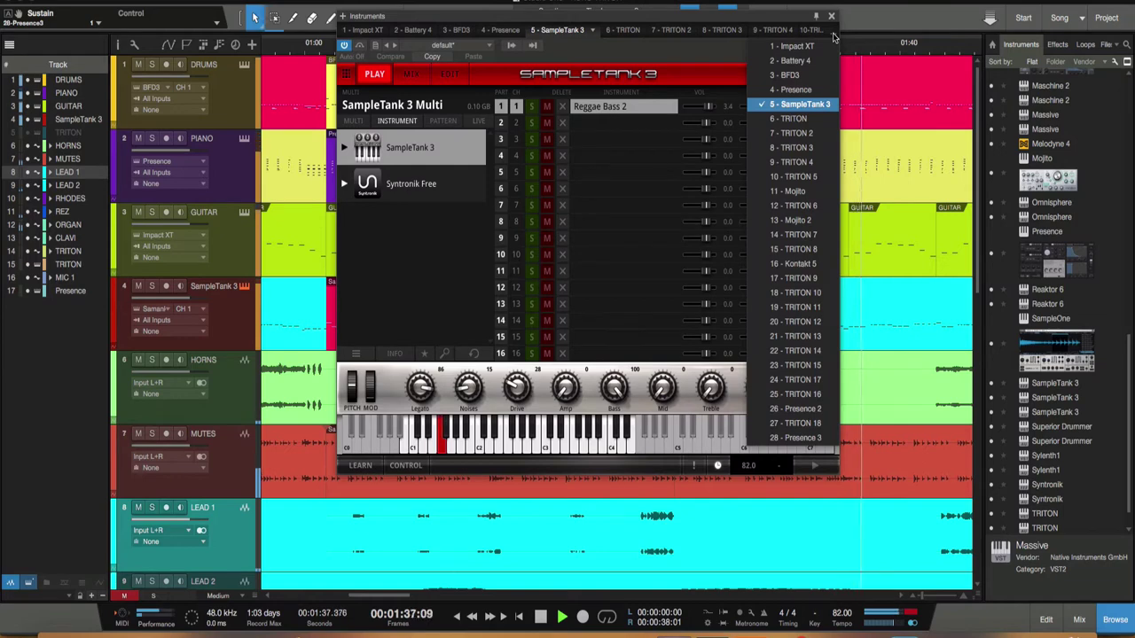
pyautogui.click(758, 22)
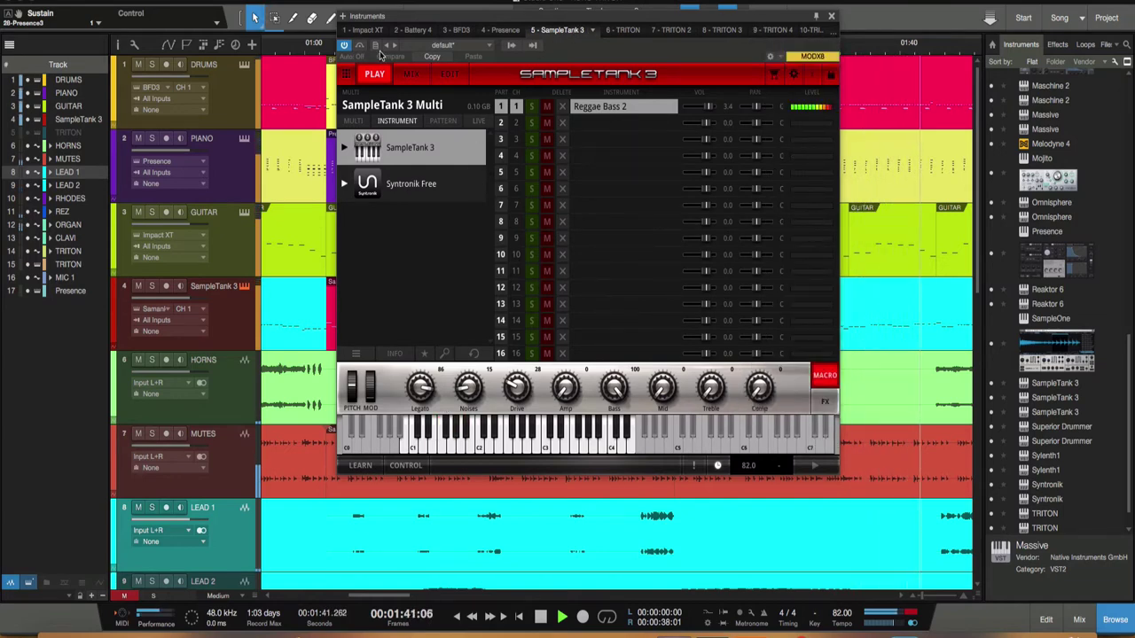
pyautogui.click(343, 17)
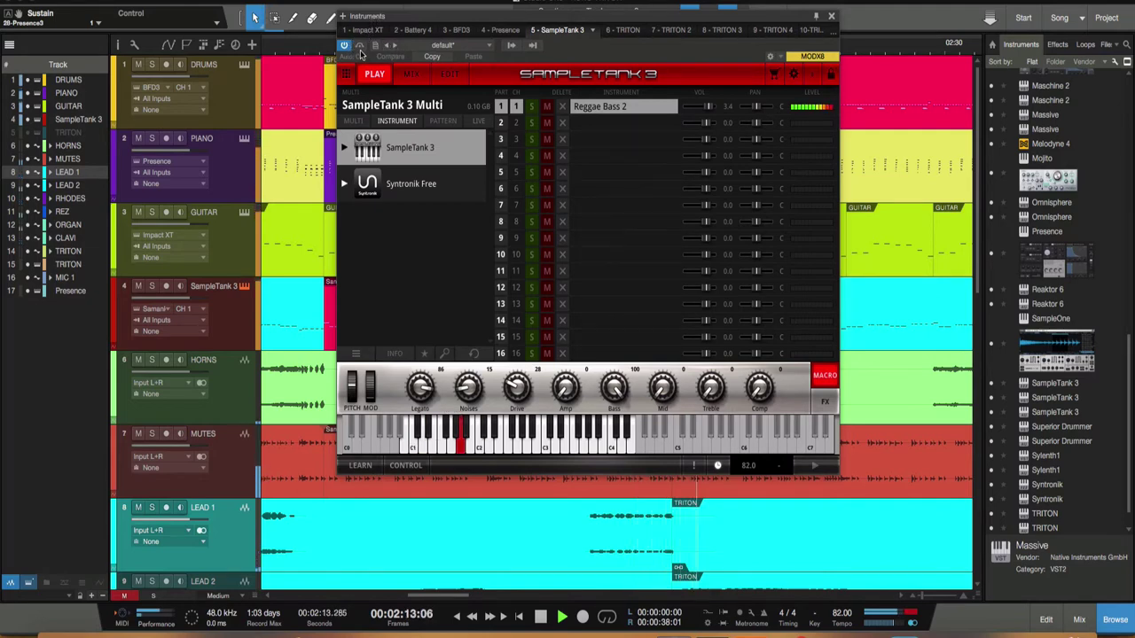
pyautogui.click(375, 46)
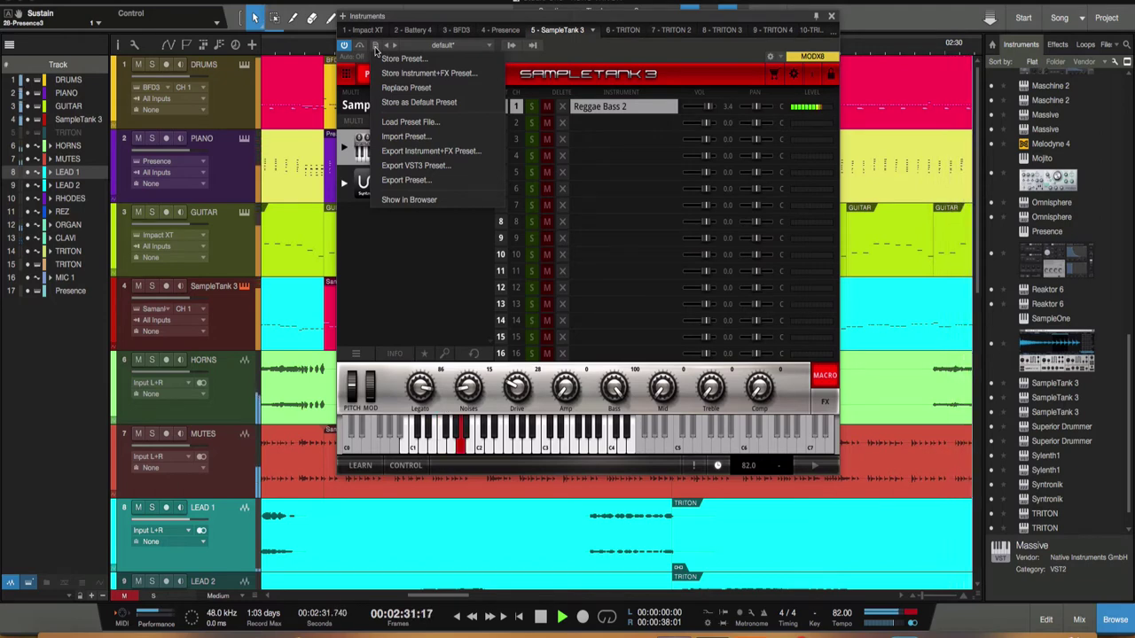
pyautogui.click(358, 47)
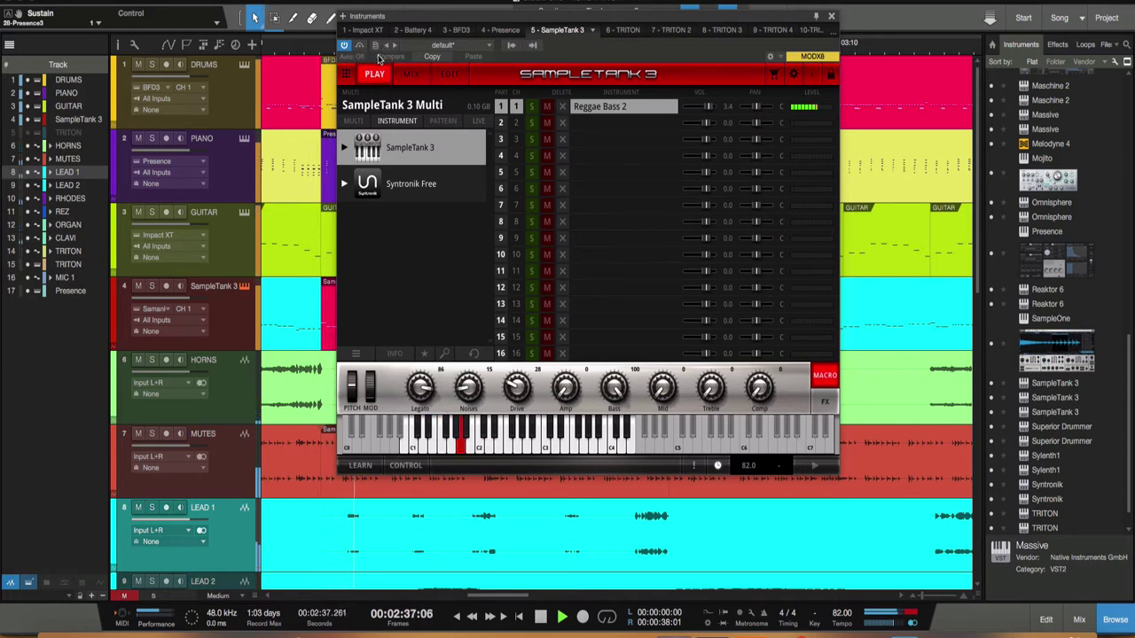
pyautogui.click(351, 59)
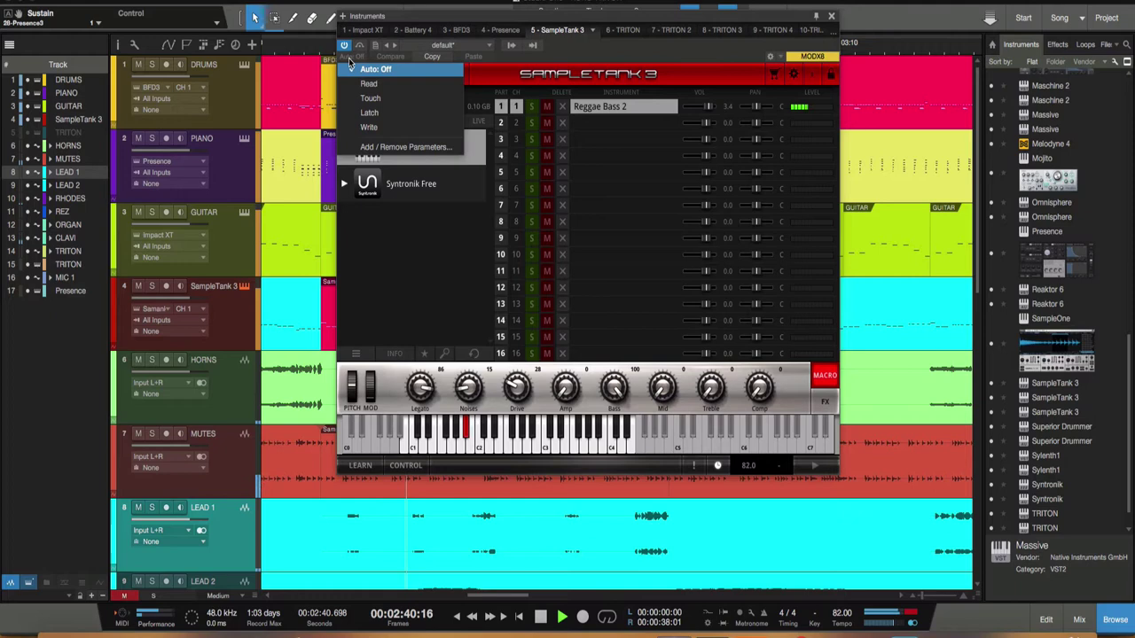
pyautogui.click(351, 58)
pyautogui.click(356, 59)
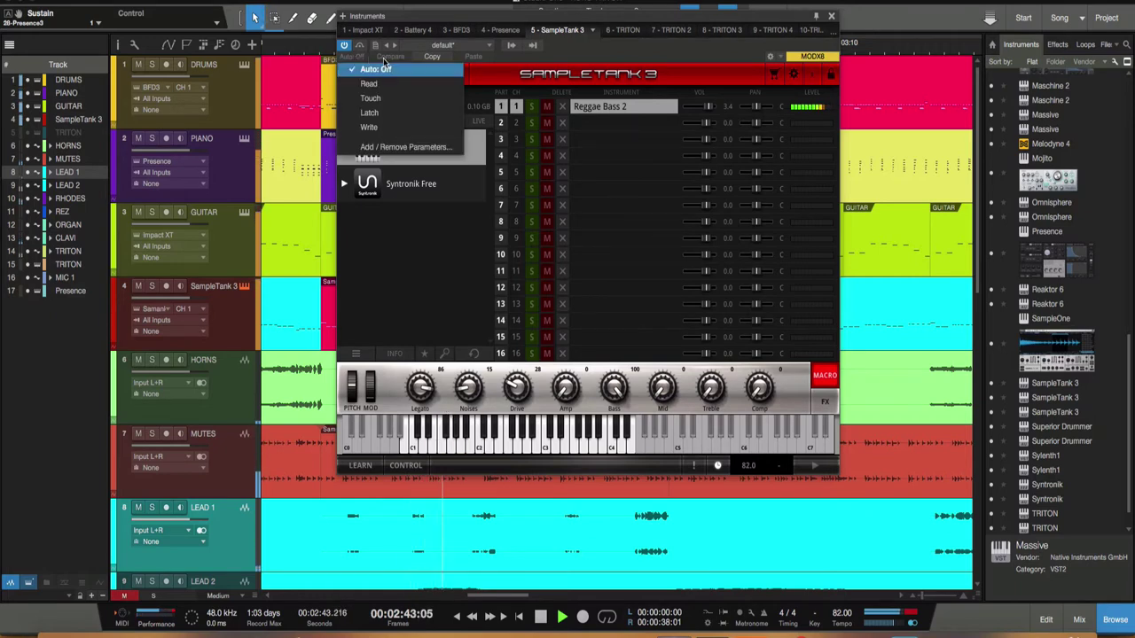
pyautogui.click(385, 60)
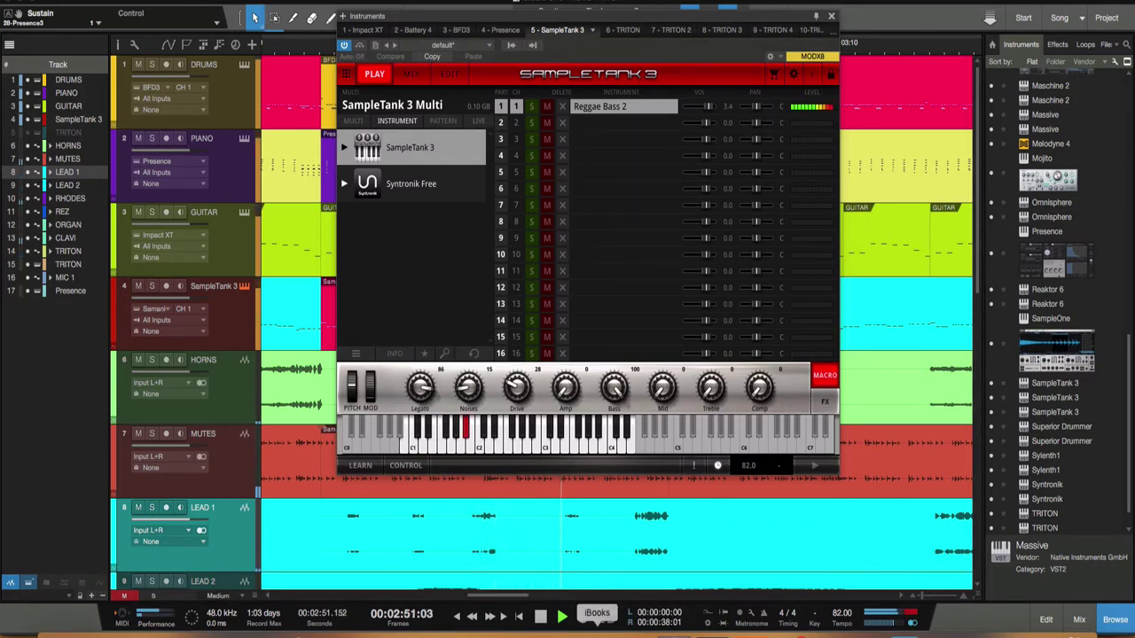
# Step: Move the SampleTank 3 instrument window off the Performance Monitor so the CPU load can be read
pyautogui.click(635, 631)
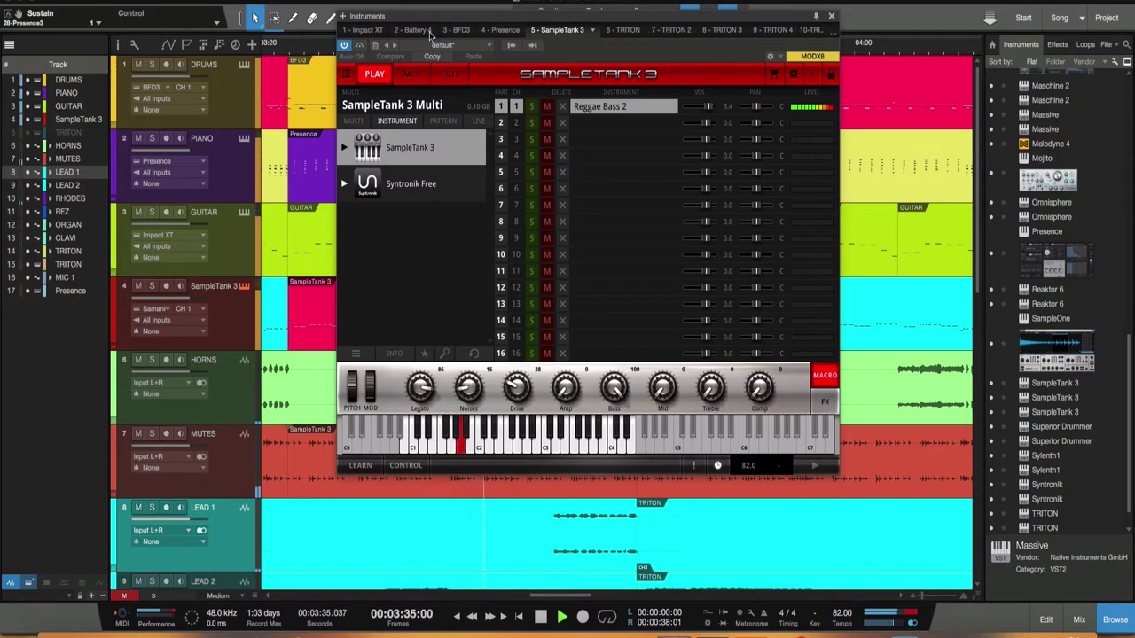
pyautogui.moveTo(430, 25); pyautogui.dragTo(560, 213)
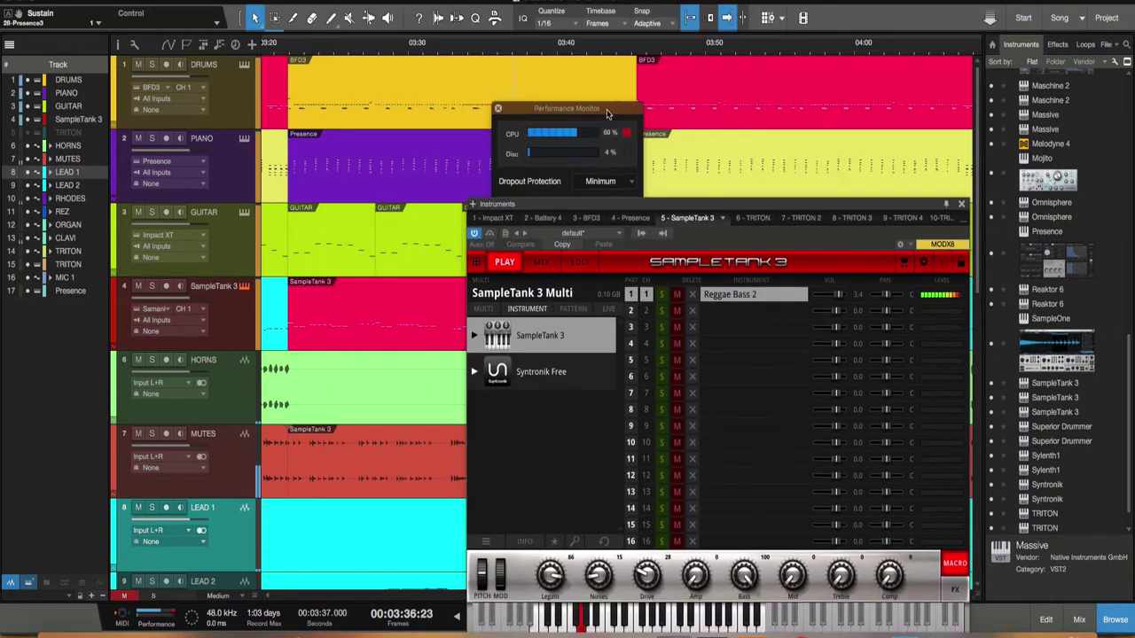
# Step: Move the Performance Monitor to the edge of the screen and replay the song from its start with the instrument window shown
pyautogui.moveTo(607, 109); pyautogui.dragTo(162, 67)
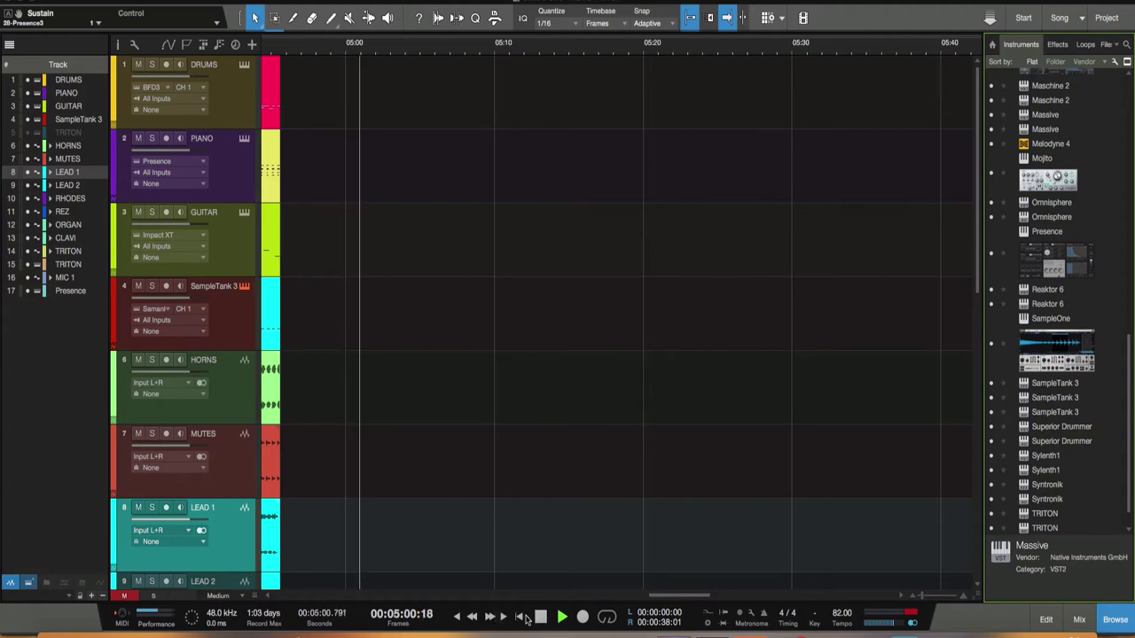
pyautogui.press('F11')
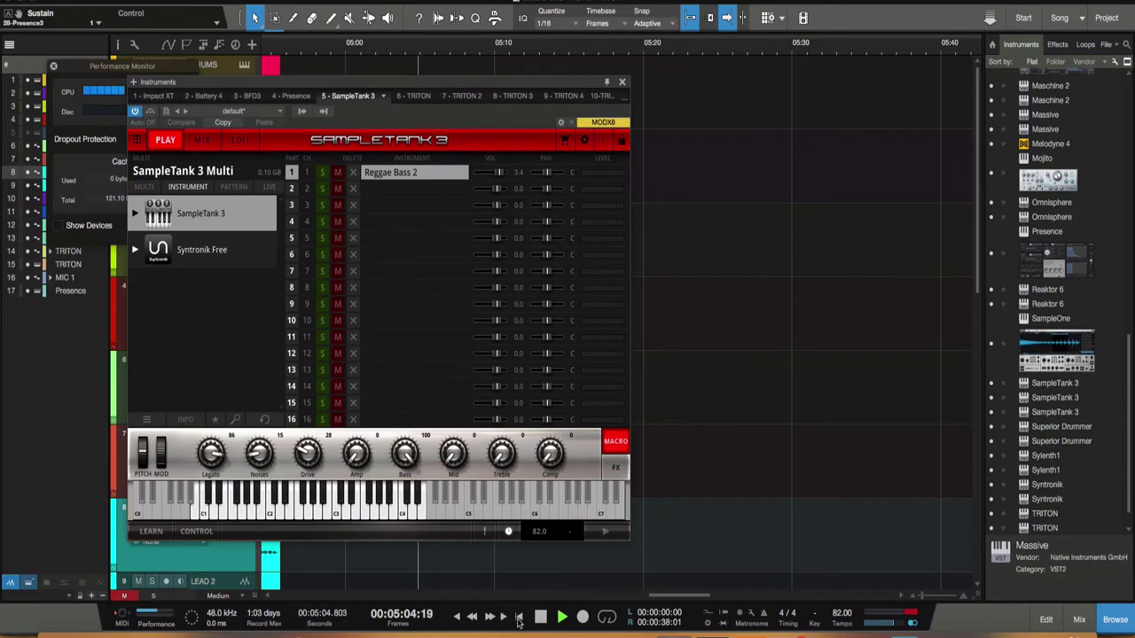
pyautogui.click(518, 623)
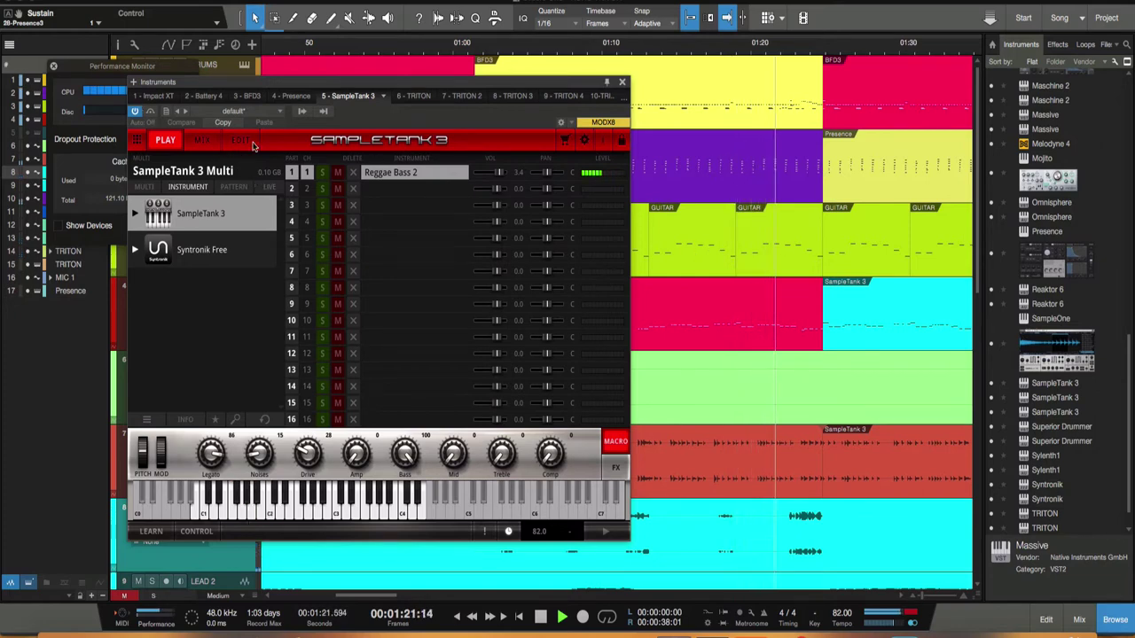
# Step: Update the plug-in thumbnail of the SampleTank 3 instrument
pyautogui.click(384, 96)
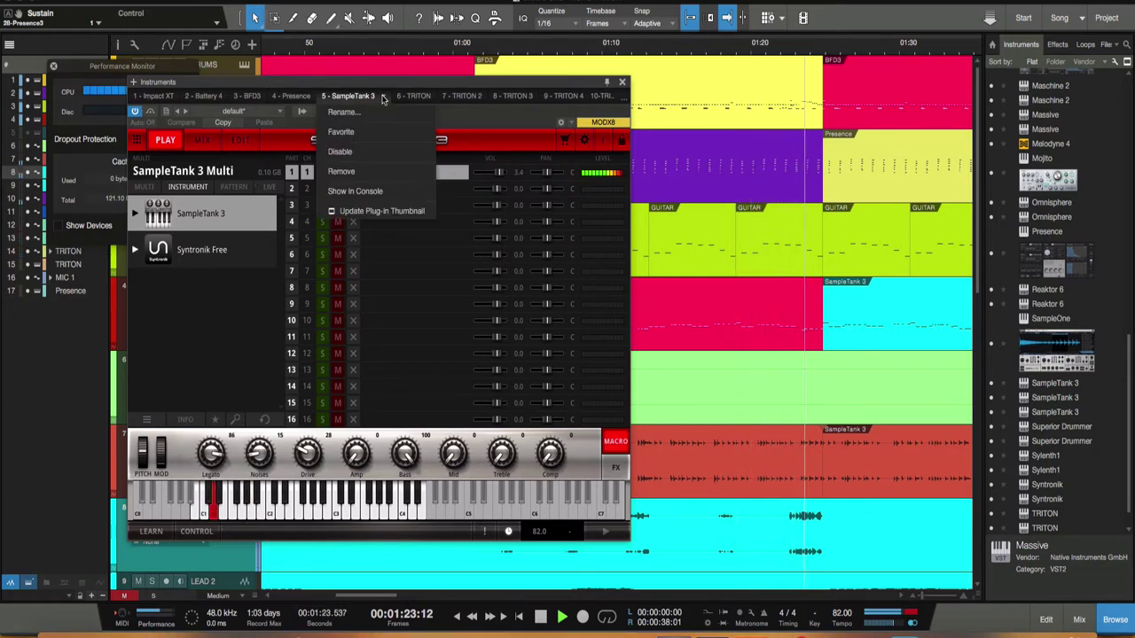
pyautogui.click(377, 210)
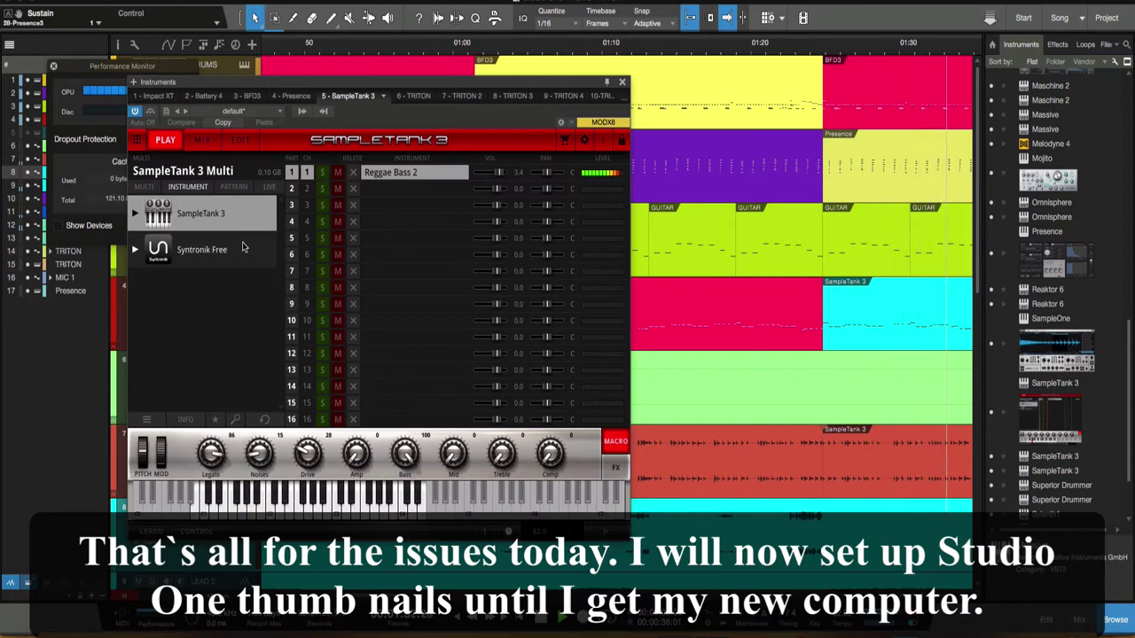
# Step: Look at SampleTank 3's pad view and Edit page, and return to the Play page's part list
pyautogui.click(136, 142)
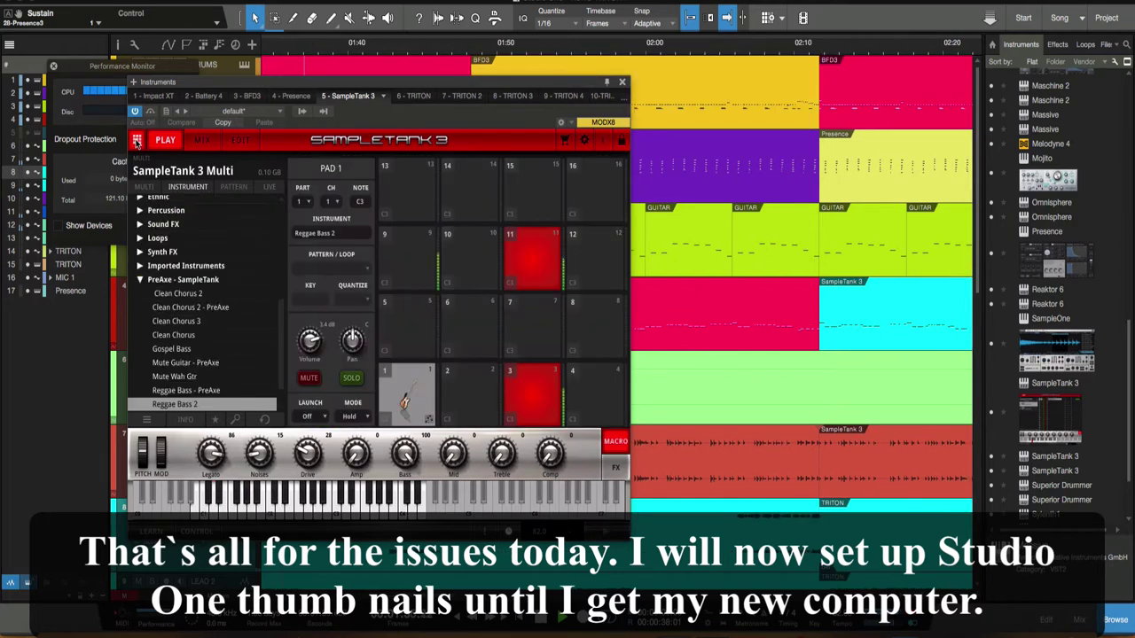
pyautogui.click(241, 141)
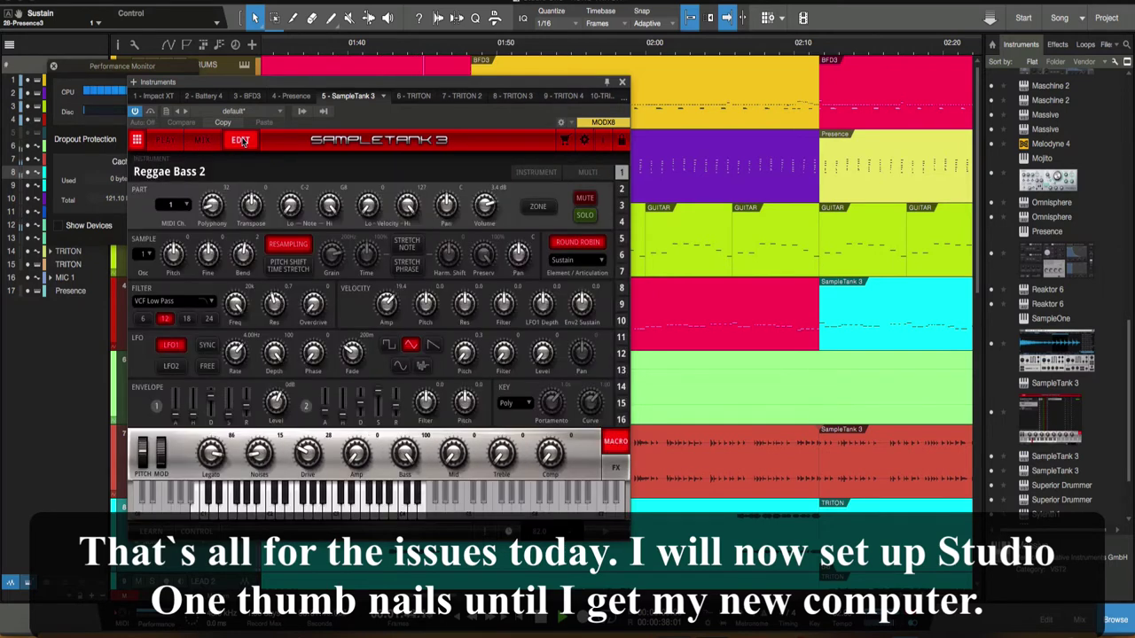
pyautogui.click(166, 142)
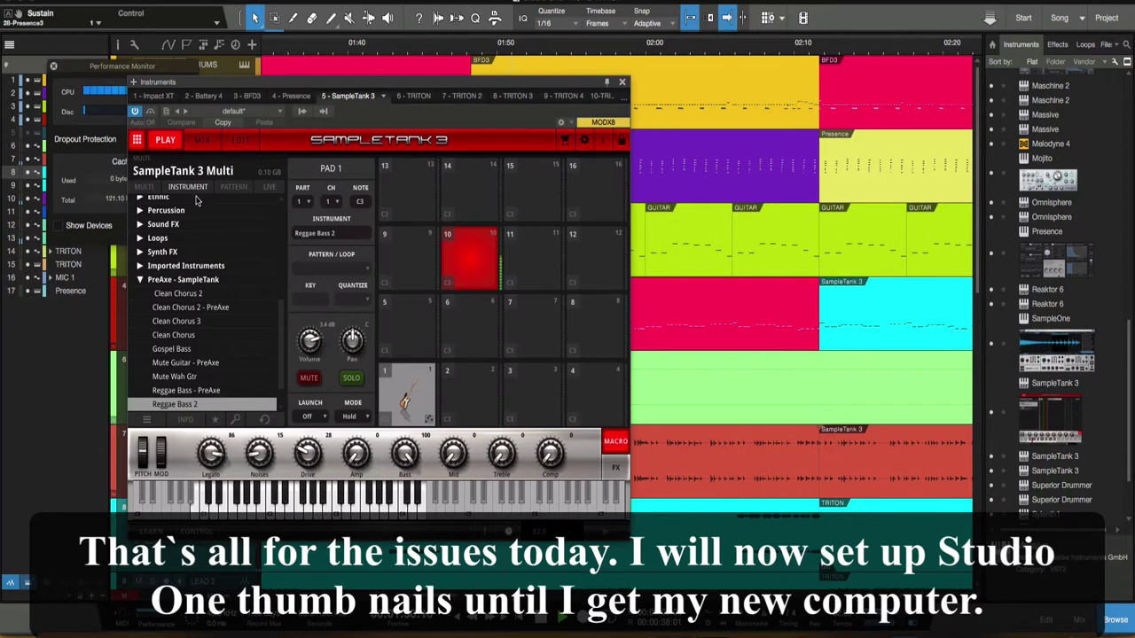
pyautogui.click(136, 143)
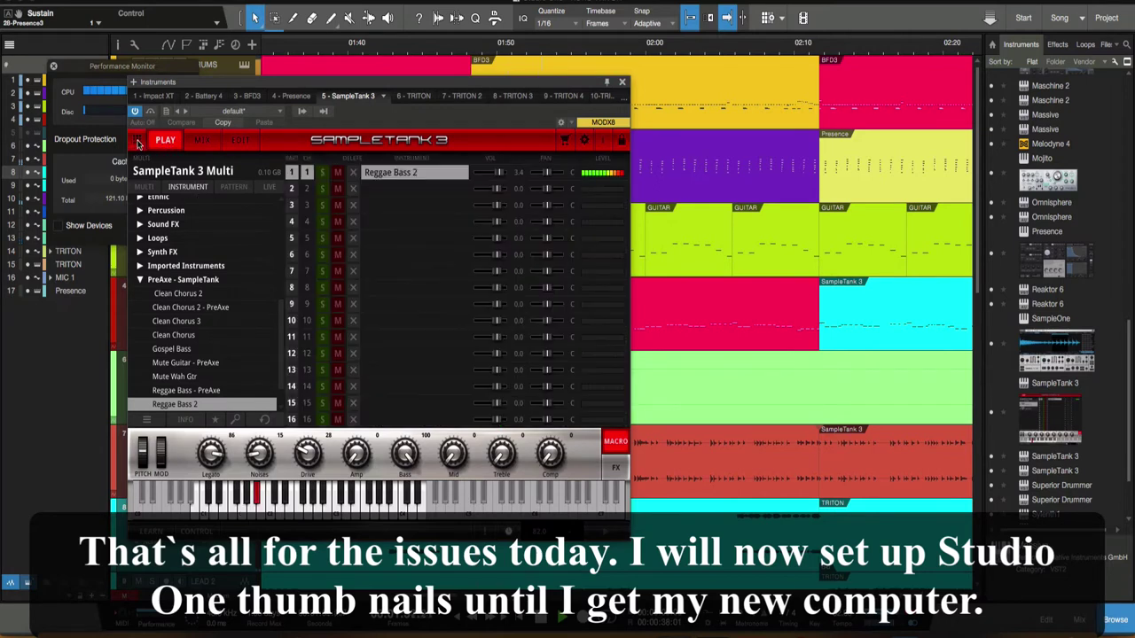
# Step: Check SampleTank 3's MIDI Learn mode and the MIDI Control assignments for Part 1, cancelling both without changes
pyautogui.click(151, 531)
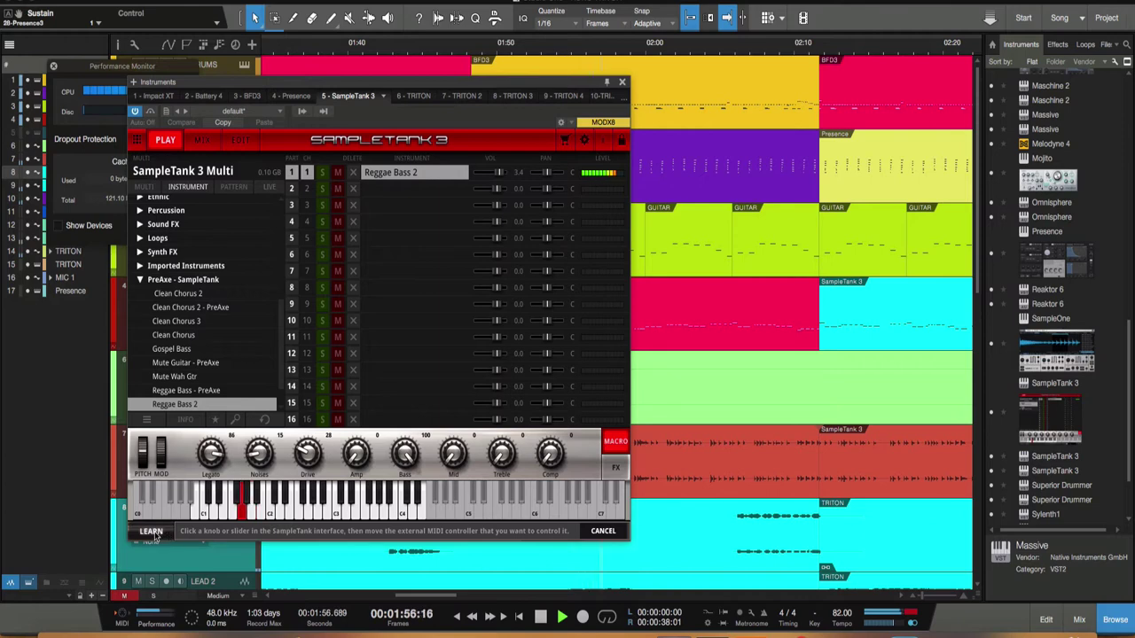
pyautogui.click(604, 532)
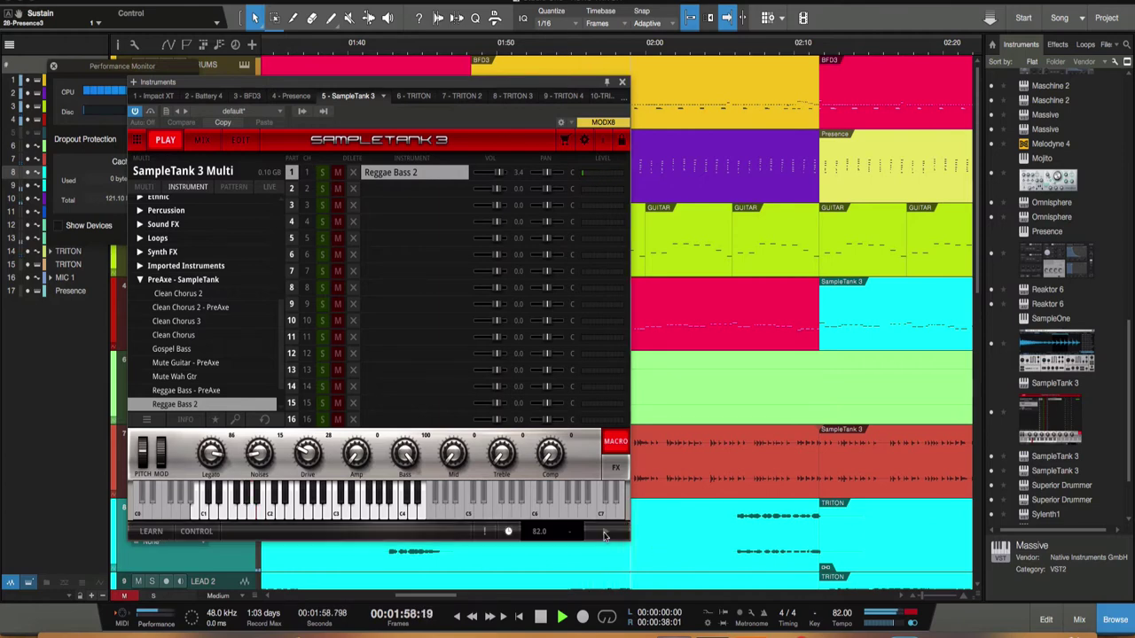
pyautogui.click(196, 532)
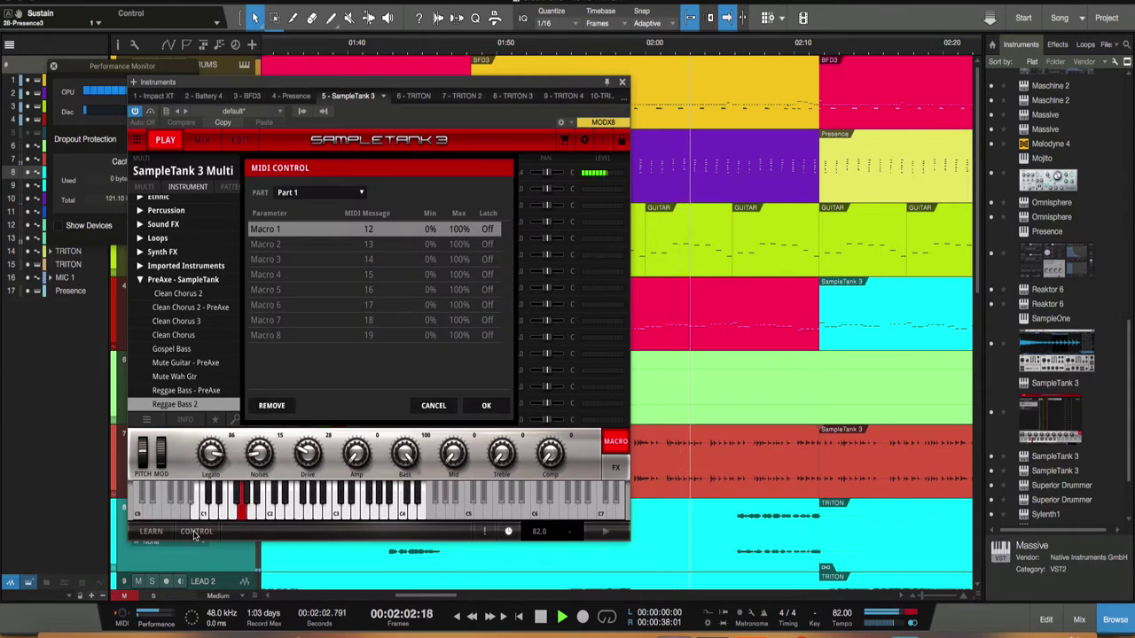
pyautogui.click(434, 406)
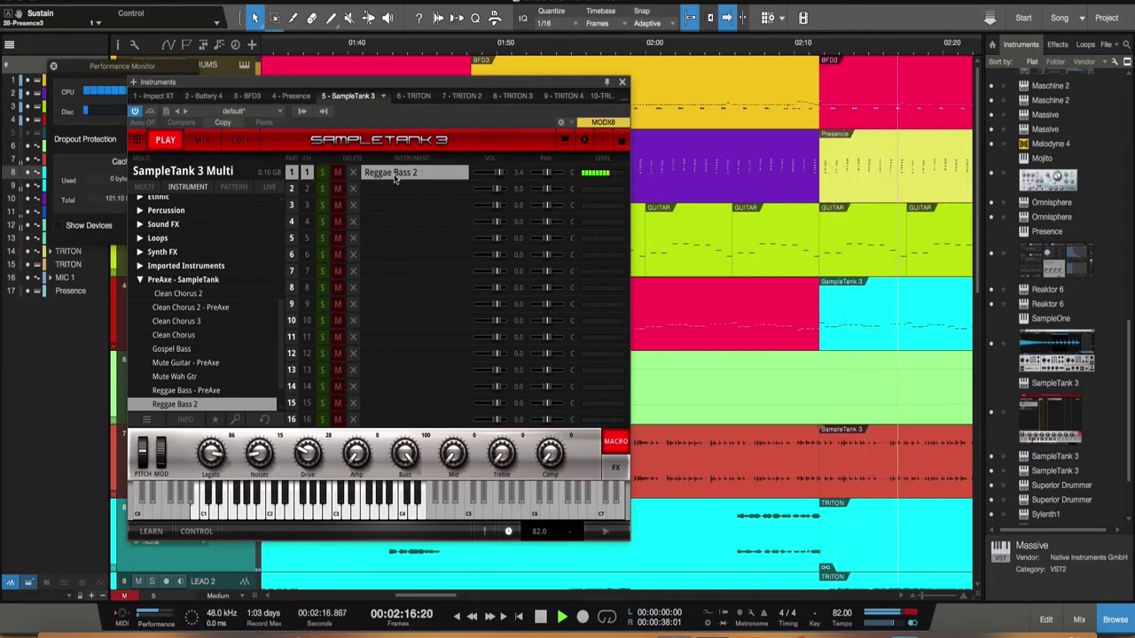
# Step: Look through SampleTank 3's Multi, Instrument and Live content lists and return to the Multi list
pyautogui.click(143, 187)
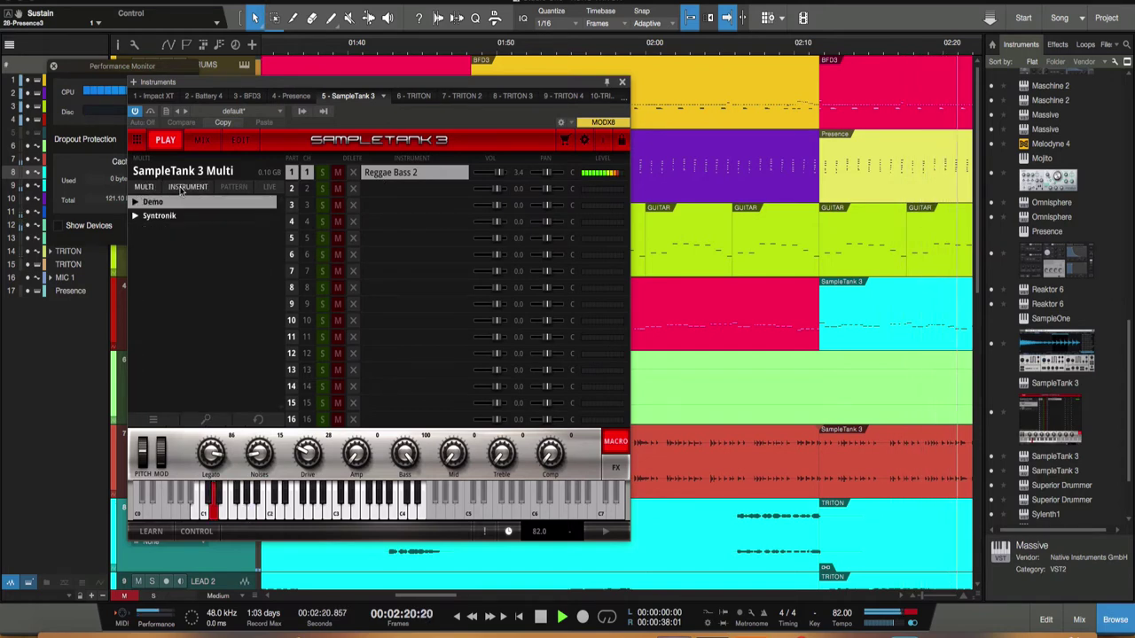
pyautogui.click(185, 188)
pyautogui.click(269, 187)
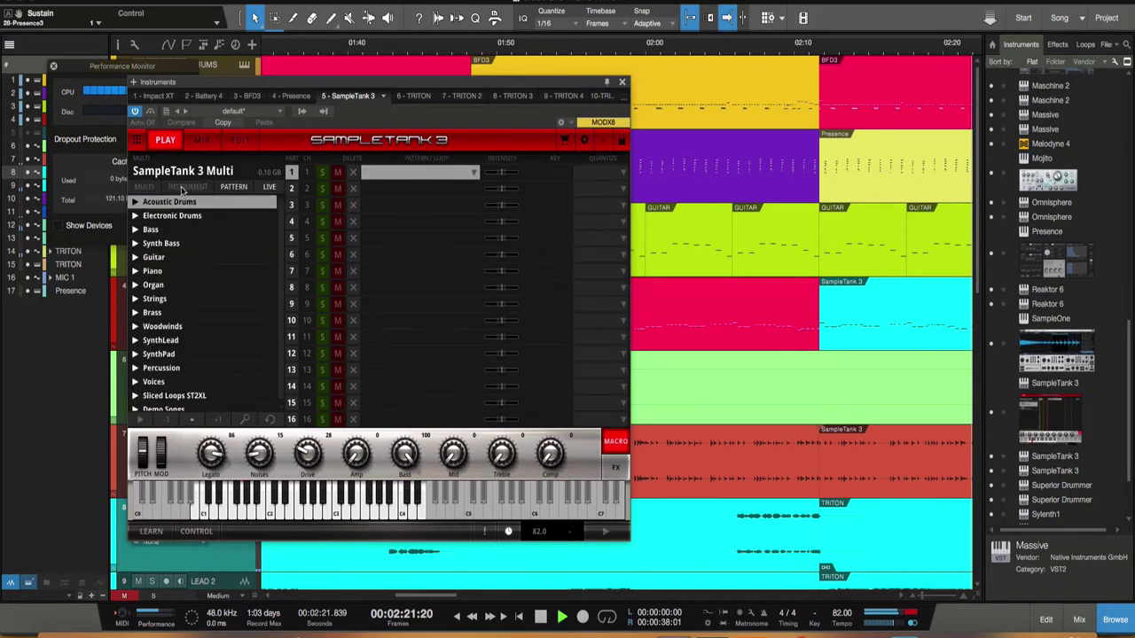
pyautogui.click(165, 189)
pyautogui.click(143, 188)
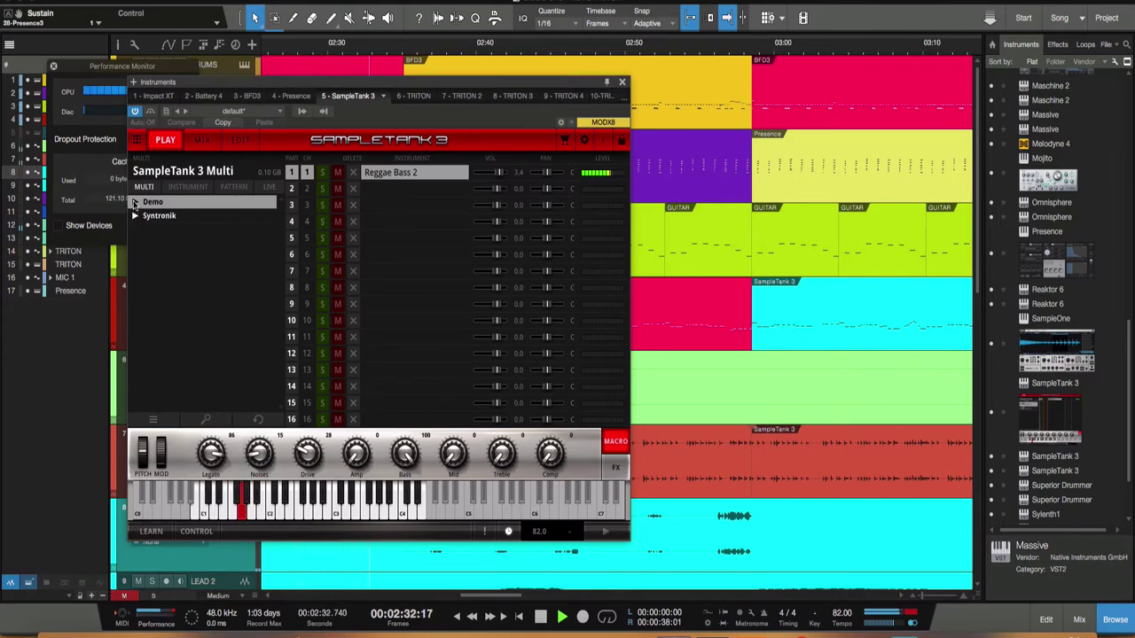
# Step: Check the file options for multis and the FX and Macro controls in SampleTank 3
pyautogui.click(153, 421)
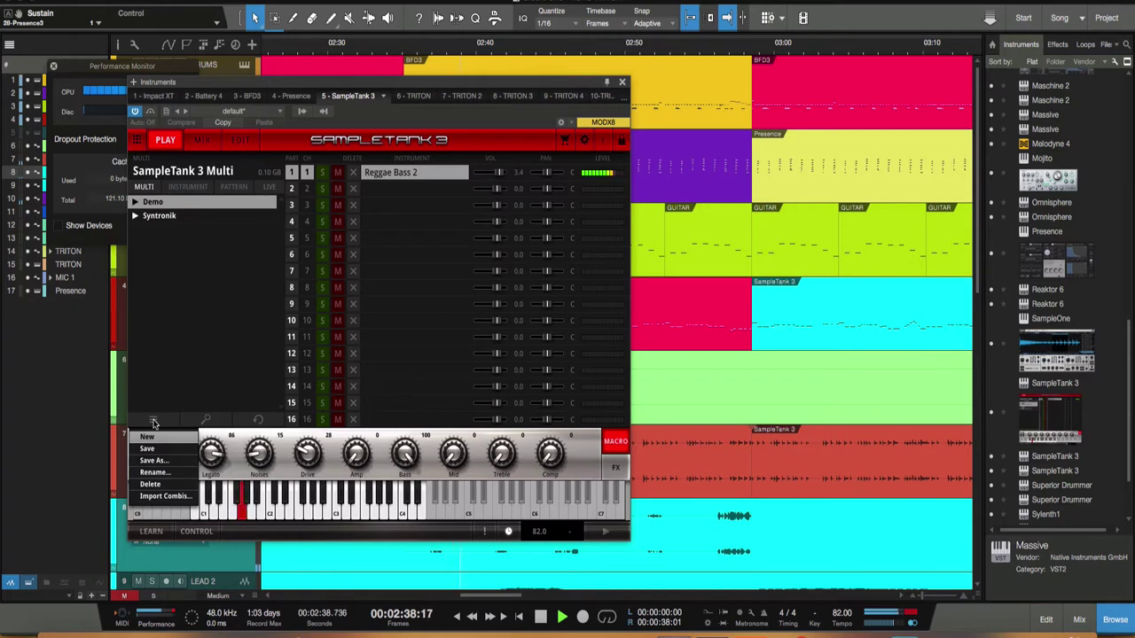
pyautogui.click(232, 424)
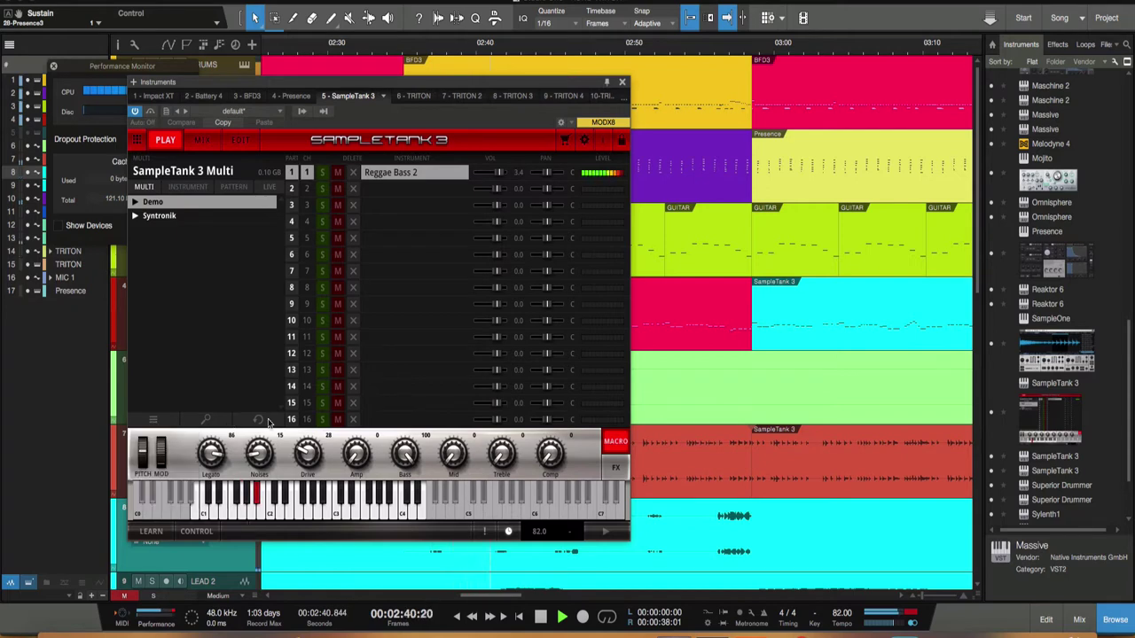
pyautogui.click(262, 421)
pyautogui.click(380, 319)
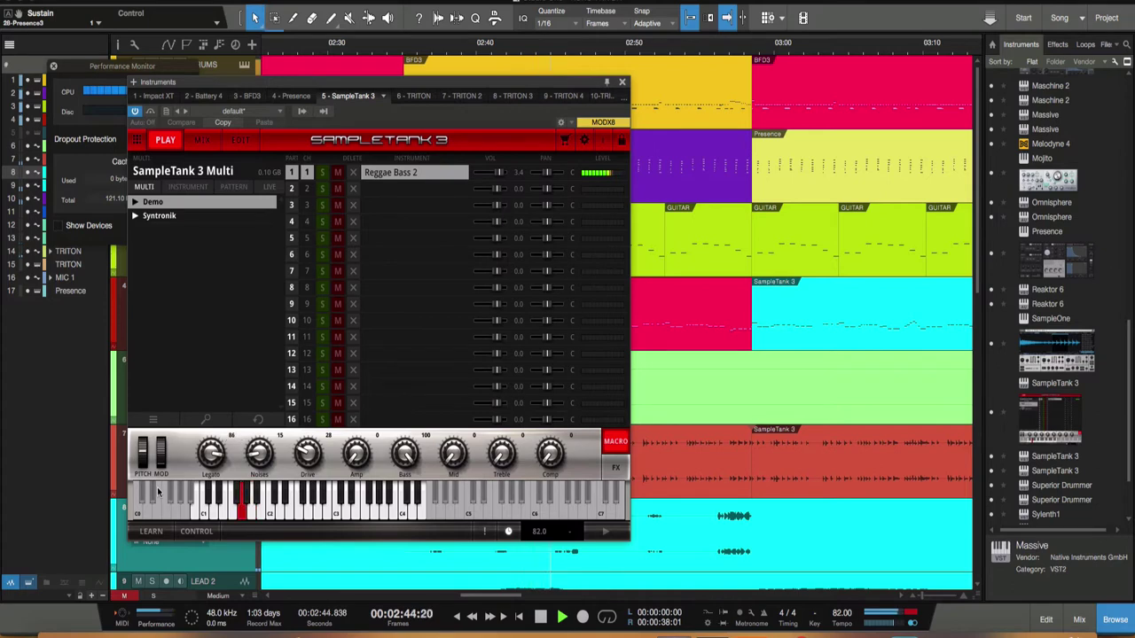
pyautogui.click(616, 469)
pyautogui.click(615, 441)
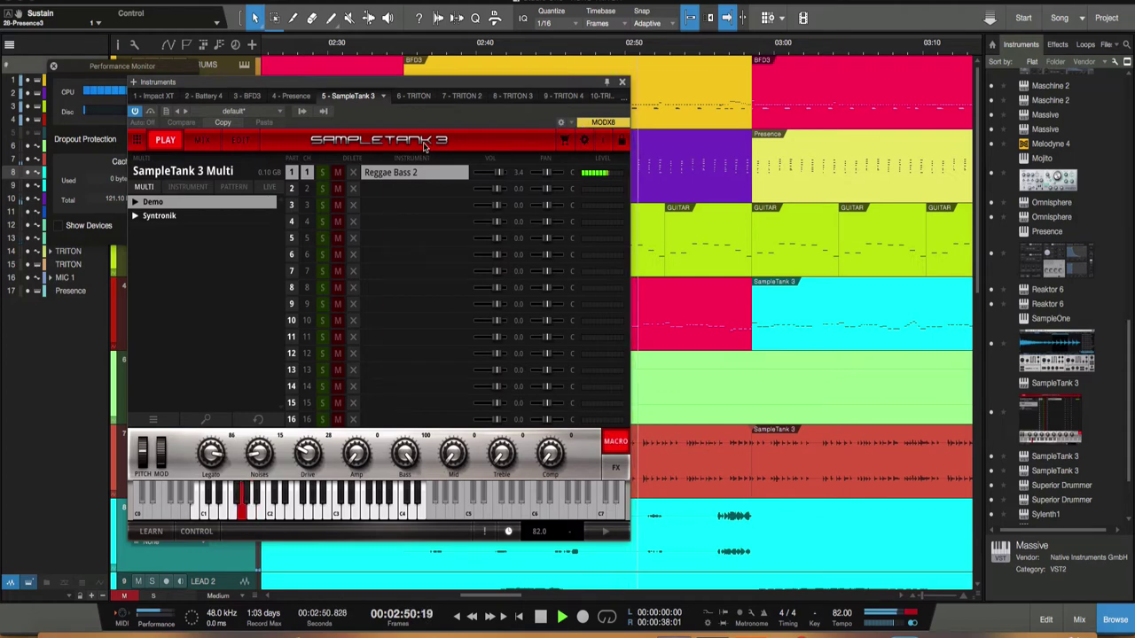
# Step: View SampleTank 3's Mix page with its channel strips and effects, and return to the Play page's part list
pyautogui.click(241, 142)
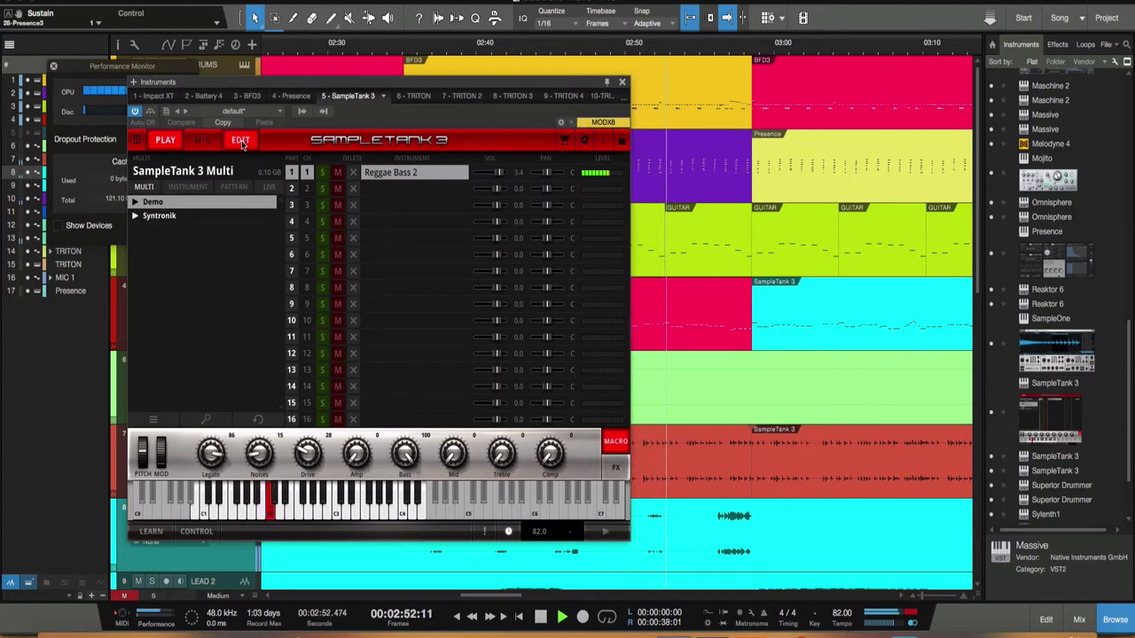
pyautogui.click(189, 141)
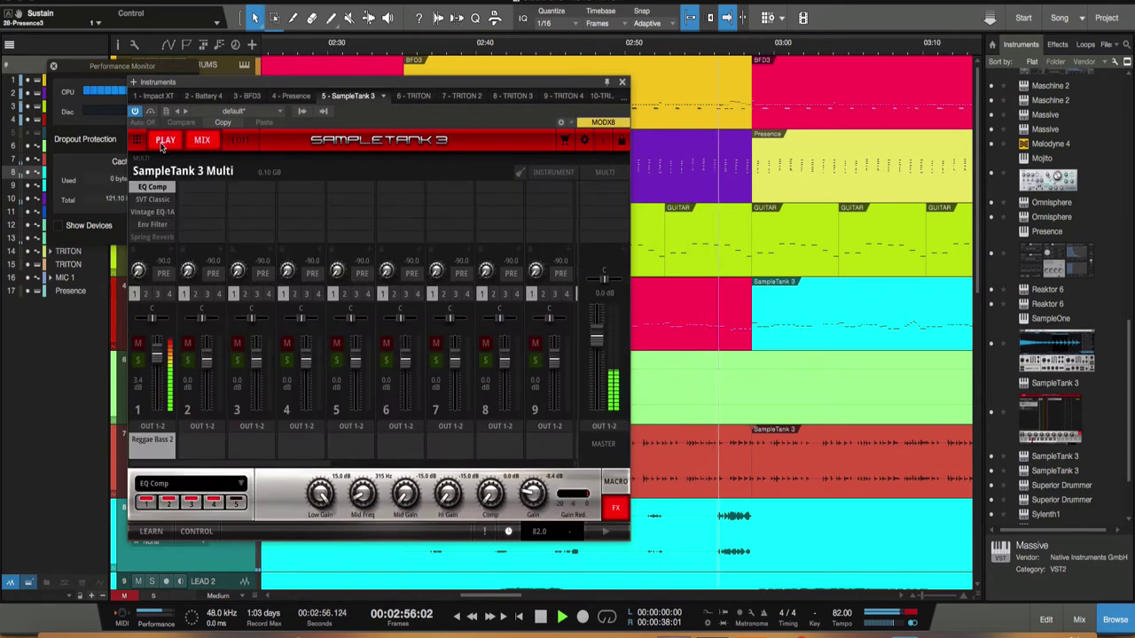
pyautogui.click(163, 142)
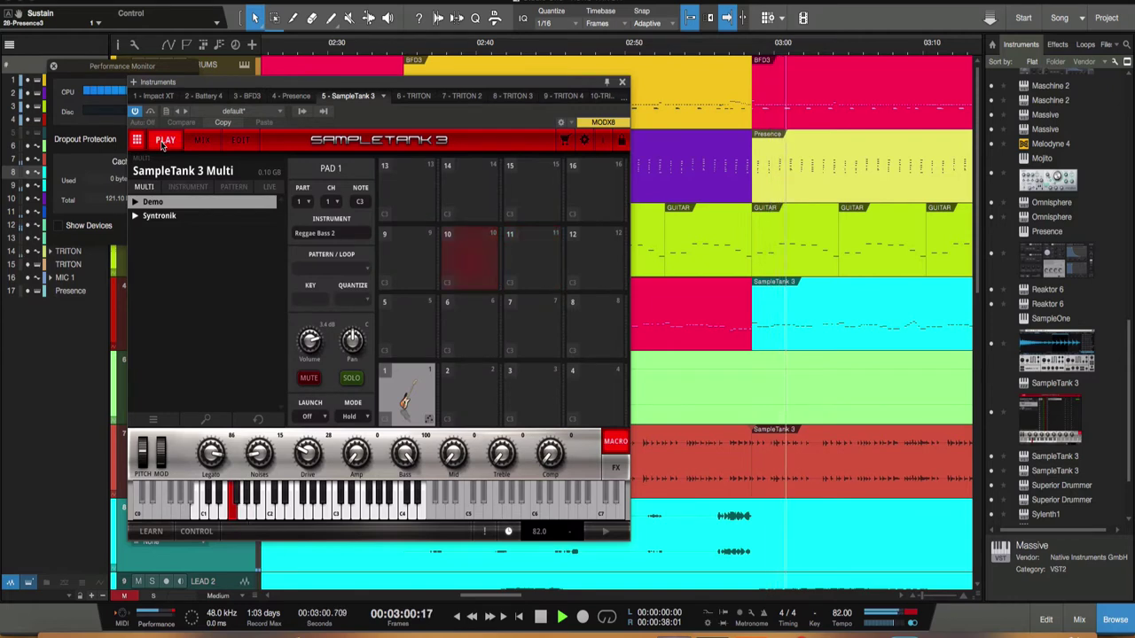
pyautogui.click(139, 142)
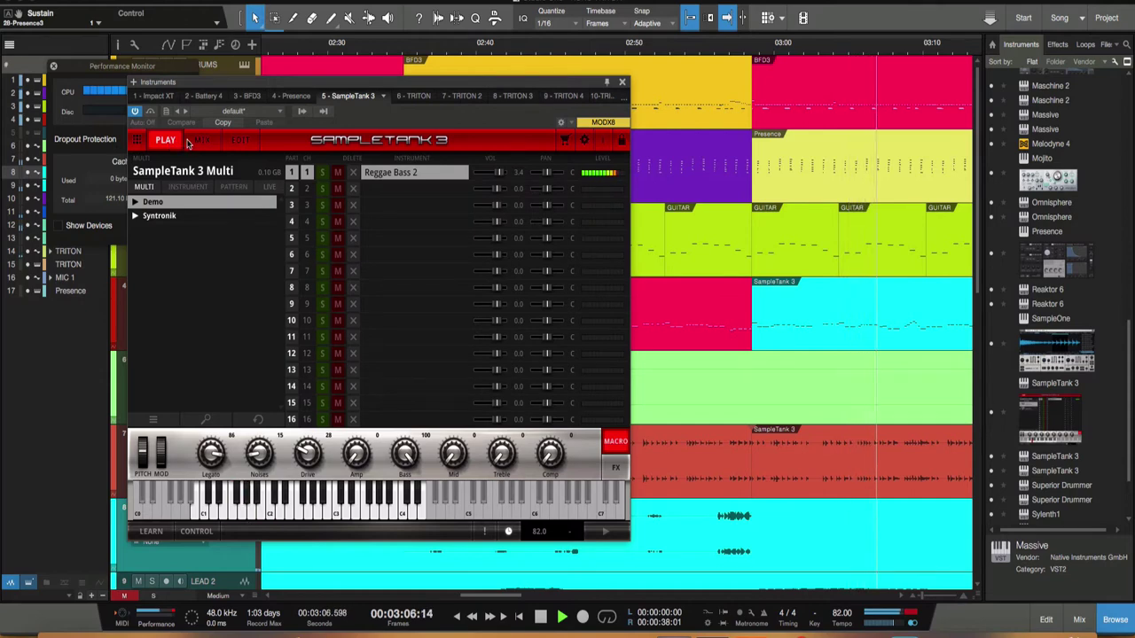
# Step: Show the file options for multis and move the SampleTank 3 window clear of the Performance Monitor
pyautogui.click(154, 421)
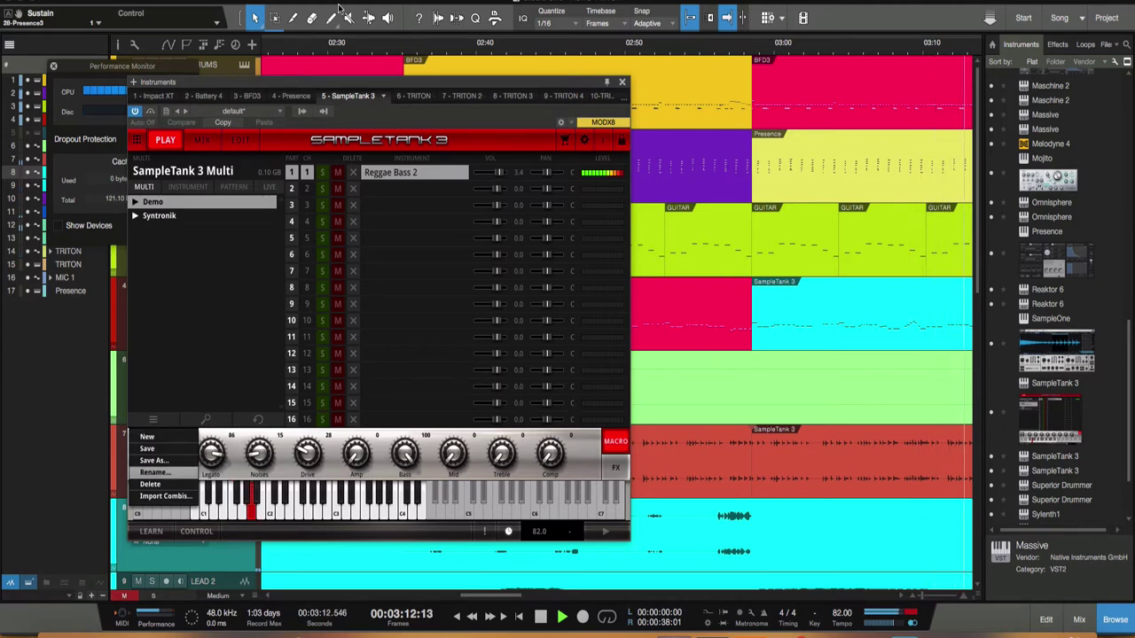
pyautogui.moveTo(449, 82); pyautogui.dragTo(581, 40)
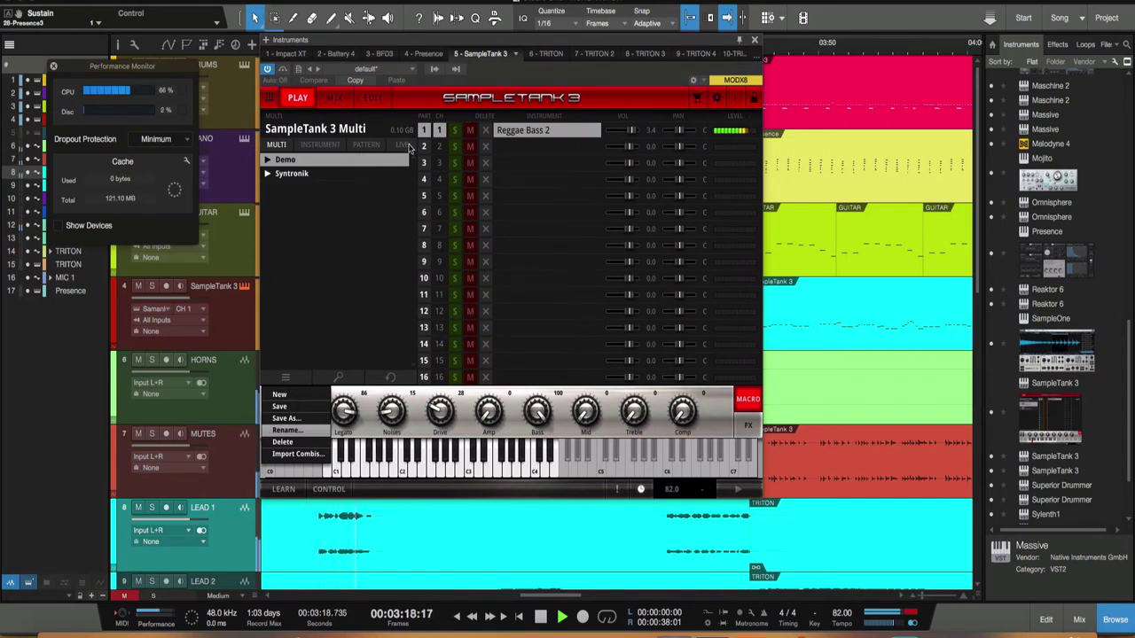
# Step: Load the 3 Drawbars Organ Demo multi from the Demo category in SampleTank 3
pyautogui.click(280, 161)
pyautogui.click(268, 161)
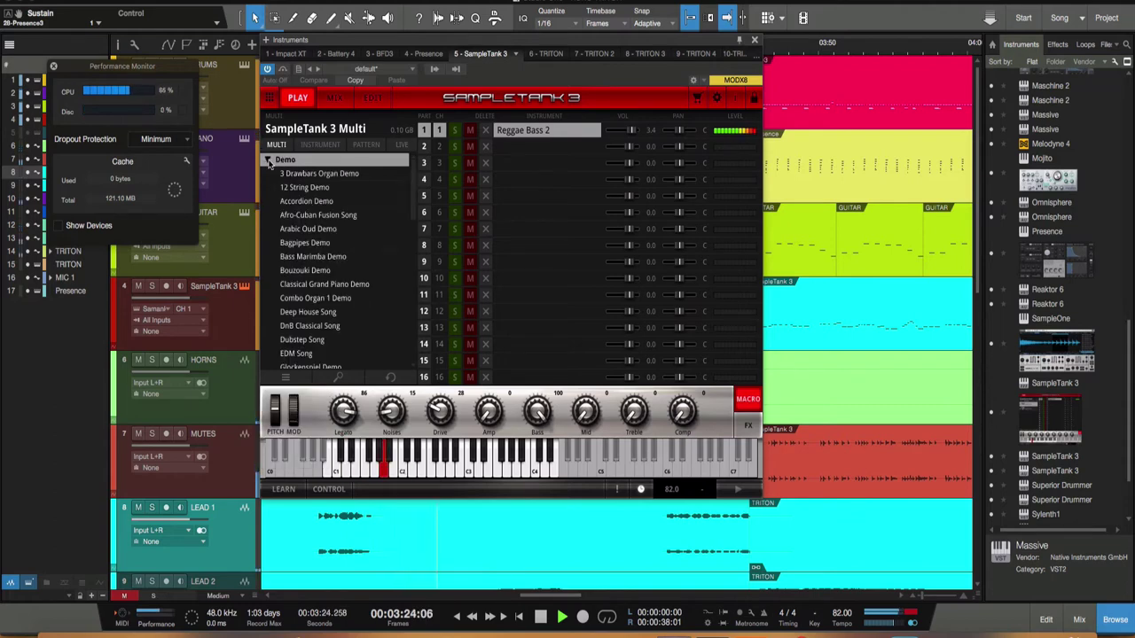
pyautogui.click(315, 174)
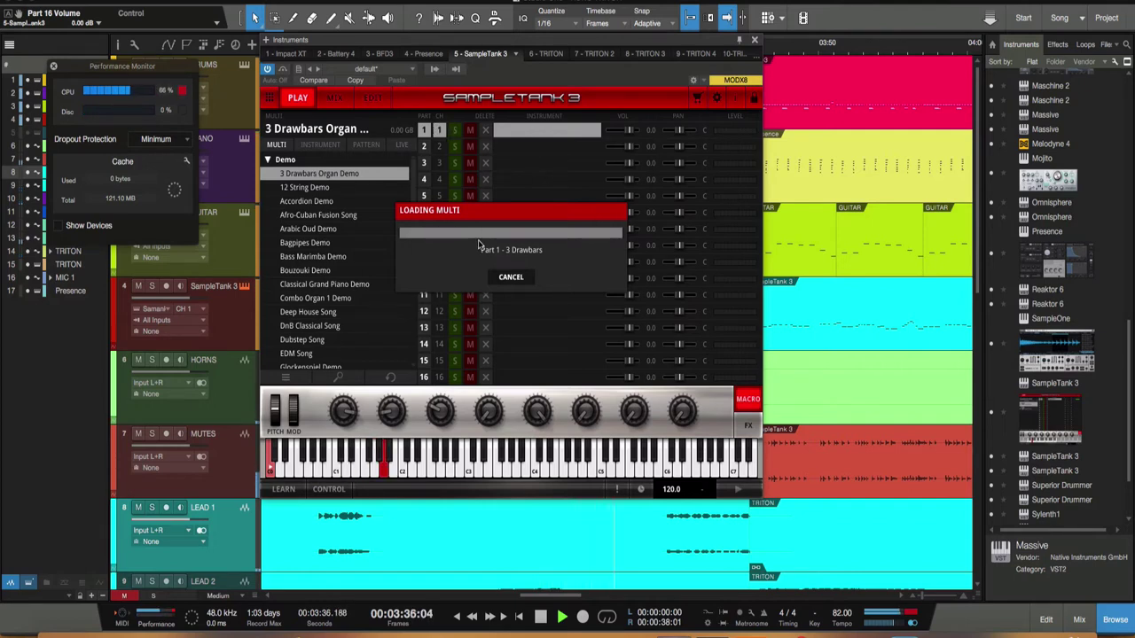
pyautogui.click(316, 189)
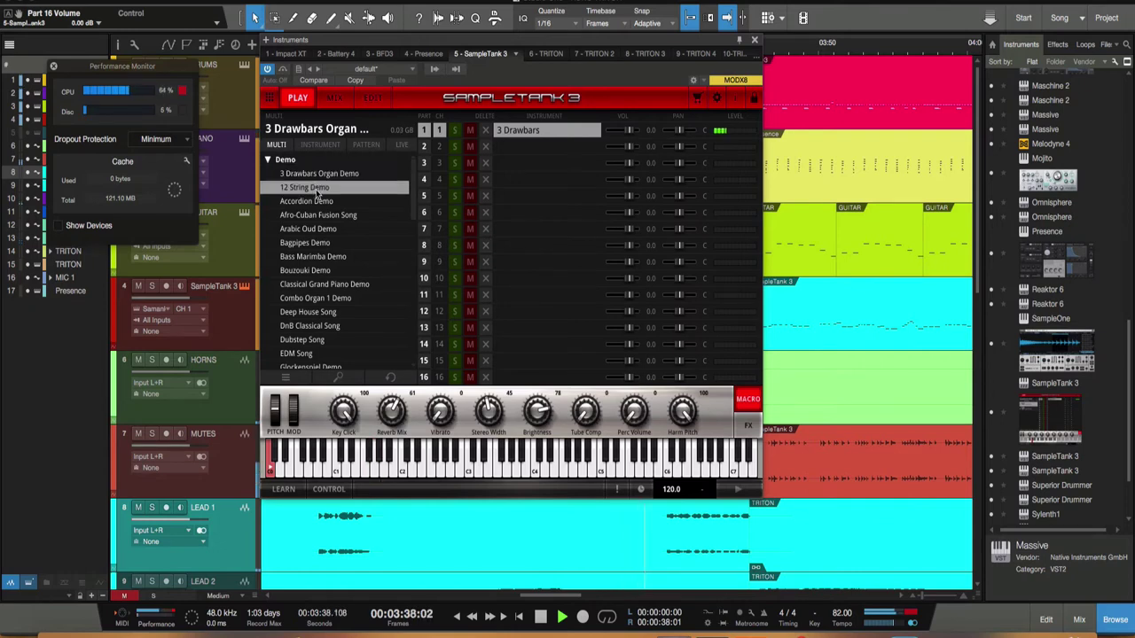
pyautogui.click(316, 177)
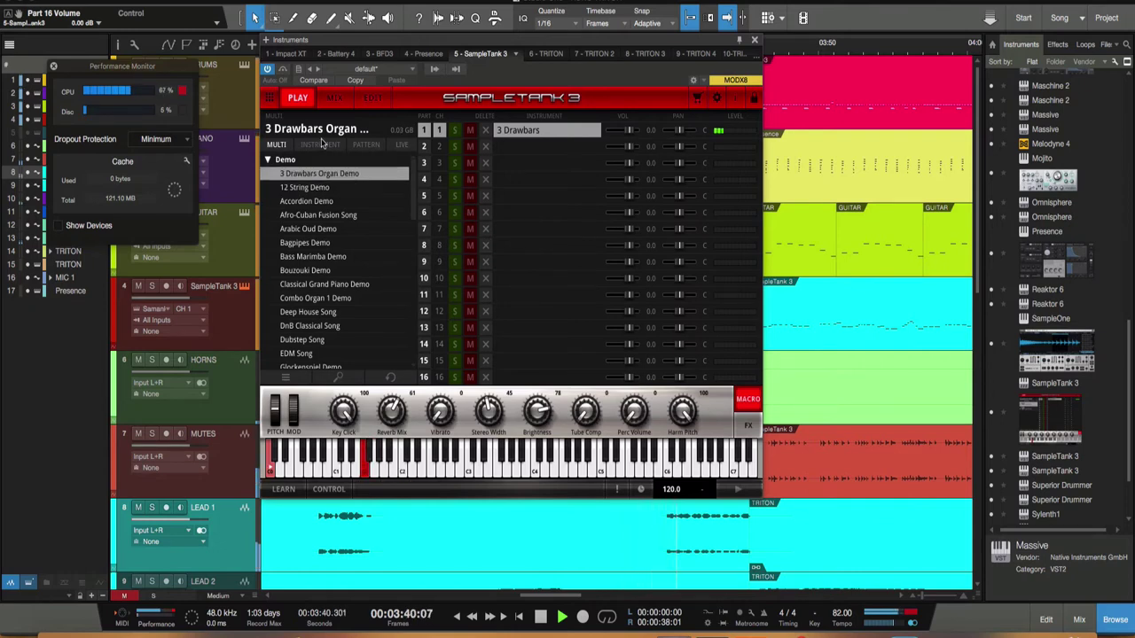
# Step: Look through SampleTank 3's Instrument and Pattern content and check the plug-in's preset list
pyautogui.click(321, 146)
pyautogui.click(279, 146)
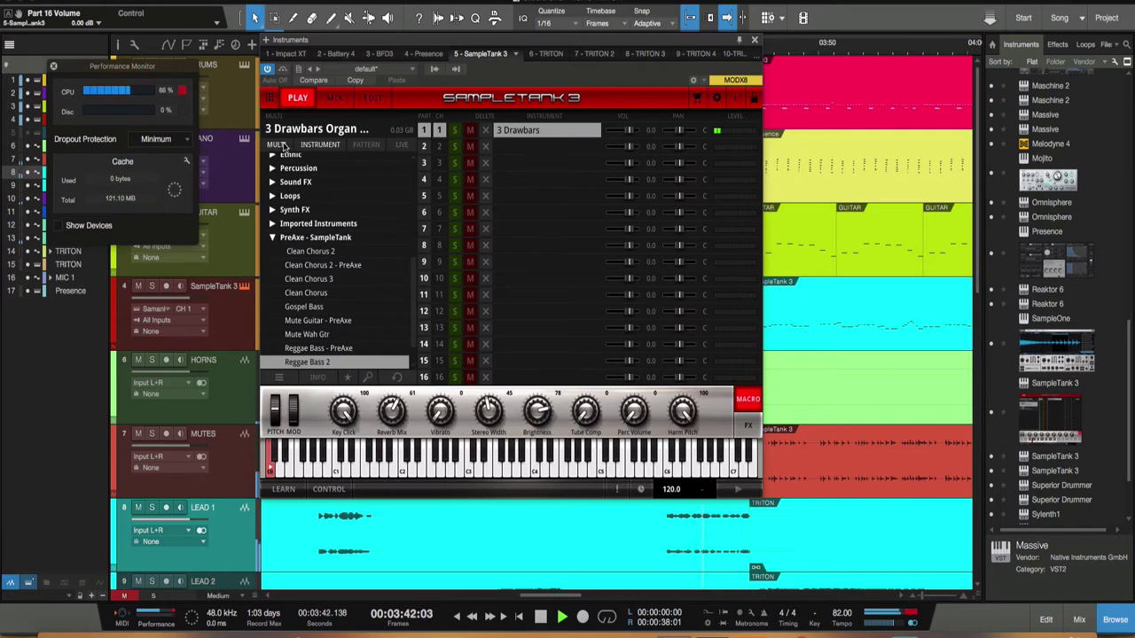
pyautogui.click(367, 145)
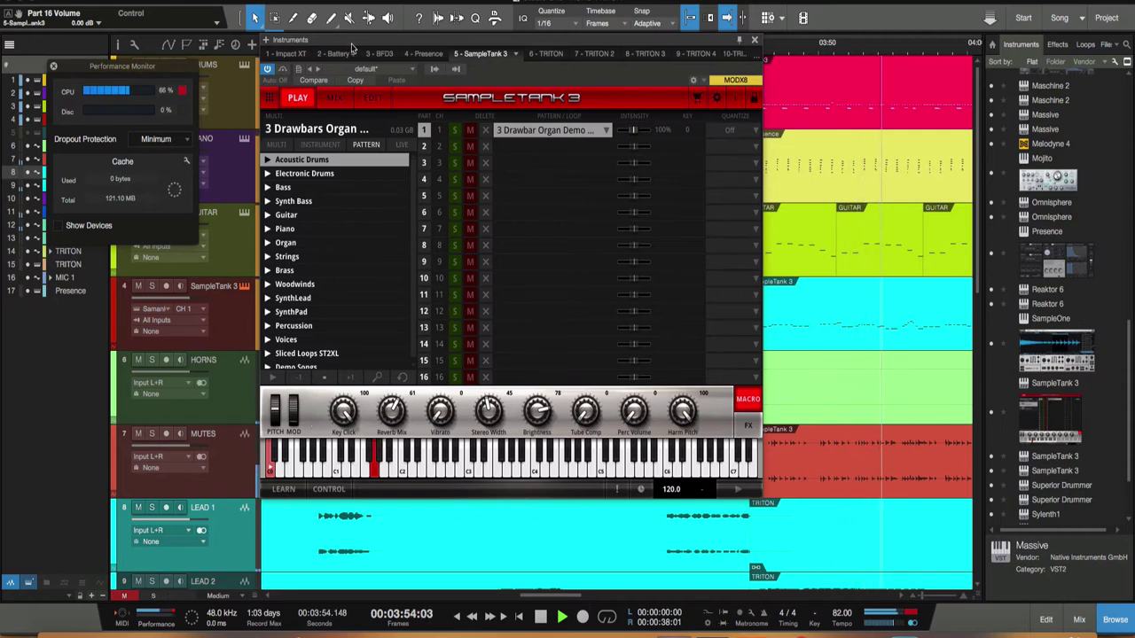
pyautogui.click(390, 70)
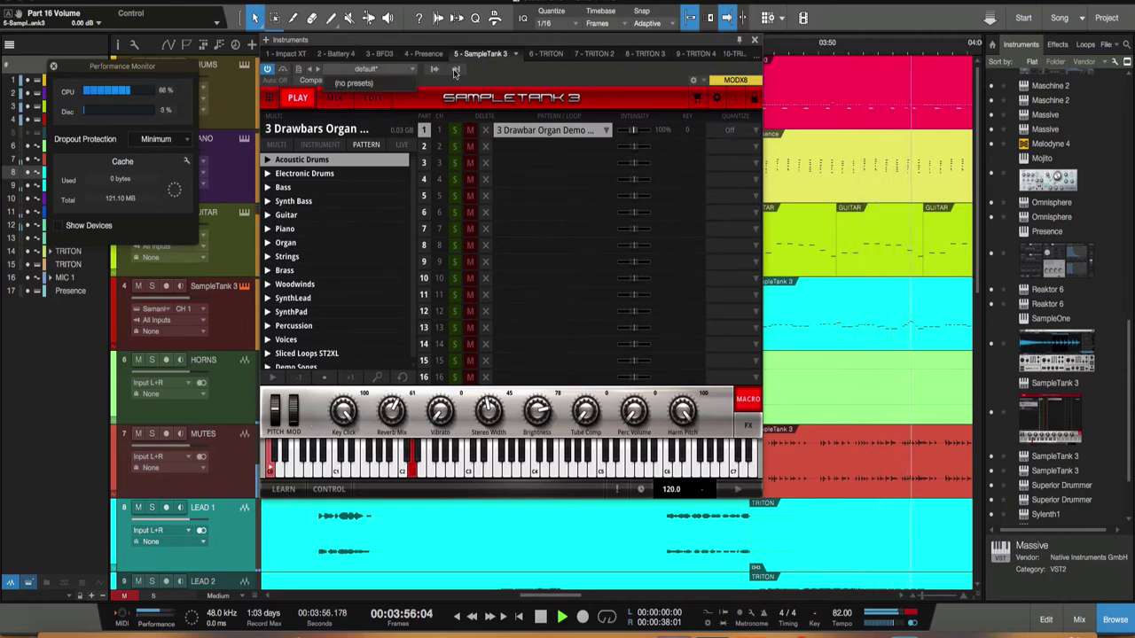
# Step: Load the Motown 01 99 bpm pattern from the Bass category into part 1 of SampleTank 3
pyautogui.click(281, 188)
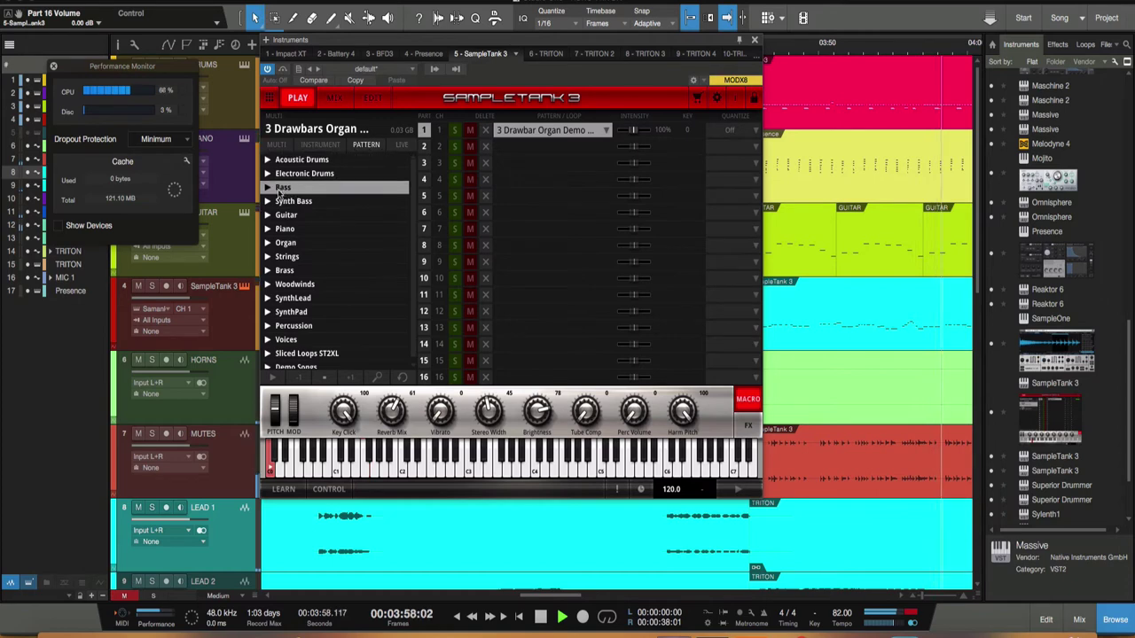
pyautogui.doubleClick(282, 188)
pyautogui.click(306, 202)
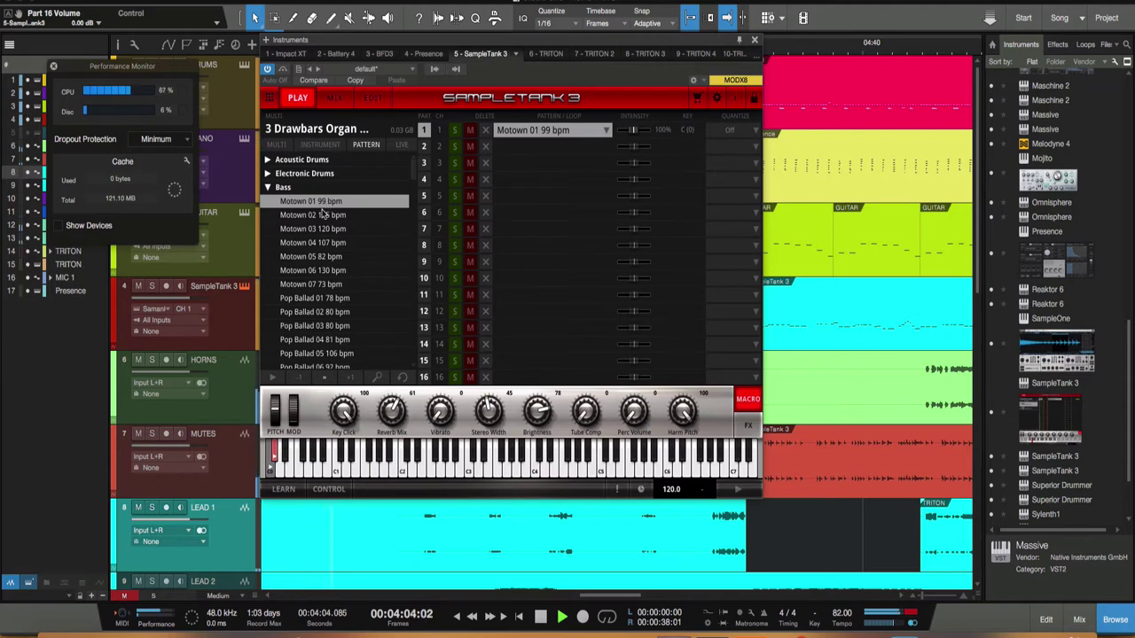
# Step: Look through the Bass pattern list in SampleTank 3, collapsing and reopening the category and checking the categories below it
pyautogui.scroll(-8, 326, 248)
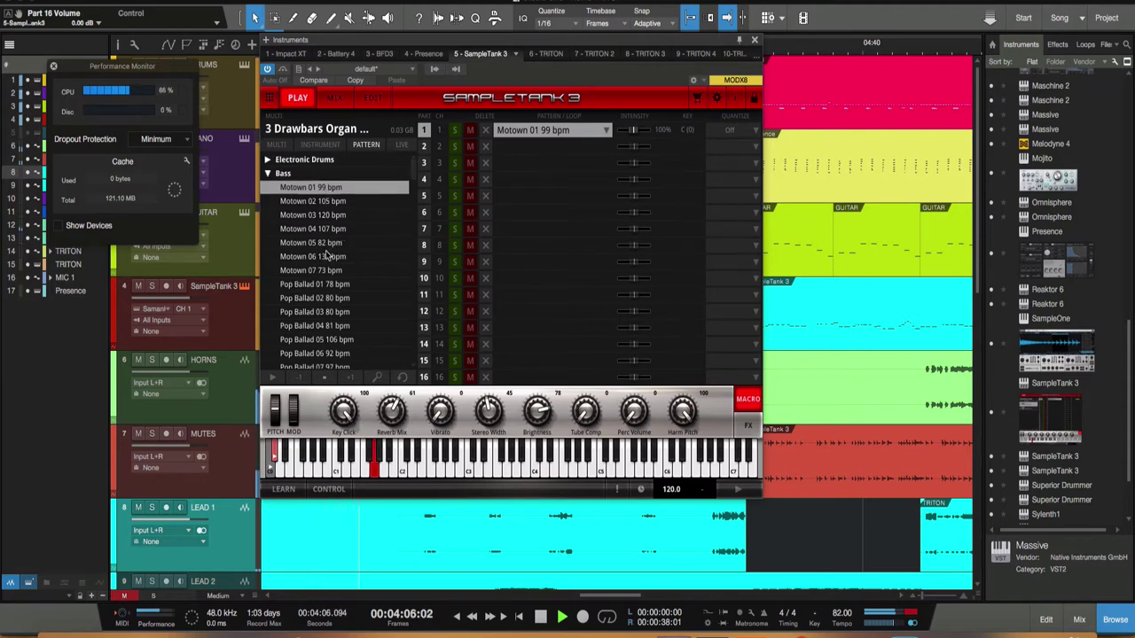
pyautogui.scroll(10, 326, 255)
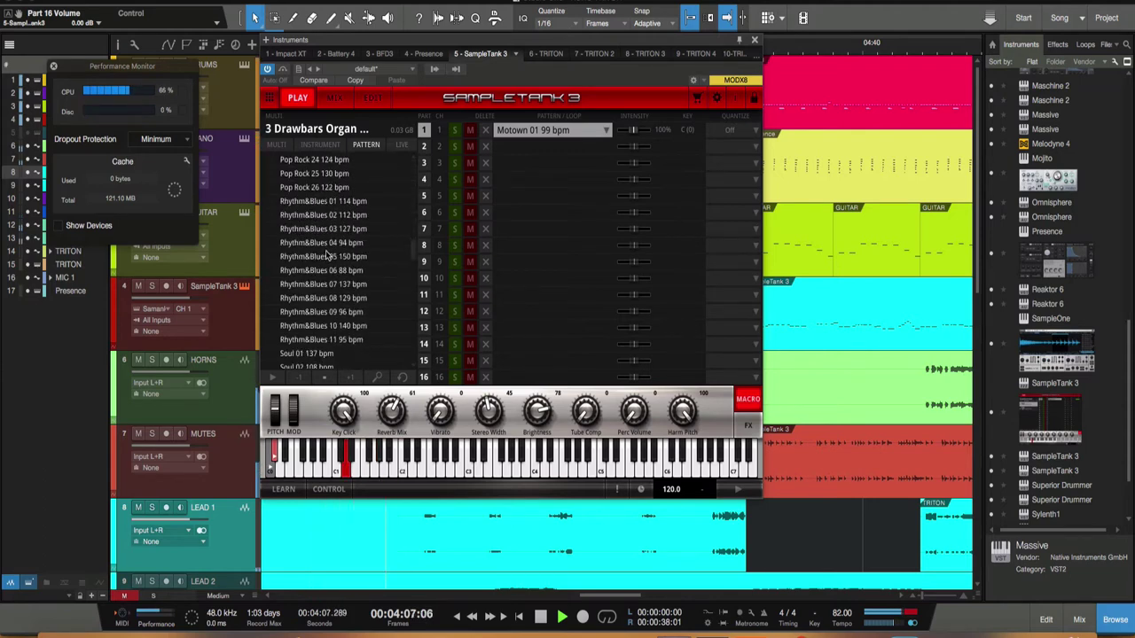
pyautogui.scroll(-5, 275, 199)
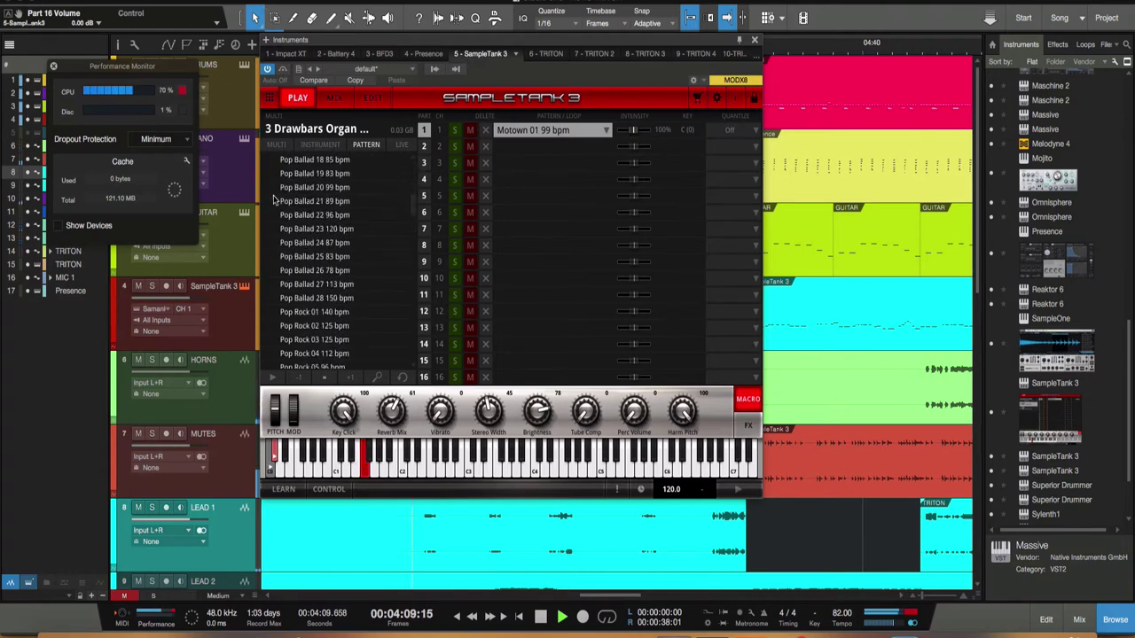
pyautogui.scroll(5, 275, 201)
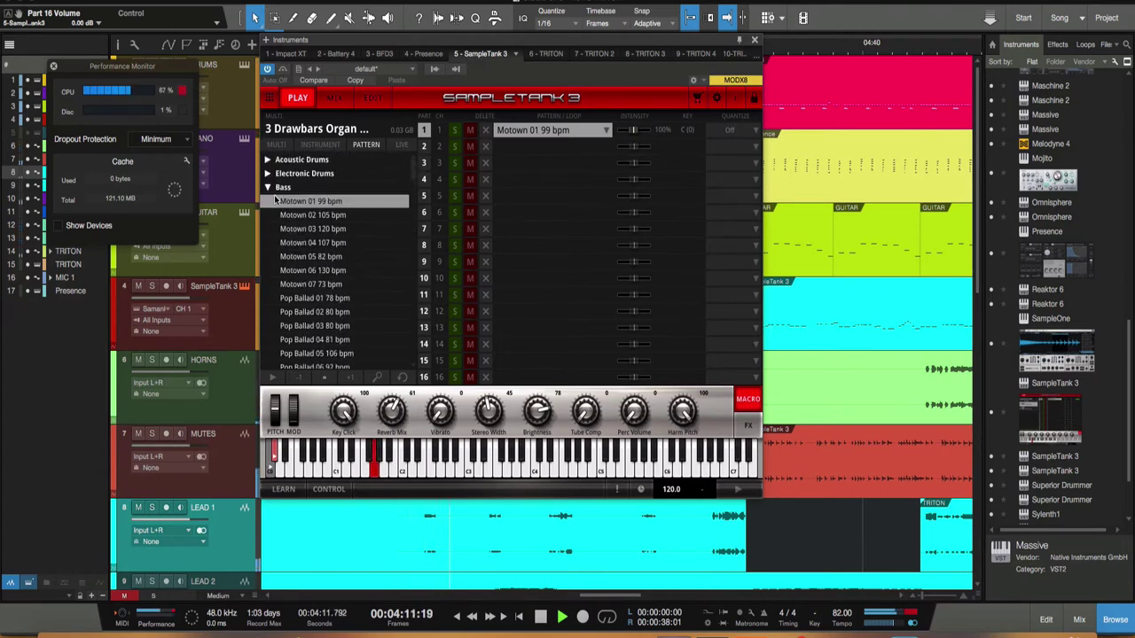
pyautogui.click(269, 188)
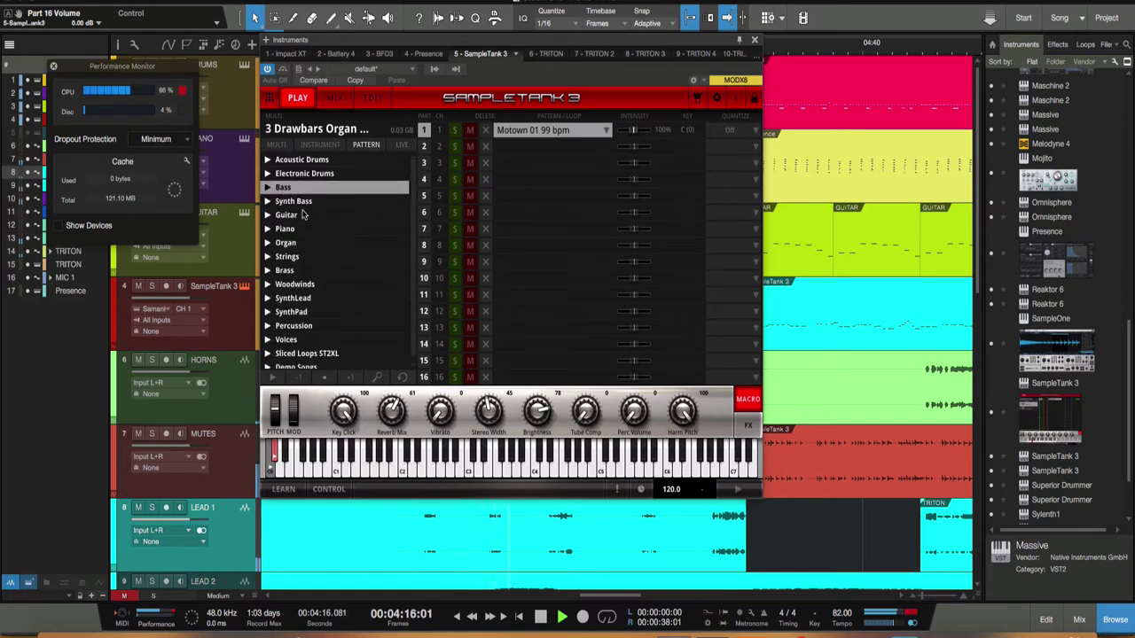
pyautogui.click(269, 188)
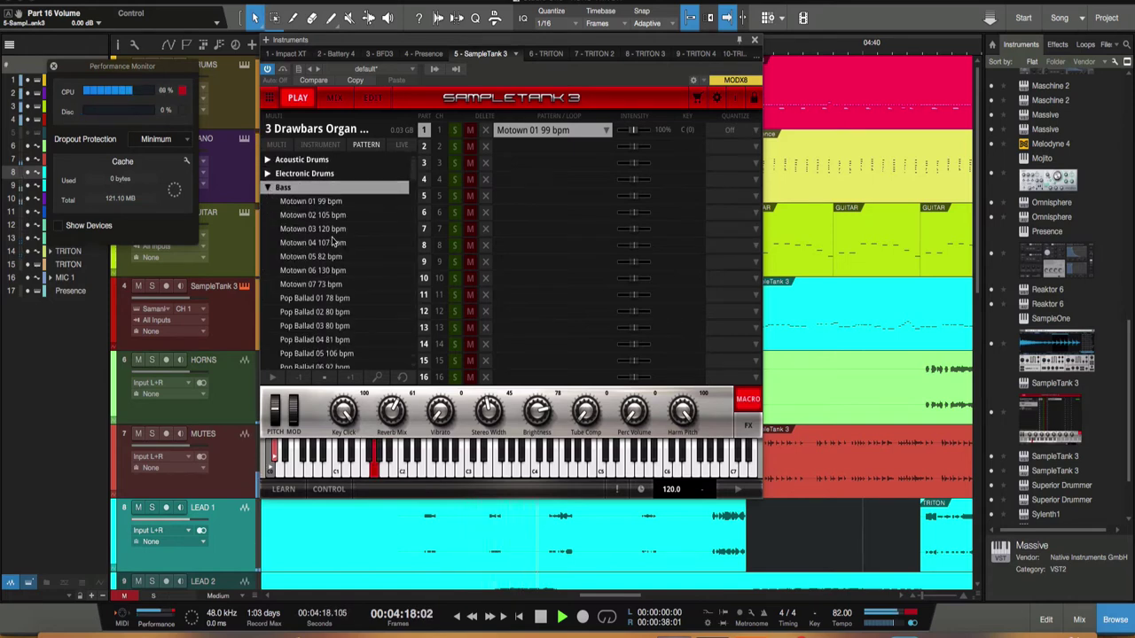
pyautogui.scroll(-2, 333, 242)
pyautogui.scroll(-10, 333, 241)
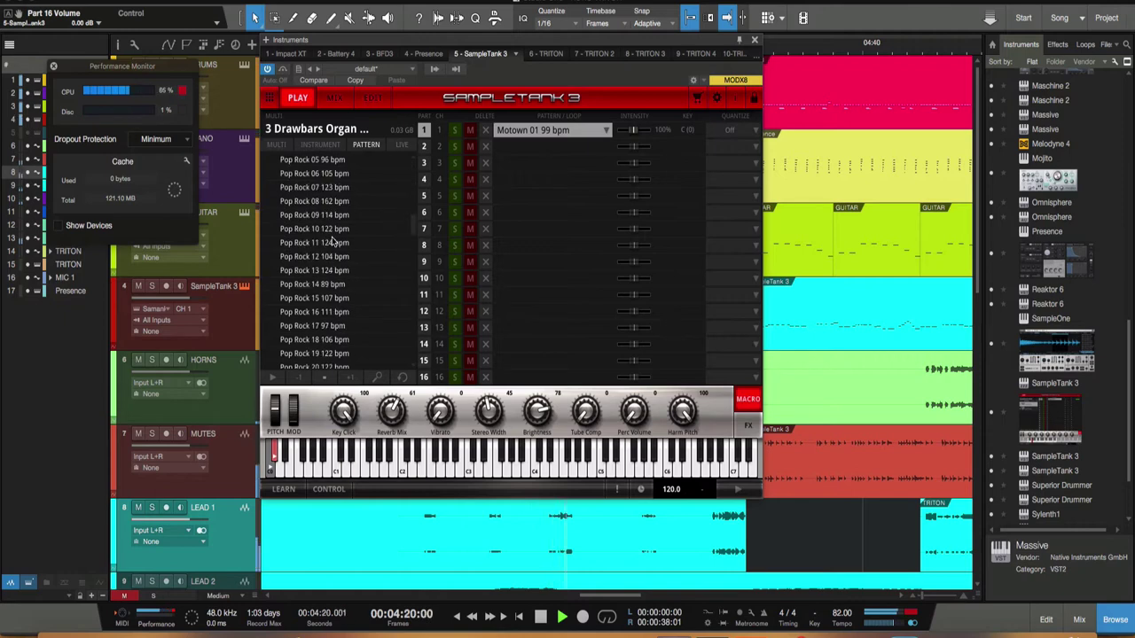
pyautogui.scroll(-5, 332, 242)
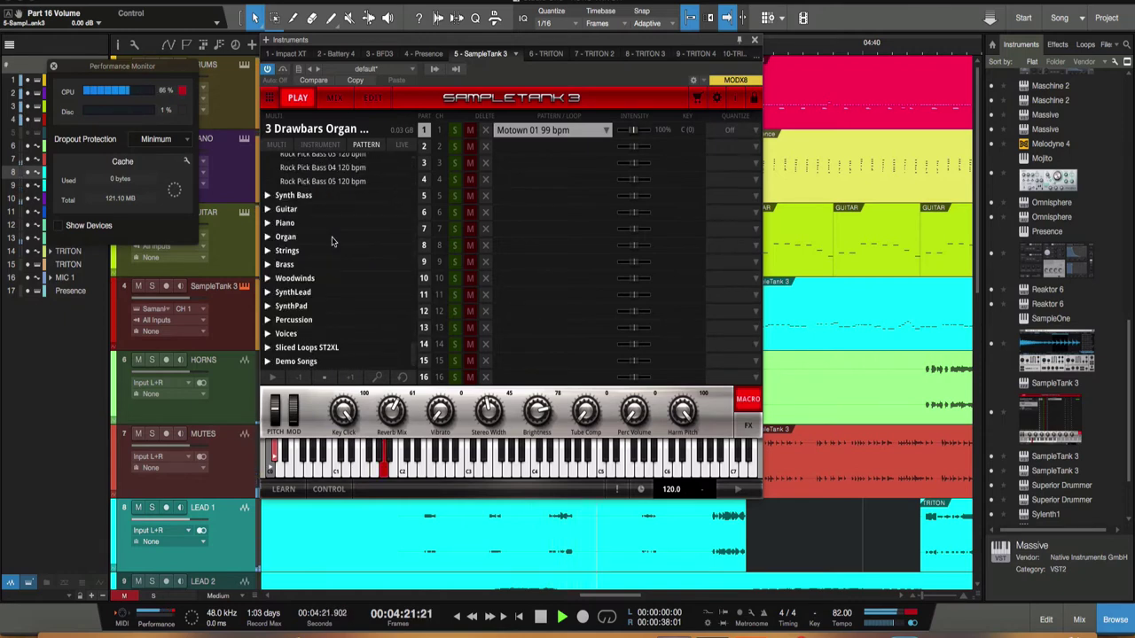
pyautogui.scroll(3, 333, 241)
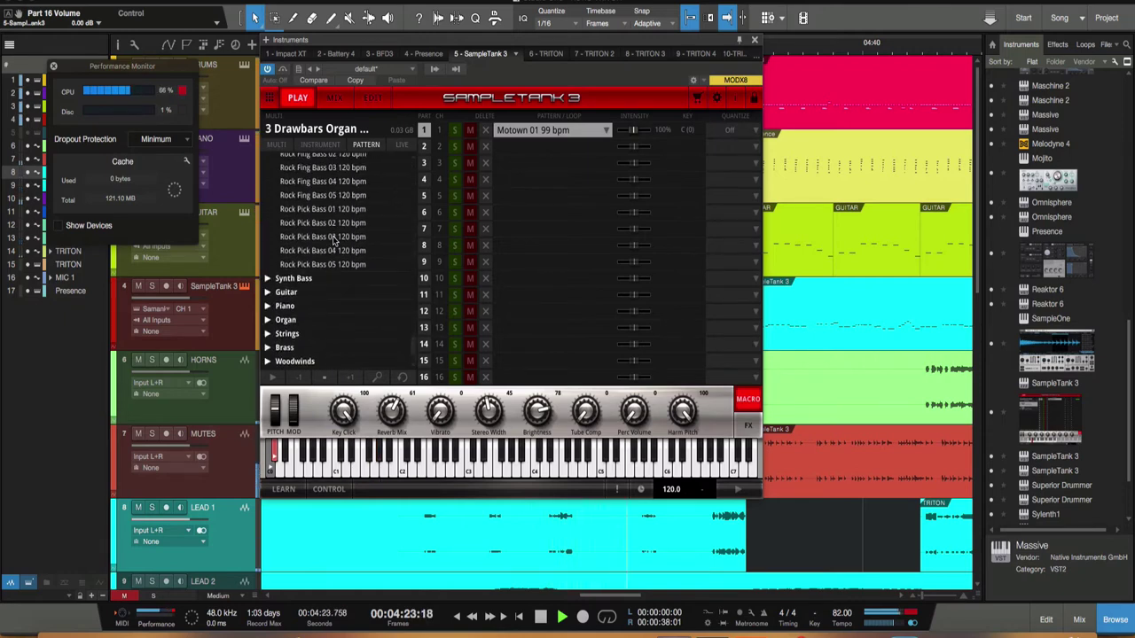
pyautogui.scroll(-2, 334, 241)
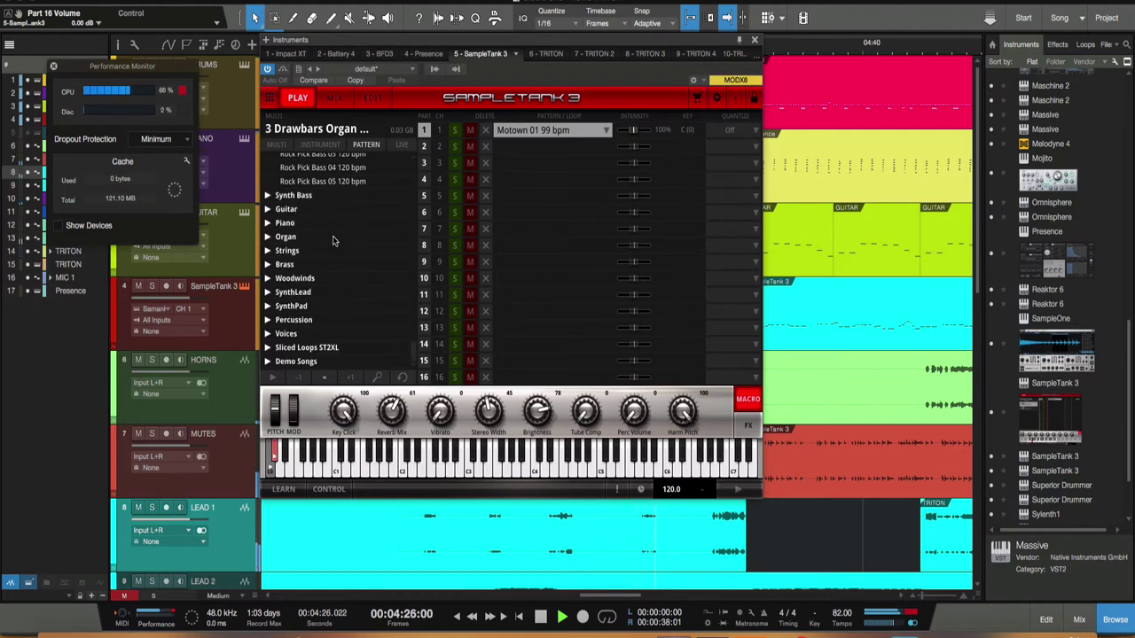
pyautogui.scroll(3, 337, 239)
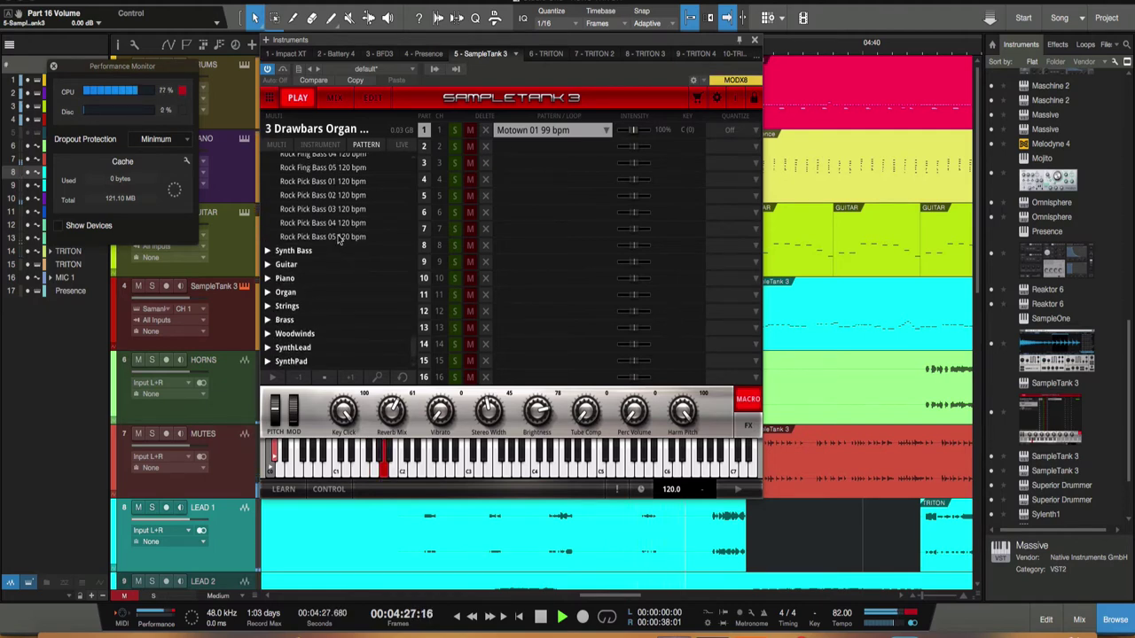
pyautogui.scroll(10, 338, 239)
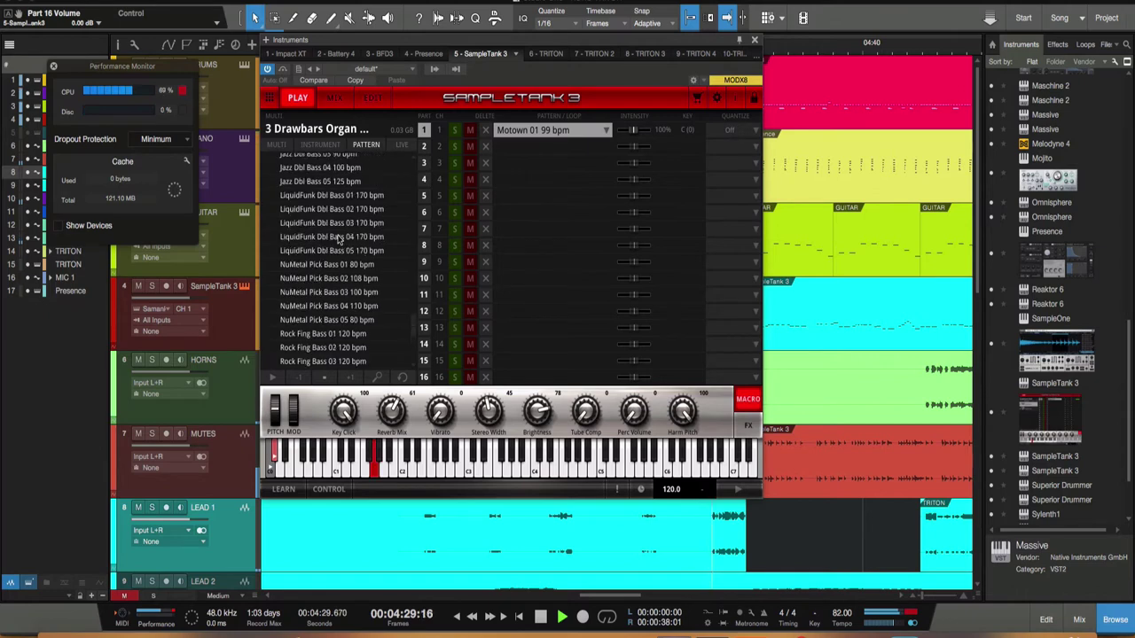
pyautogui.scroll(10, 336, 239)
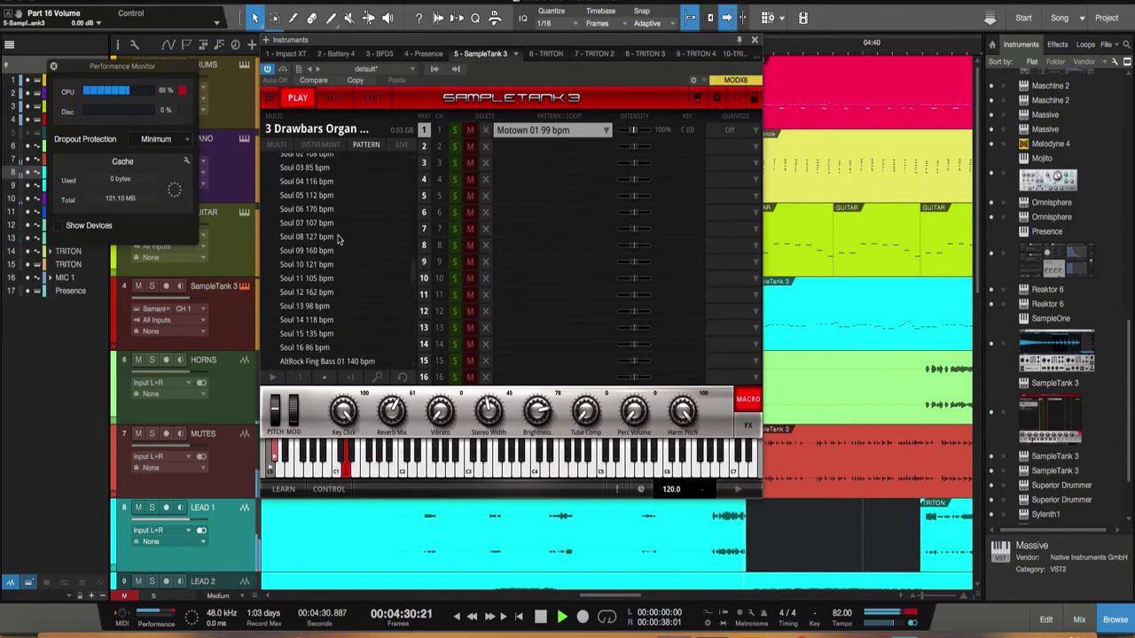
pyautogui.scroll(2, 337, 238)
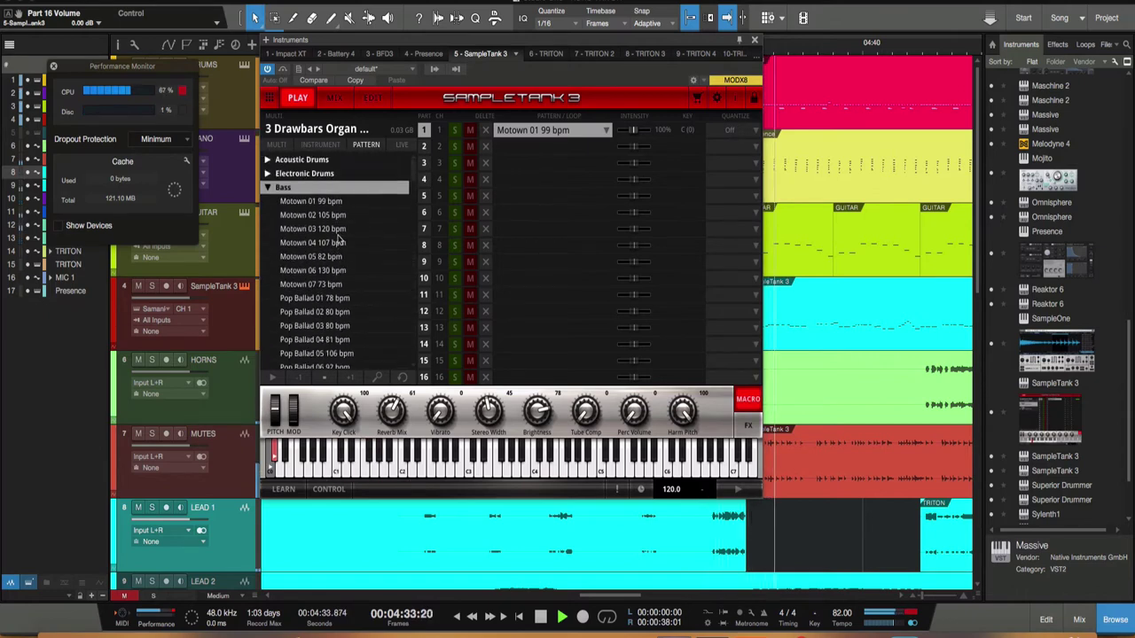
# Step: Load the Motown 02 105 bpm bass pattern into part 1, collapse the Bass category and look over the pattern categories
pyautogui.click(323, 201)
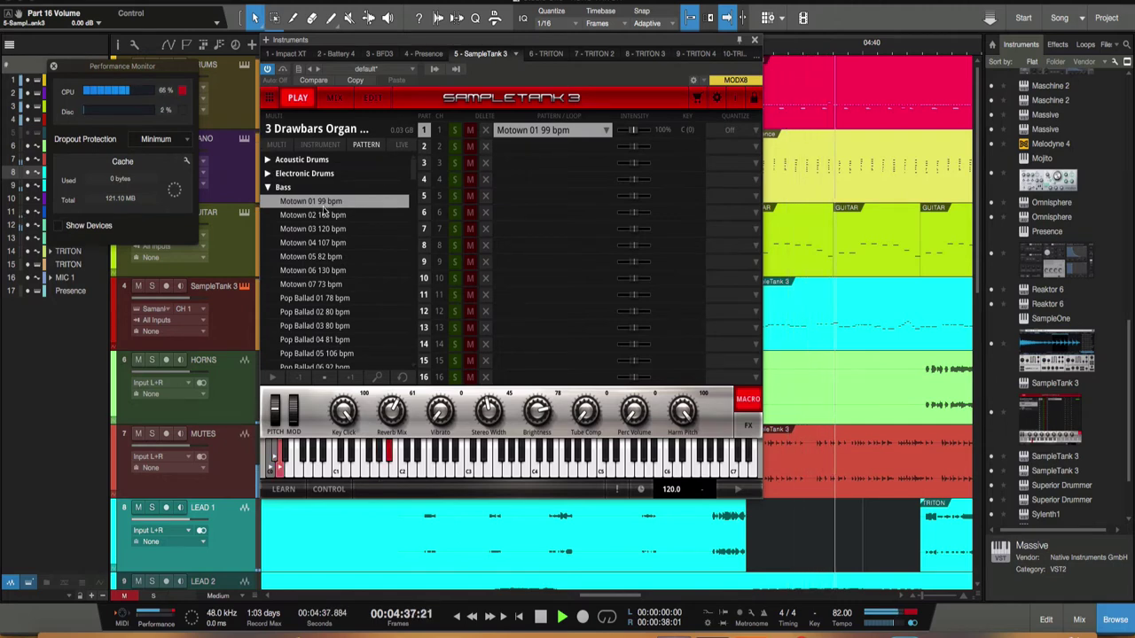
pyautogui.click(322, 216)
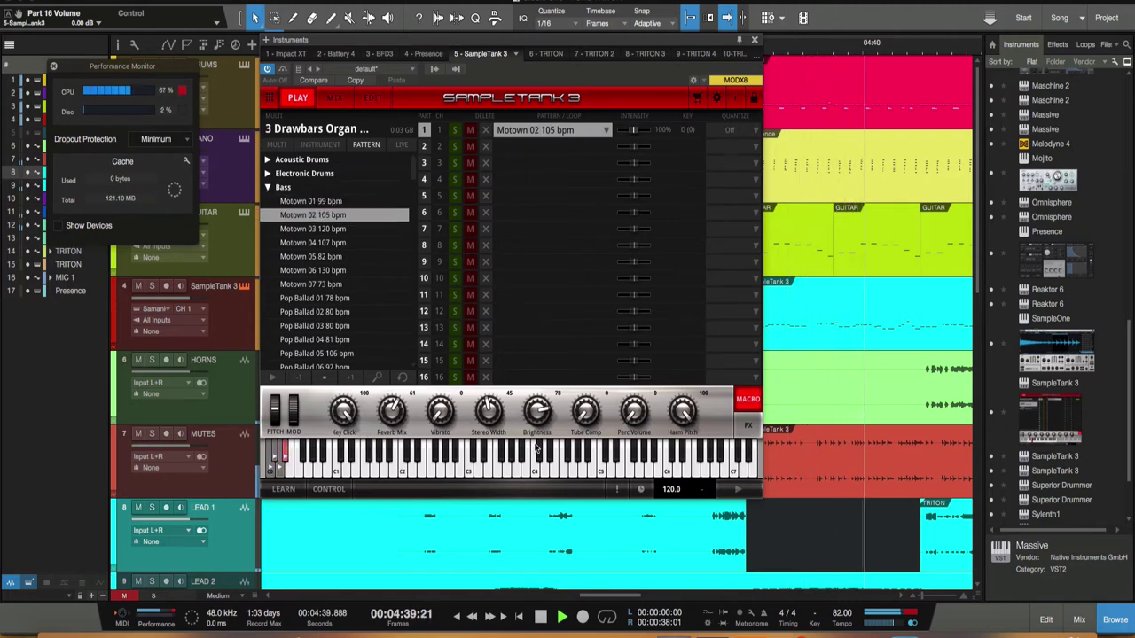
pyautogui.click(283, 187)
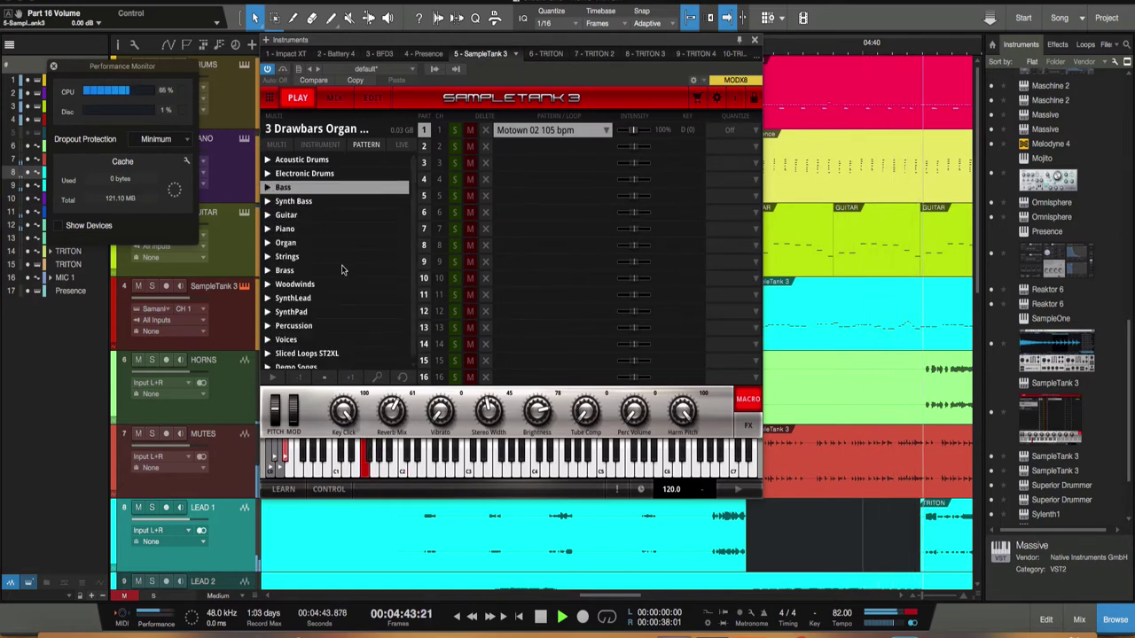
pyautogui.scroll(-1, 342, 269)
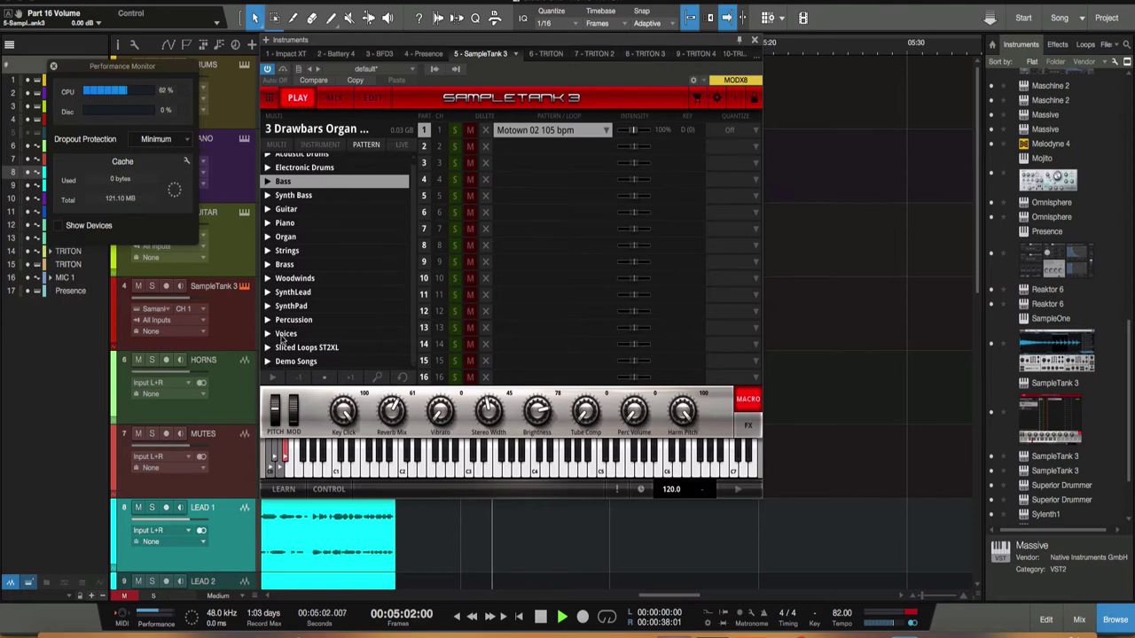
pyautogui.scroll(1, 297, 333)
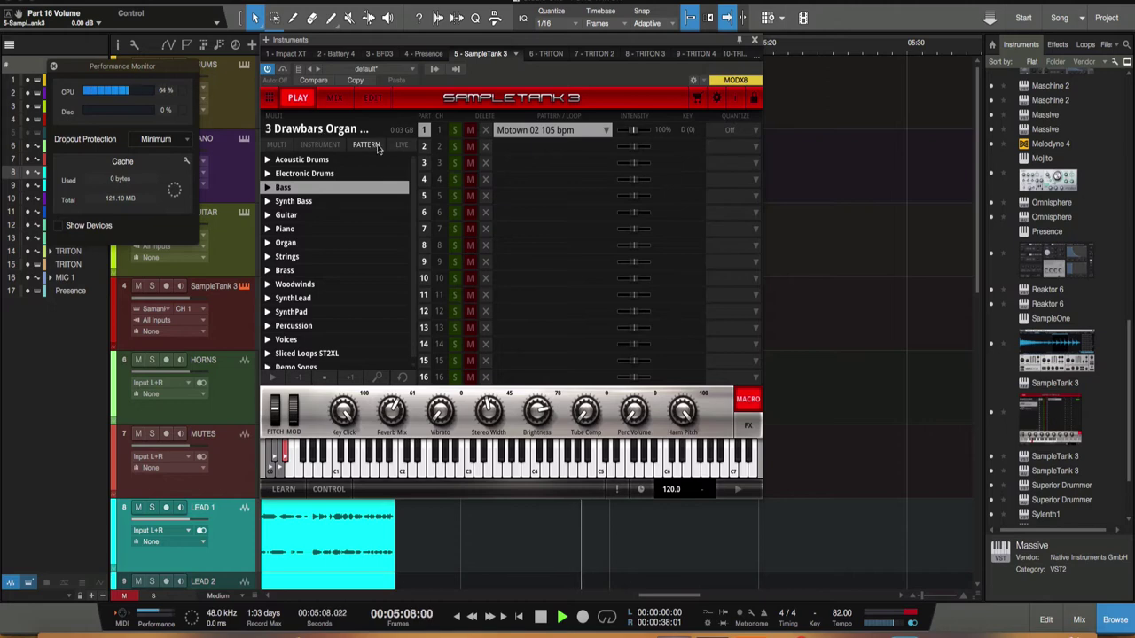
# Step: Show the multi list and the Mix and Edit pages of SampleTank 3, and return to the Play page
pyautogui.click(282, 138)
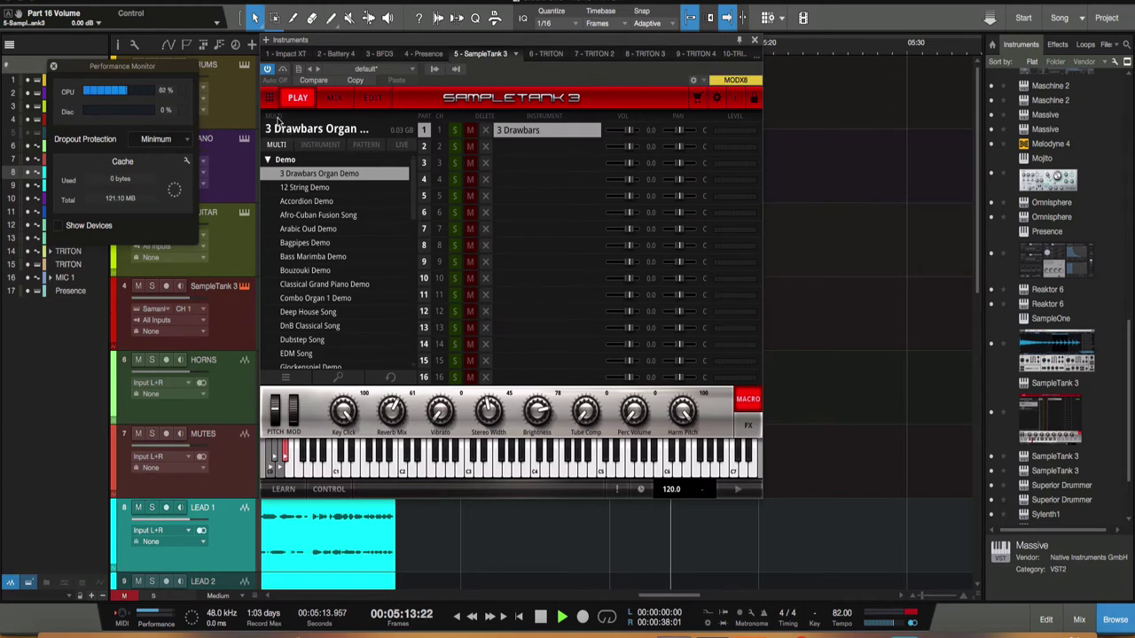
pyautogui.click(335, 101)
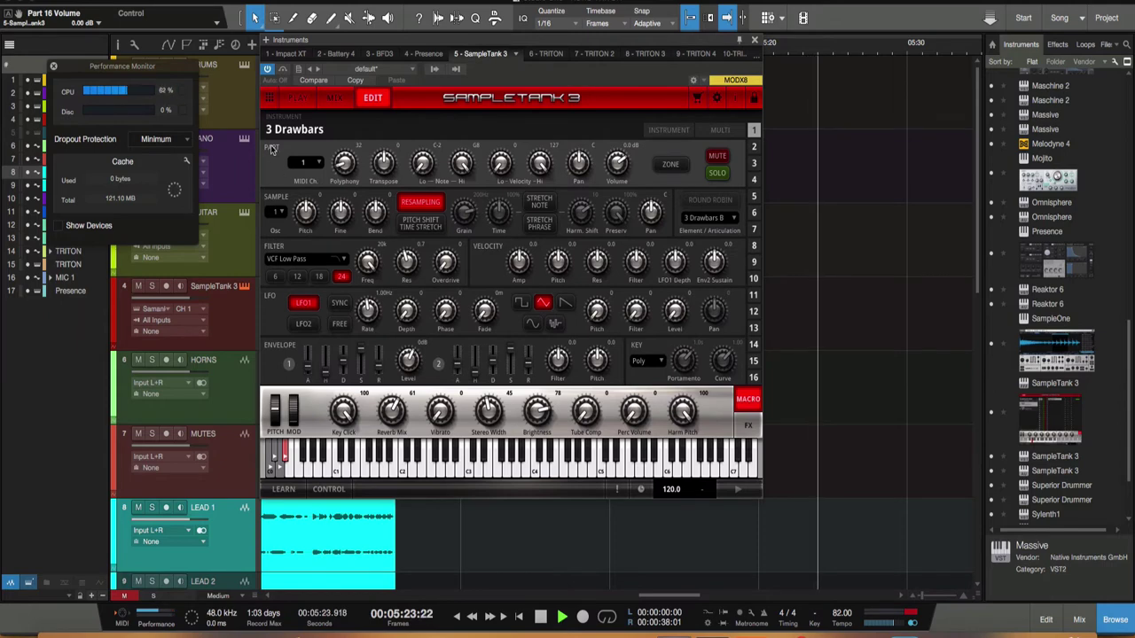
pyautogui.click(298, 99)
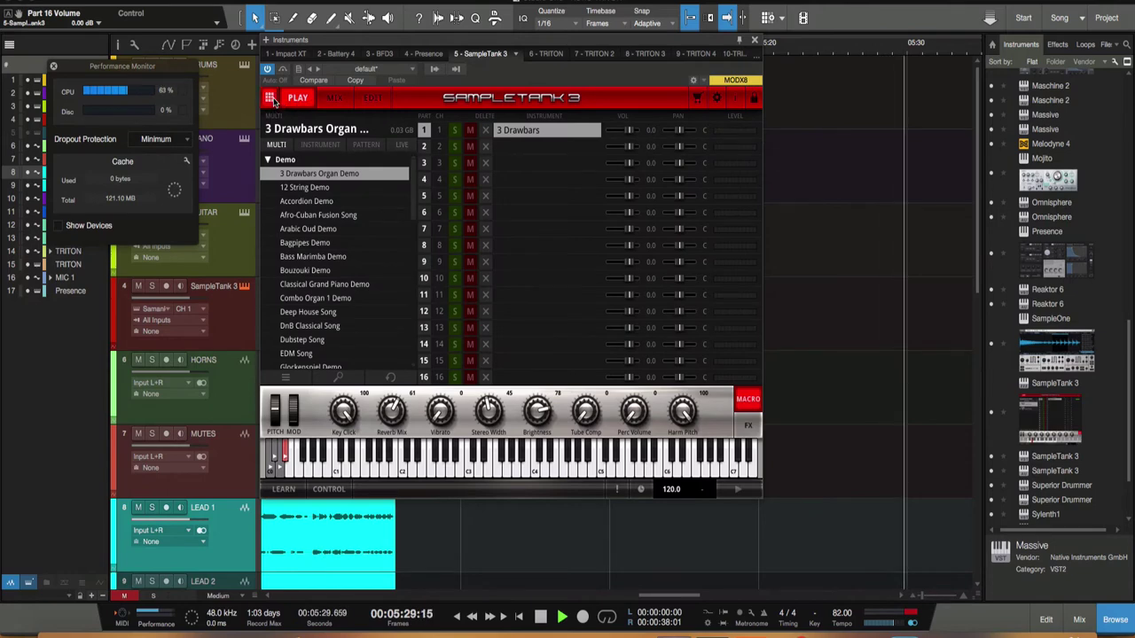
# Step: Show SampleTank 3's pad grid, trigger pad 1 and return to the part list
pyautogui.click(270, 99)
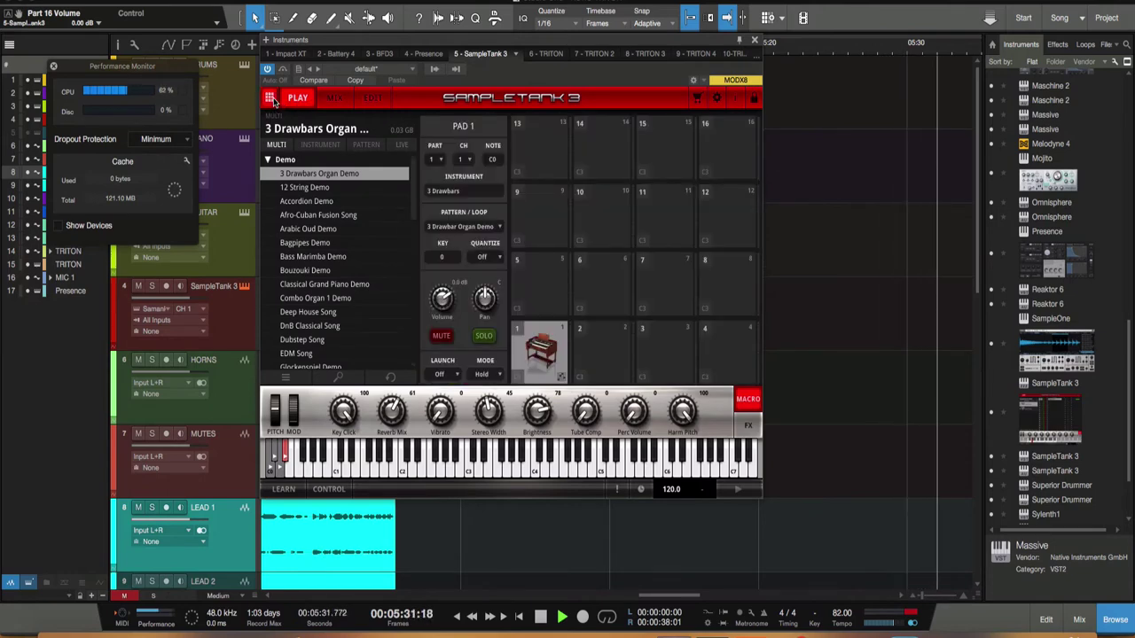
pyautogui.click(544, 354)
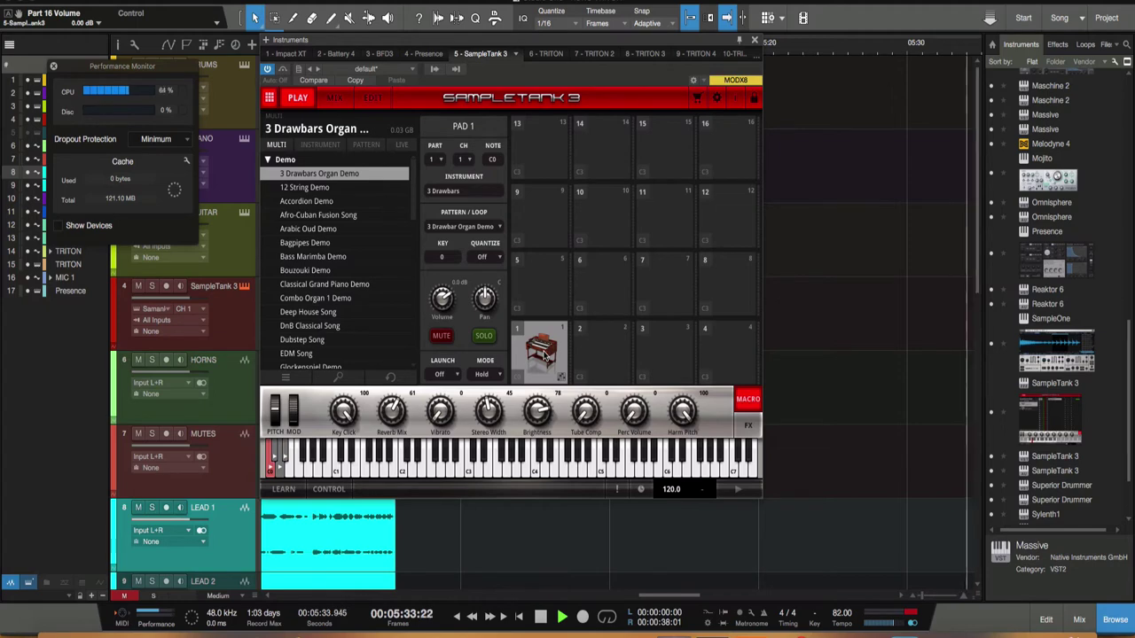
pyautogui.click(269, 99)
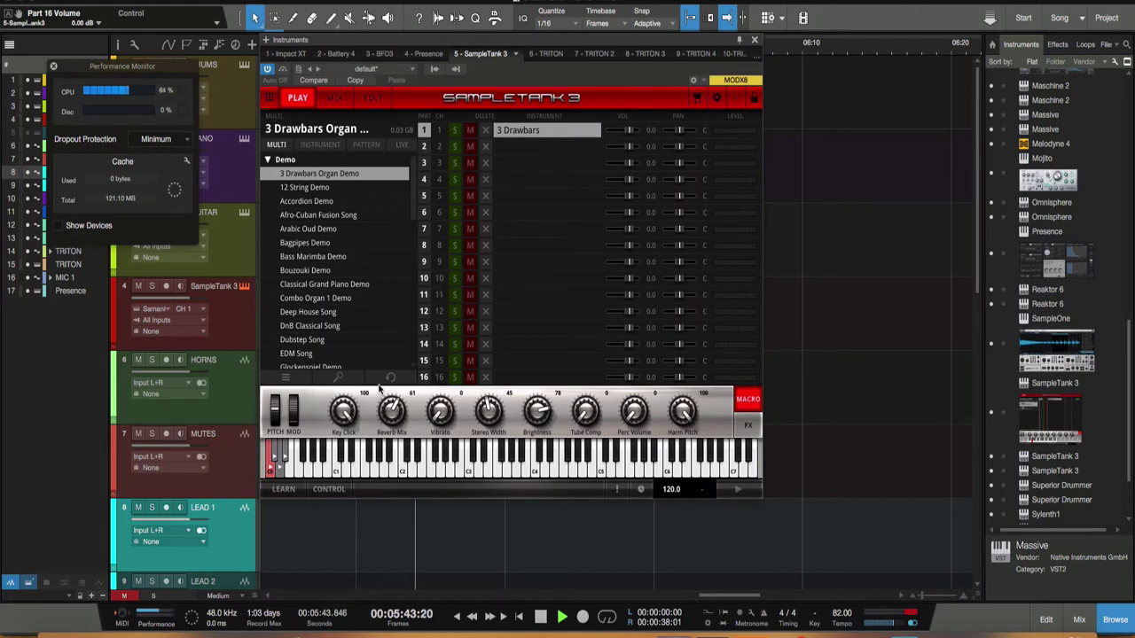
# Step: Show and dismiss the search field for multis, and stop the song playback
pyautogui.click(338, 380)
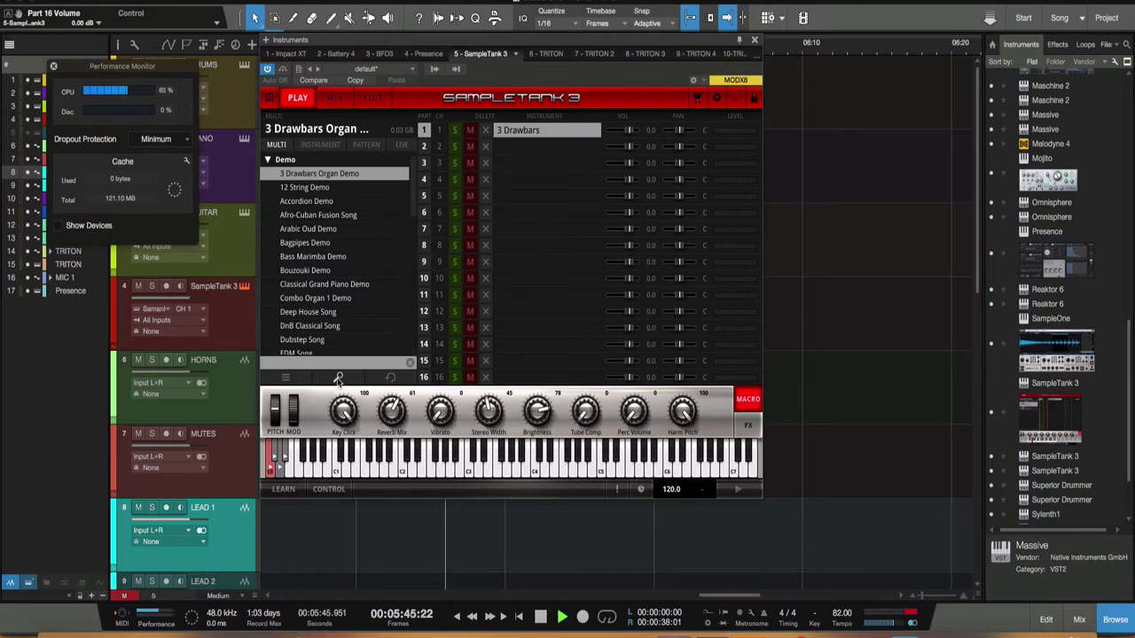
pyautogui.click(411, 365)
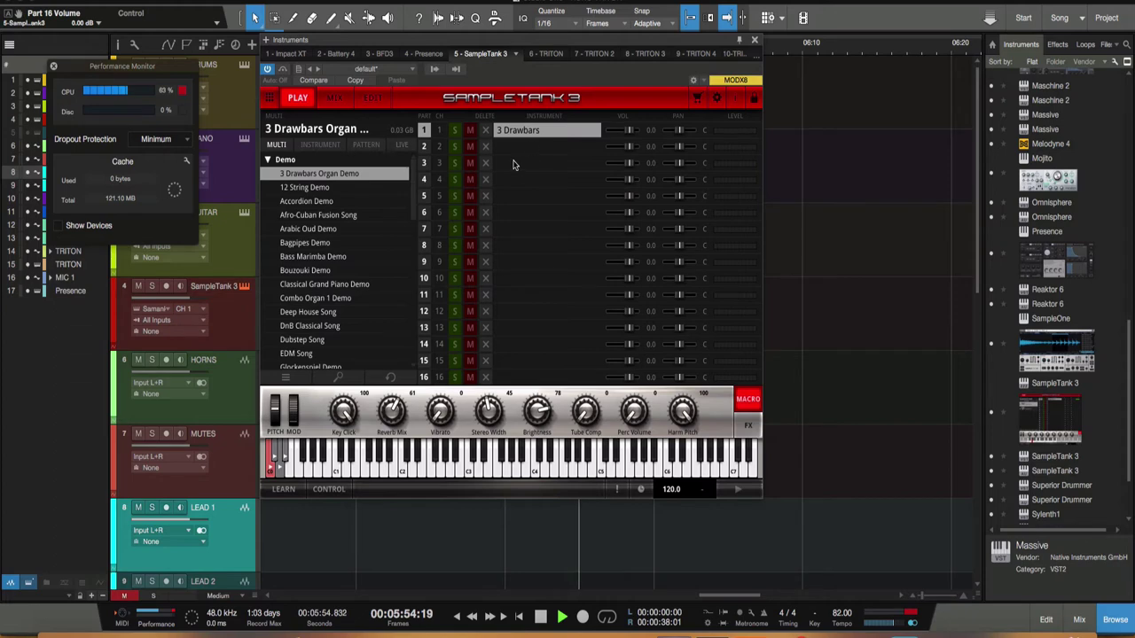
pyautogui.click(539, 618)
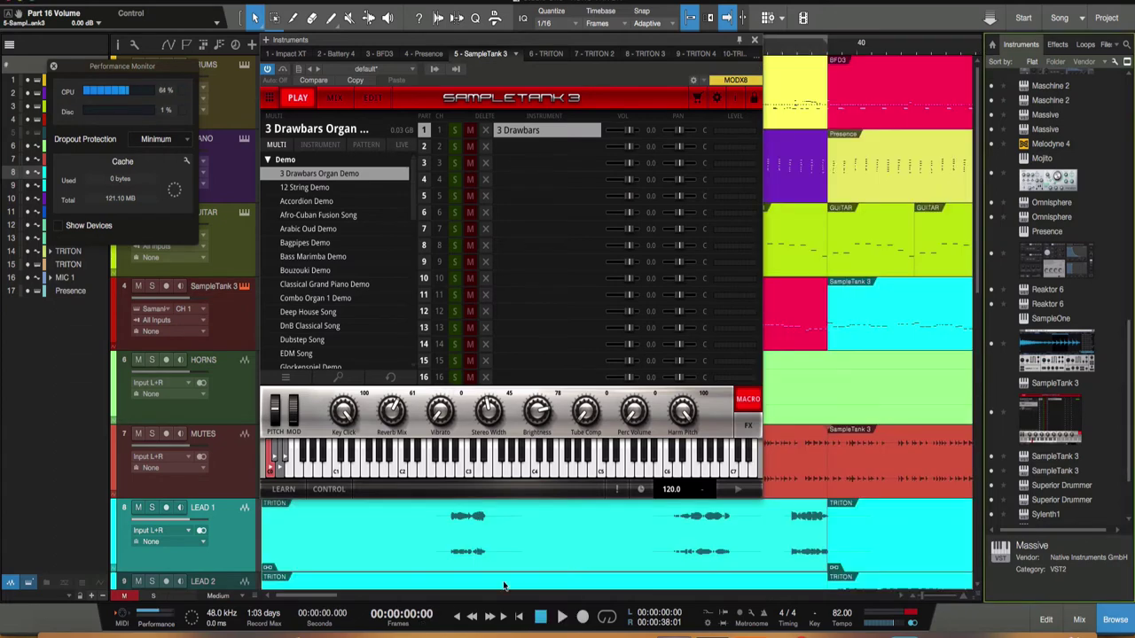
# Step: Load the Classical Grand Piano Demo multi and move the instrument window further clear of the Performance Monitor
pyautogui.click(322, 290)
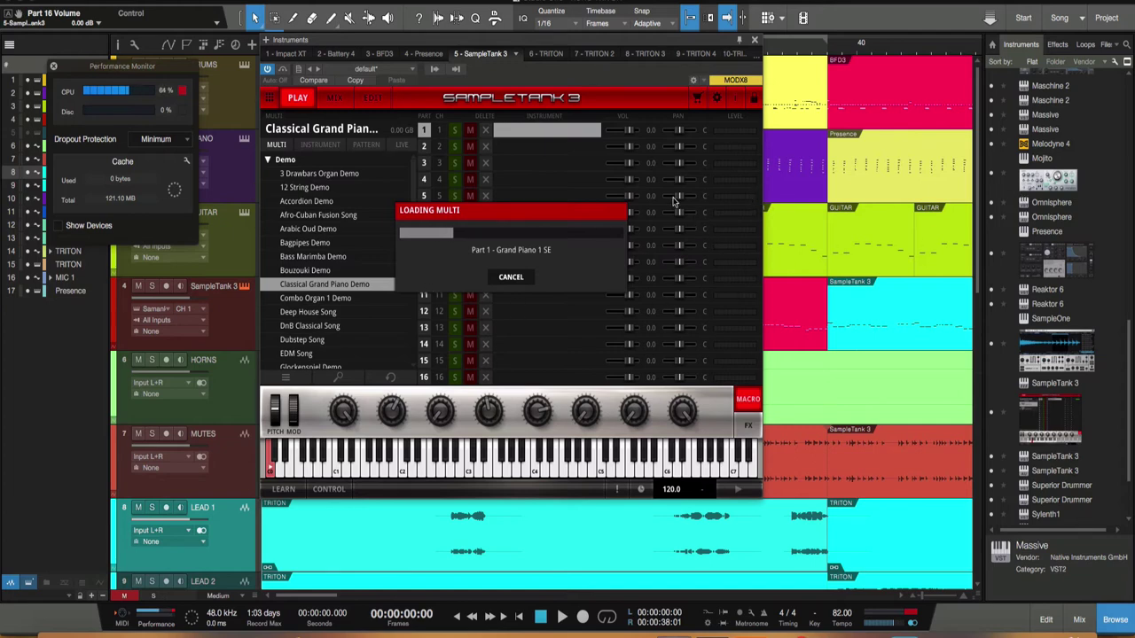
pyautogui.moveTo(702, 41); pyautogui.dragTo(745, 105)
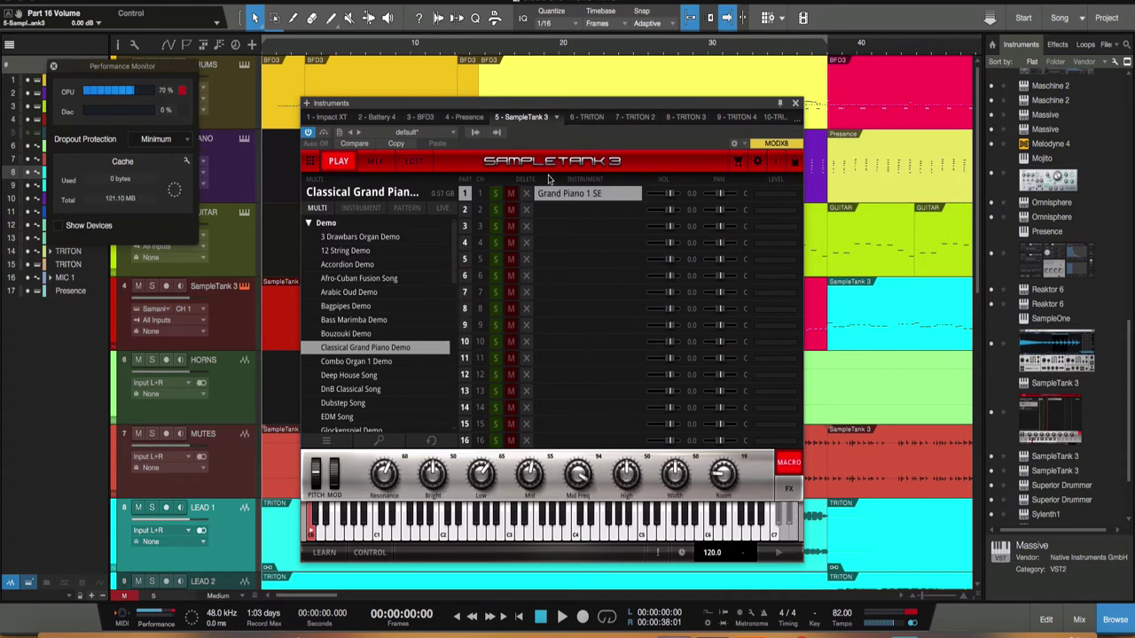
# Step: View SampleTank 3's settings preferences without changing them, and show and dismiss its version information
pyautogui.click(758, 164)
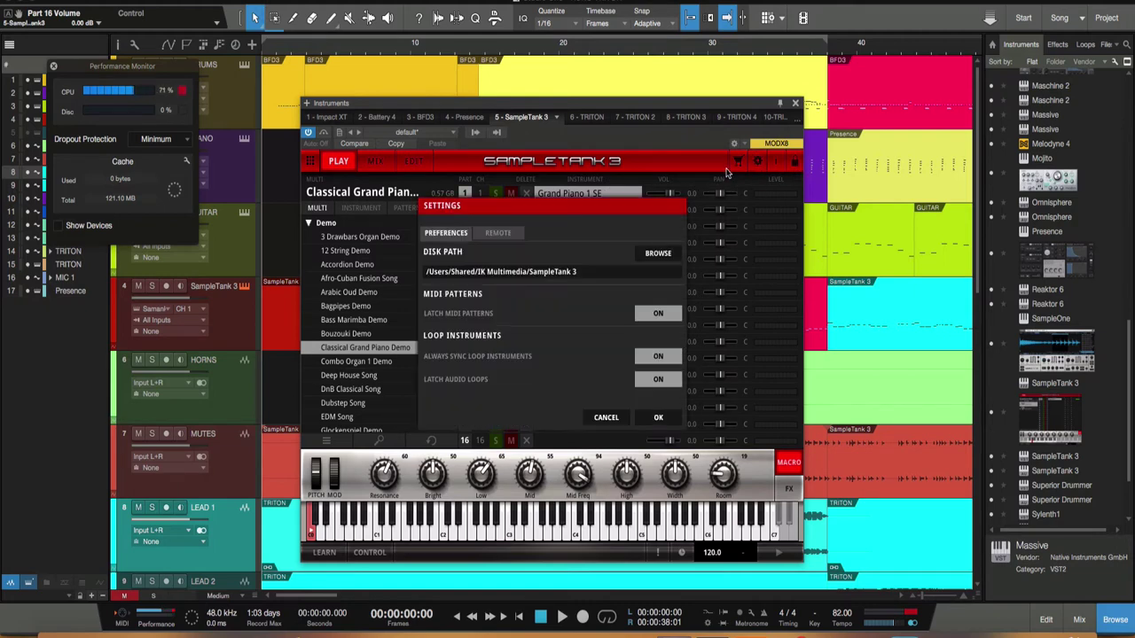
pyautogui.click(604, 417)
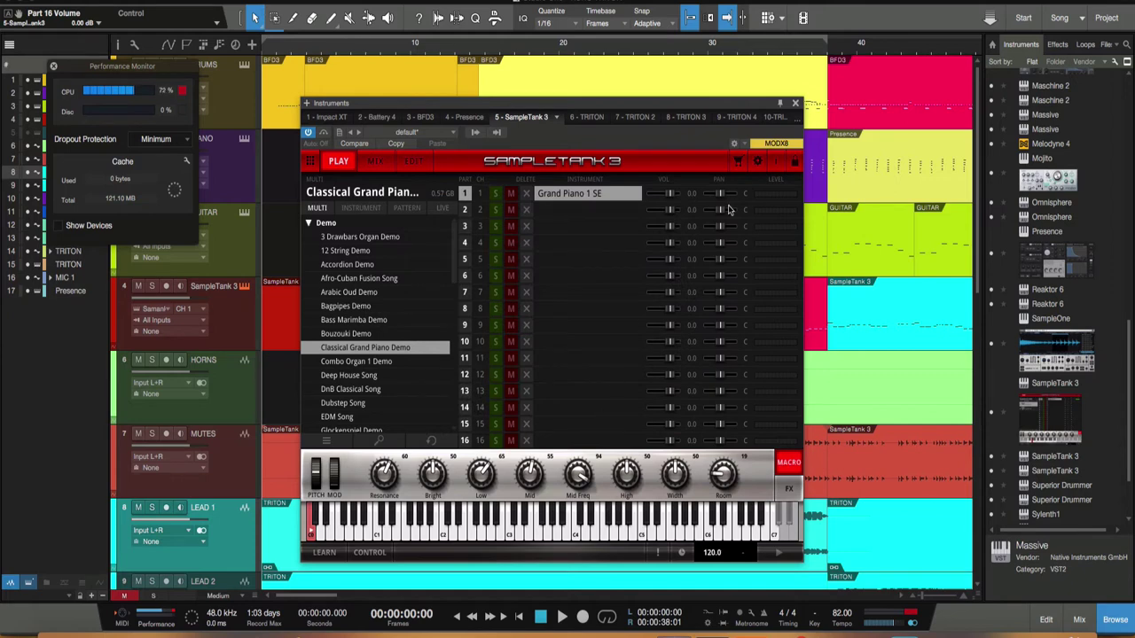
pyautogui.click(776, 163)
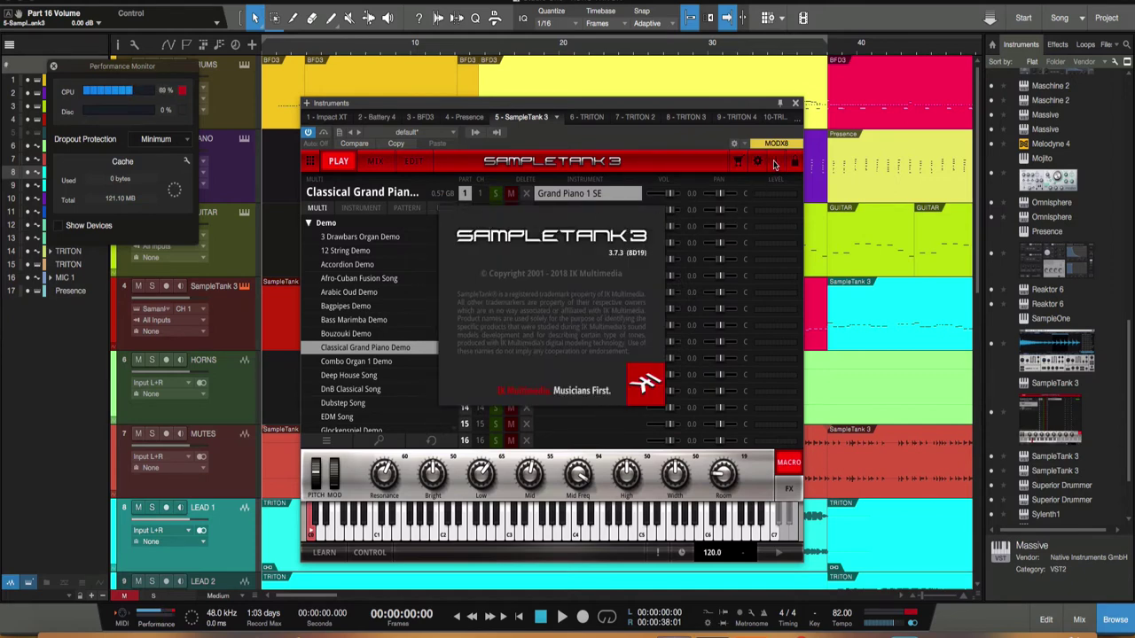
pyautogui.click(612, 285)
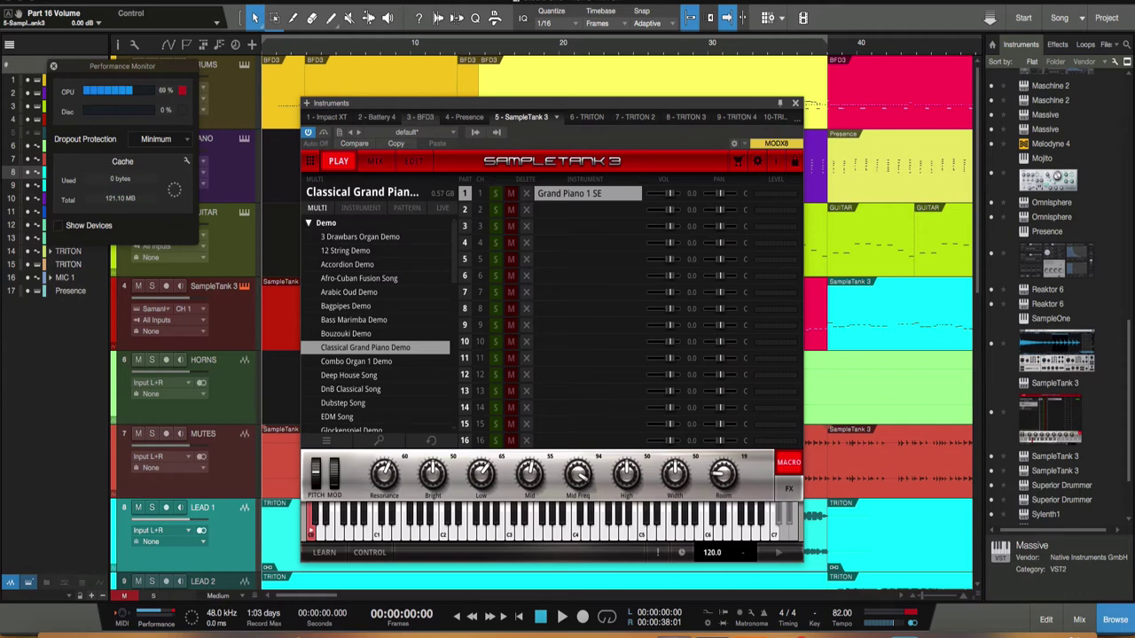
# Step: Switch the Instruments window to the BFD3 drum plug-in
pyautogui.click(421, 117)
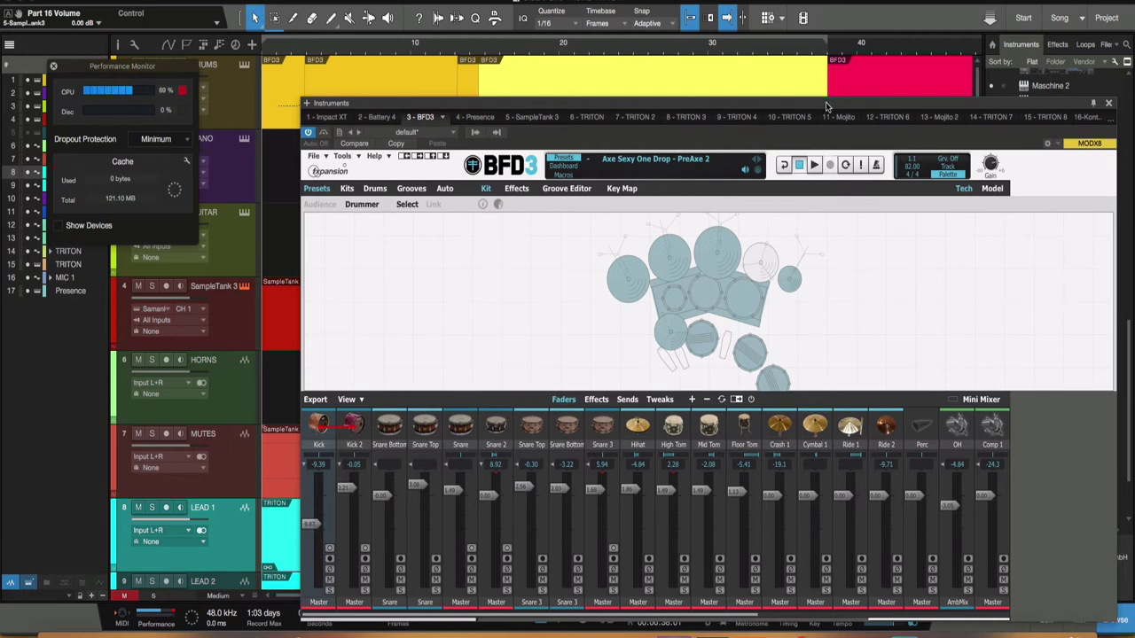
# Step: Move the Instruments window up to fit all of BFD3 and update its plug-in thumbnail with the Auto page displayed
pyautogui.moveTo(815, 100); pyautogui.dragTo(737, 61)
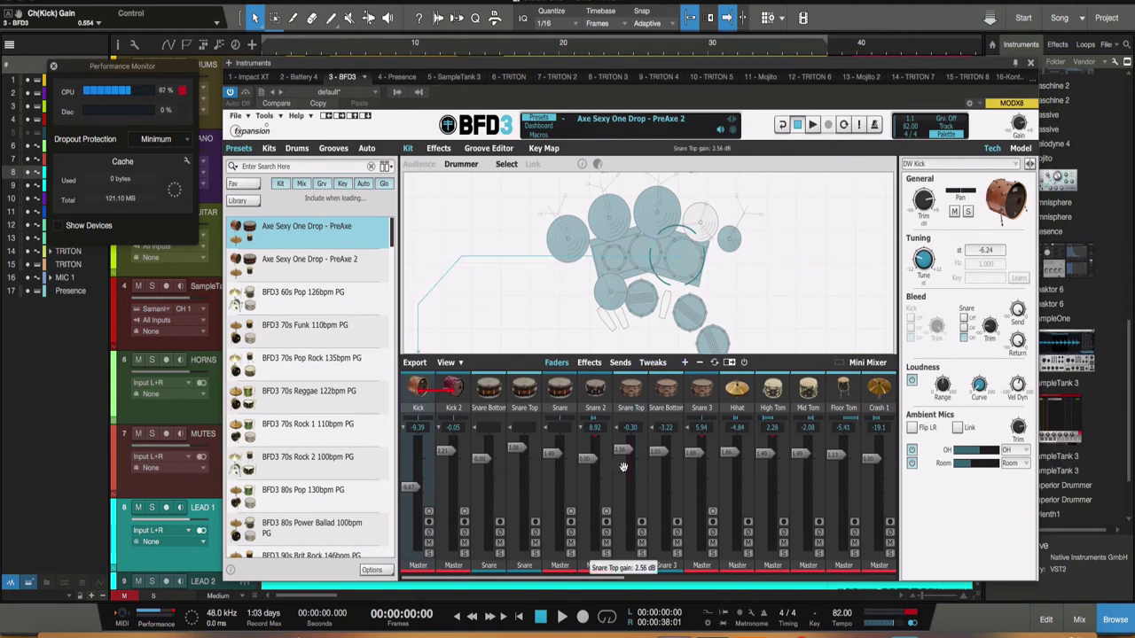
pyautogui.click(371, 149)
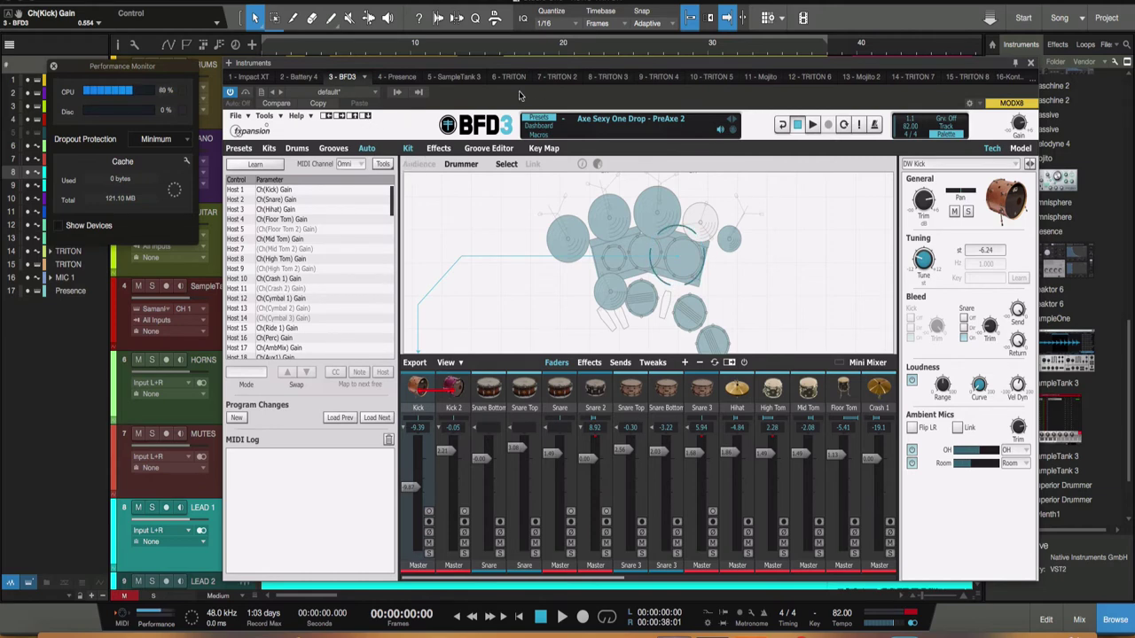
pyautogui.click(366, 78)
pyautogui.click(377, 192)
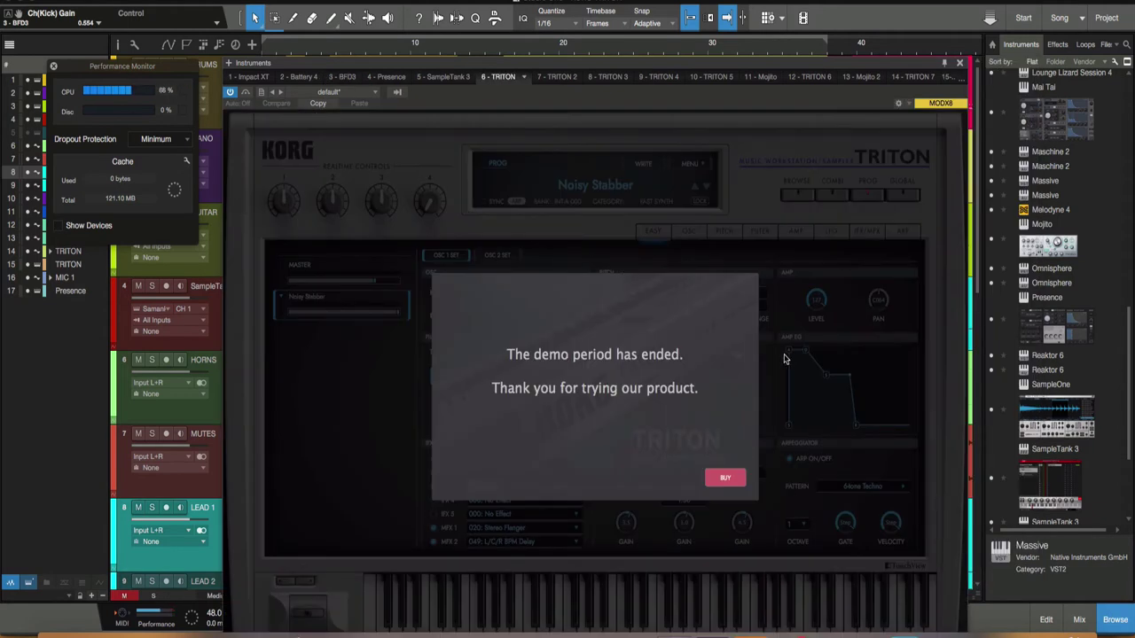
# Step: Switch the Instruments window to Impact XT and view its instrument options without choosing any
pyautogui.click(266, 78)
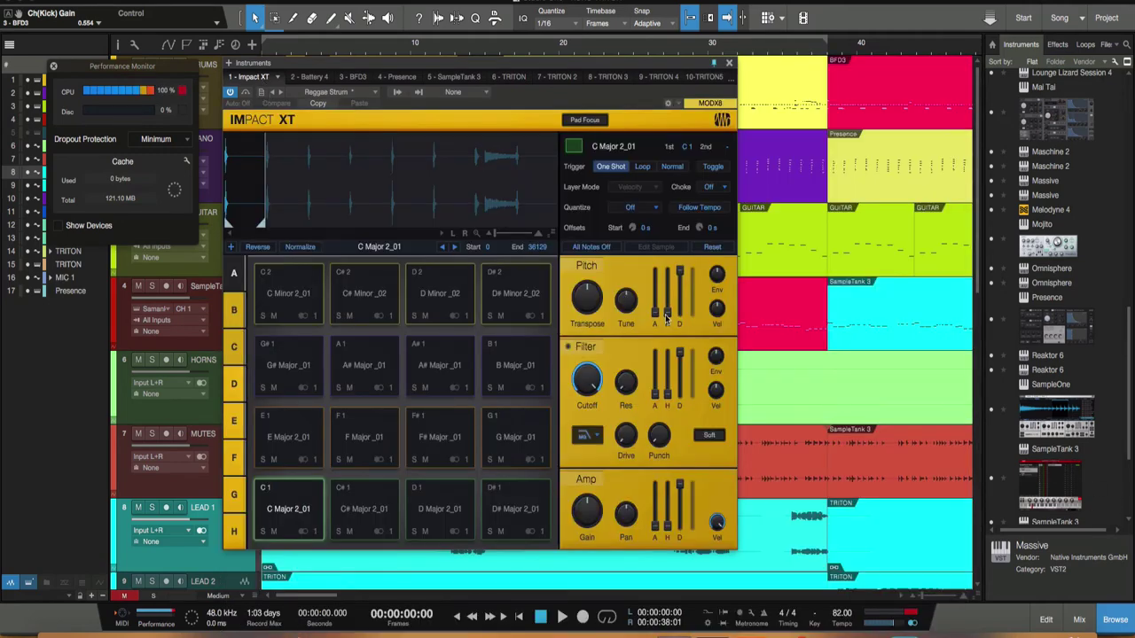
pyautogui.click(277, 79)
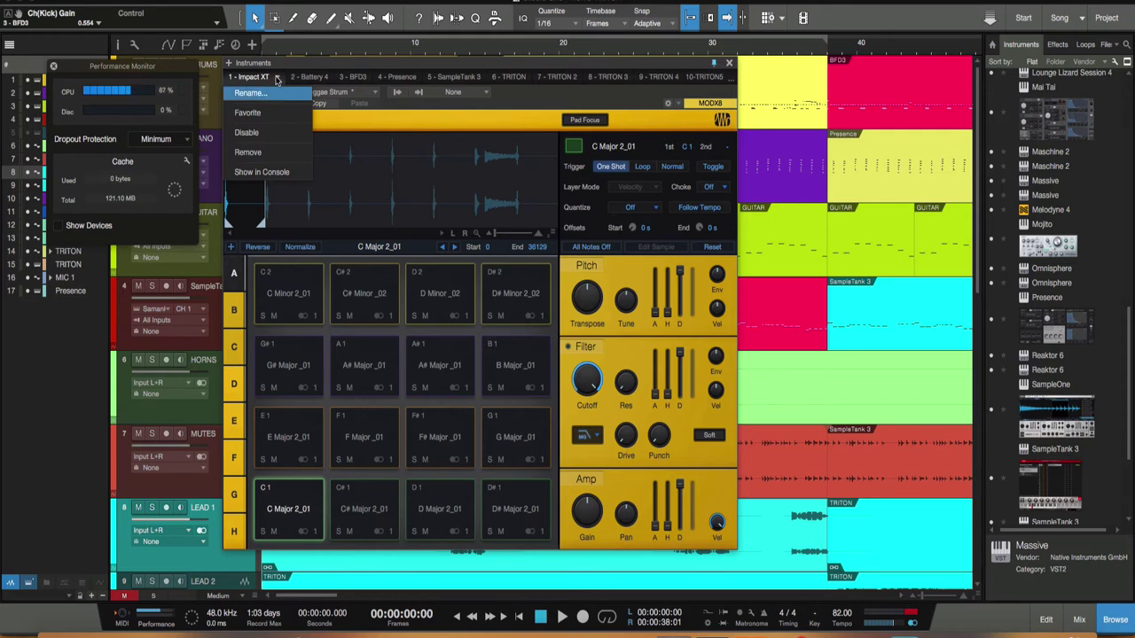
pyautogui.click(276, 79)
pyautogui.click(277, 78)
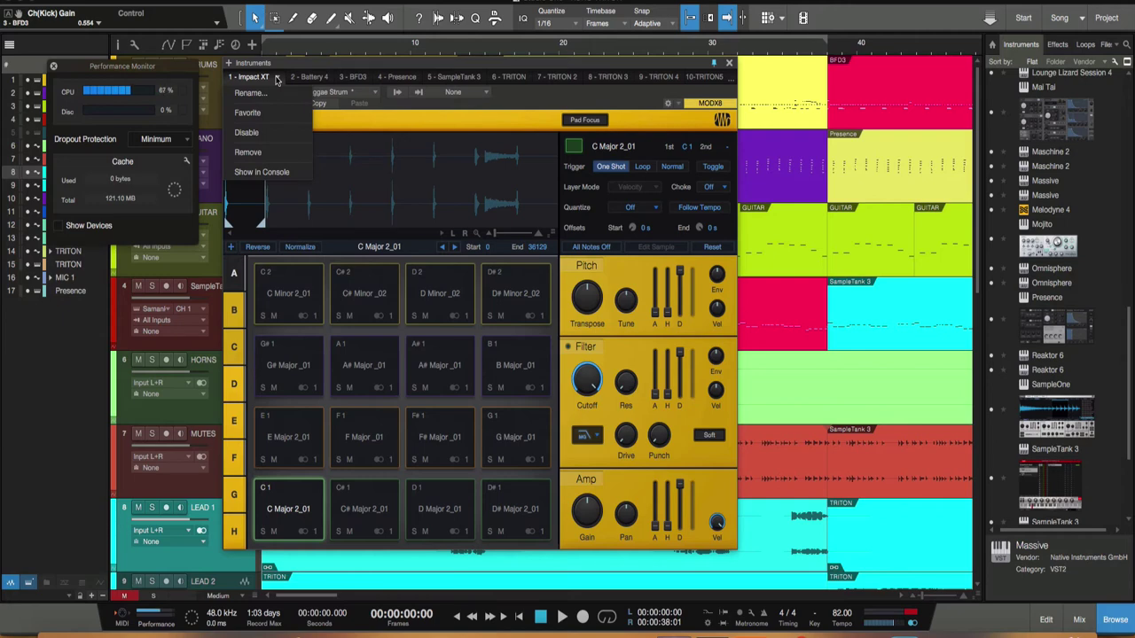
pyautogui.click(277, 79)
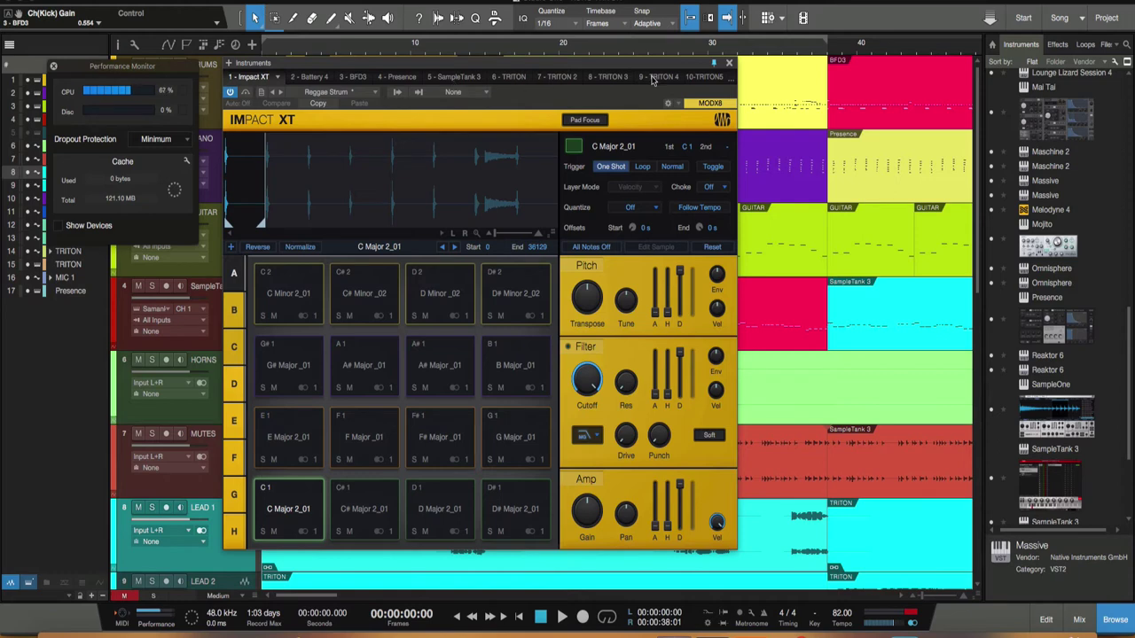
# Step: Show Battery 4, update its plug-in thumbnail, and check the new image in the instrument list
pyautogui.click(306, 78)
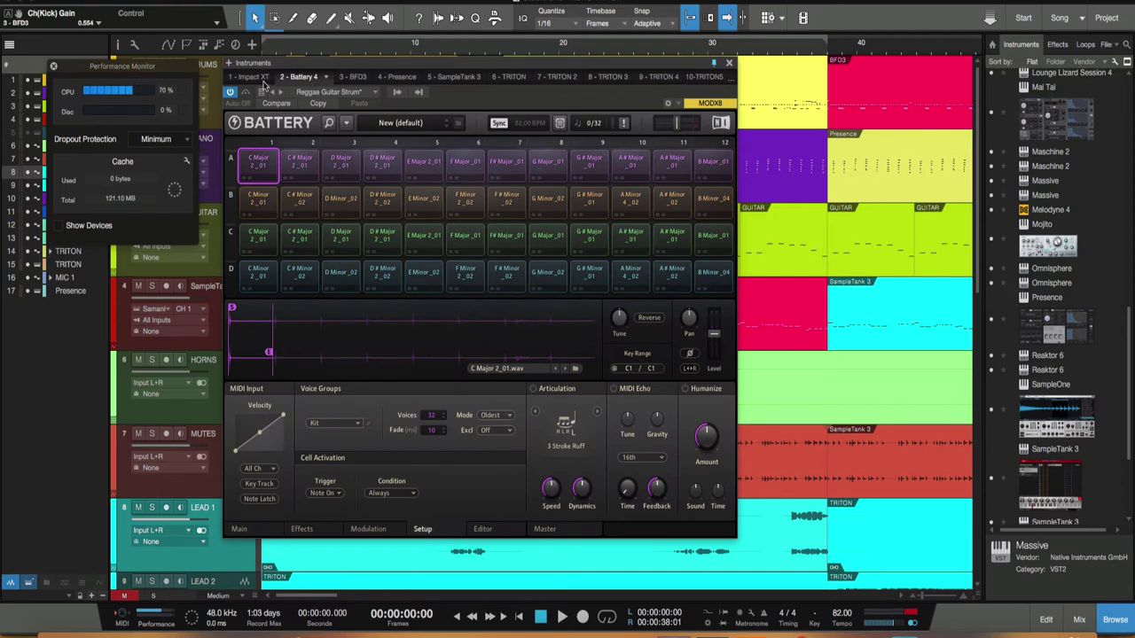
pyautogui.click(326, 78)
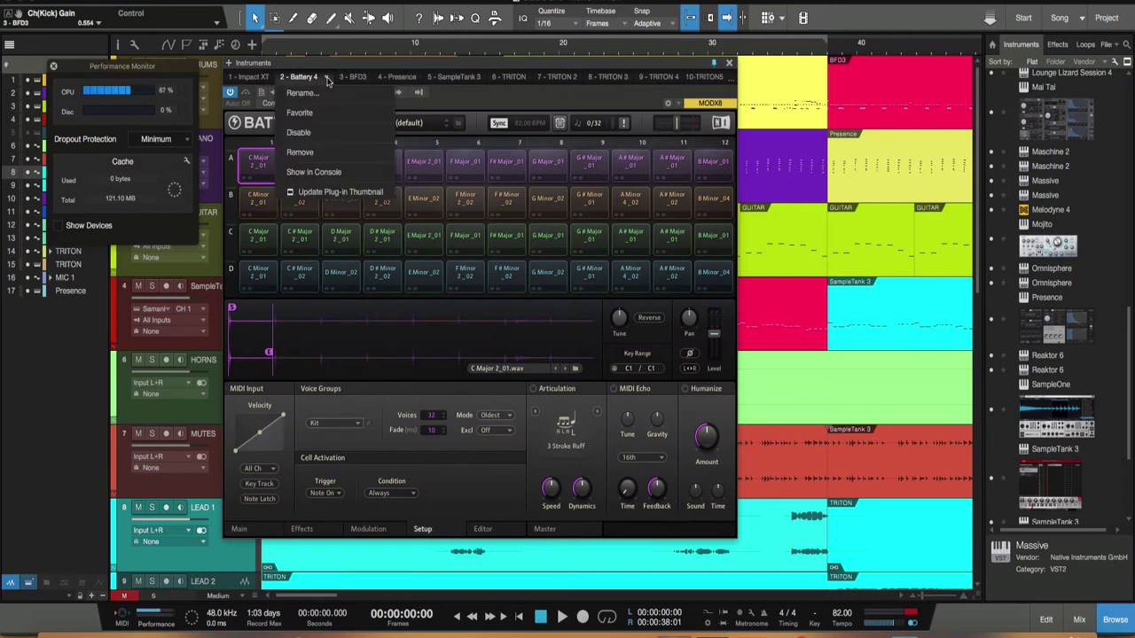
pyautogui.click(344, 192)
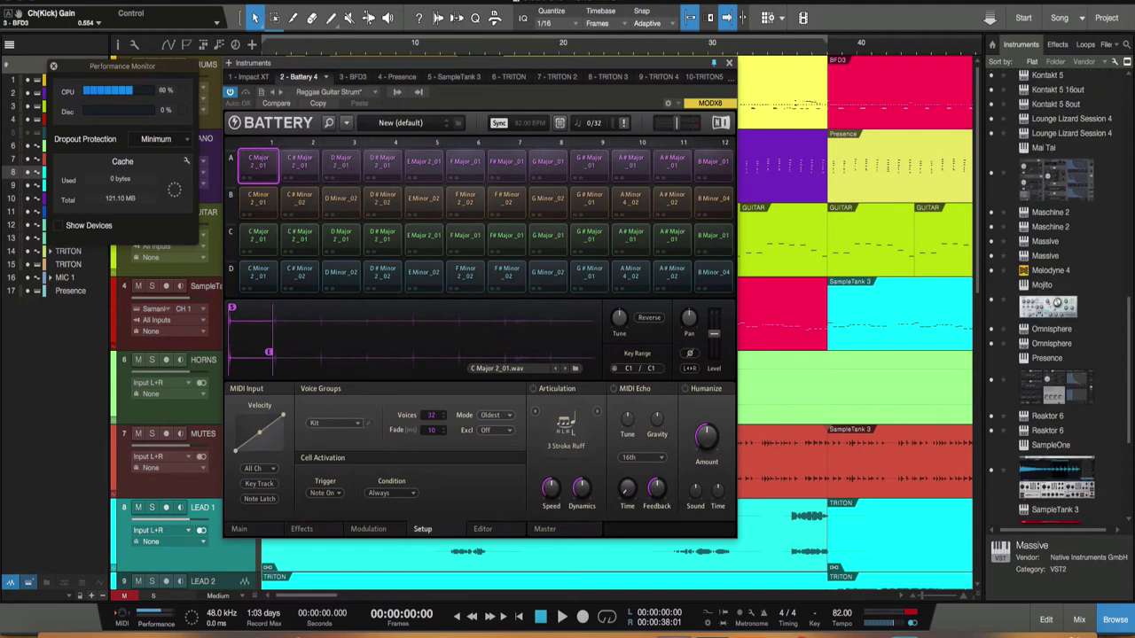
pyautogui.scroll(15, 1070, 234)
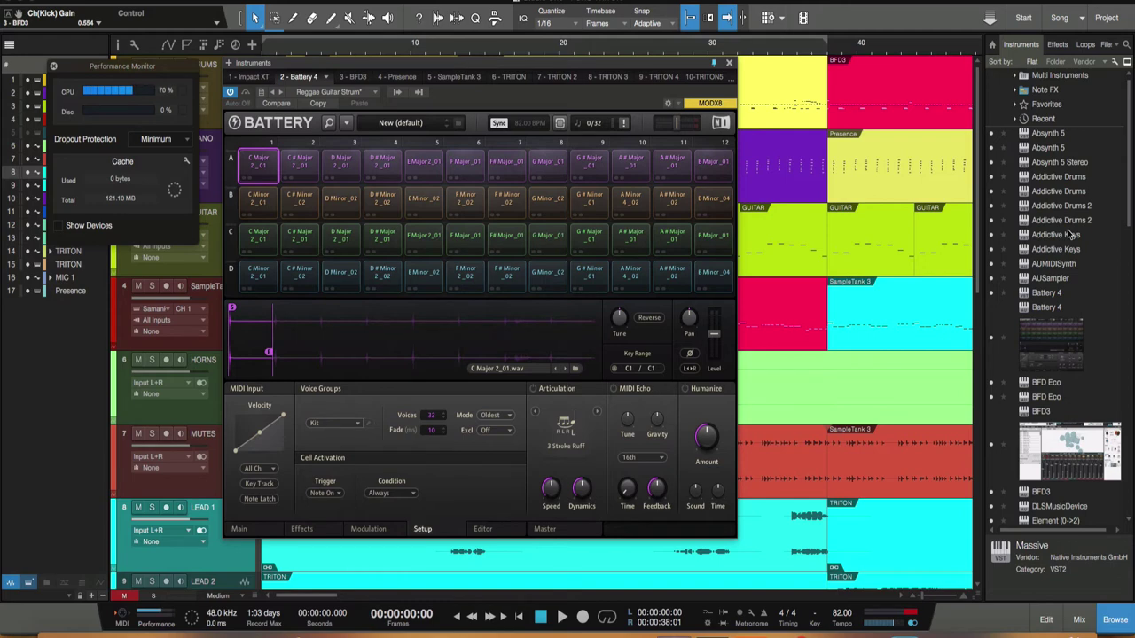
pyautogui.scroll(-3, 1068, 222)
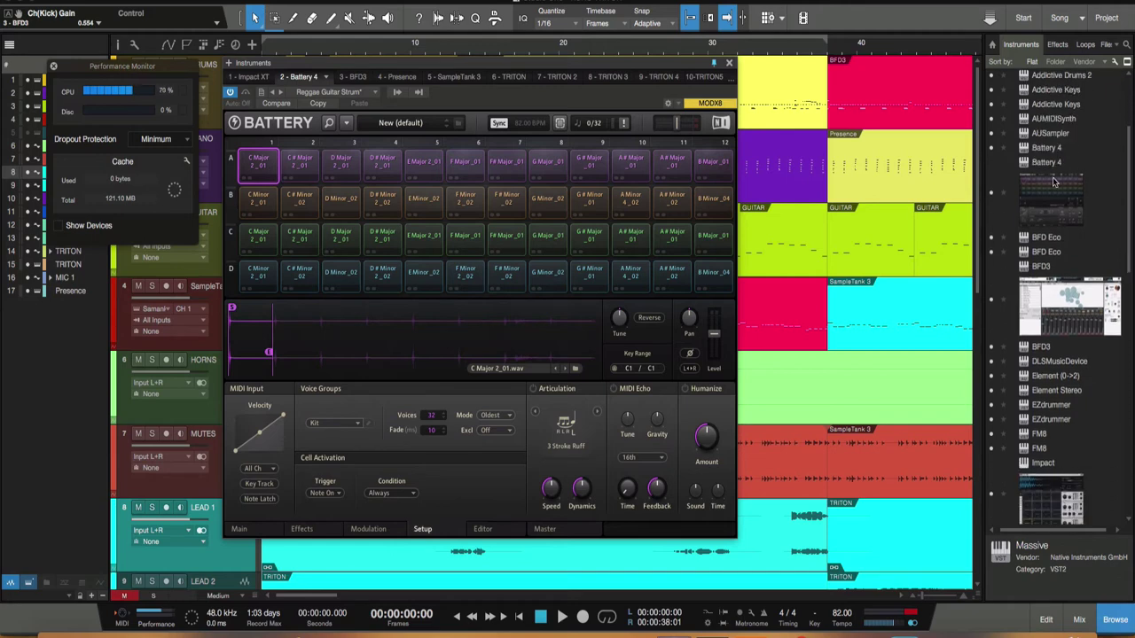
pyautogui.scroll(3, 1057, 186)
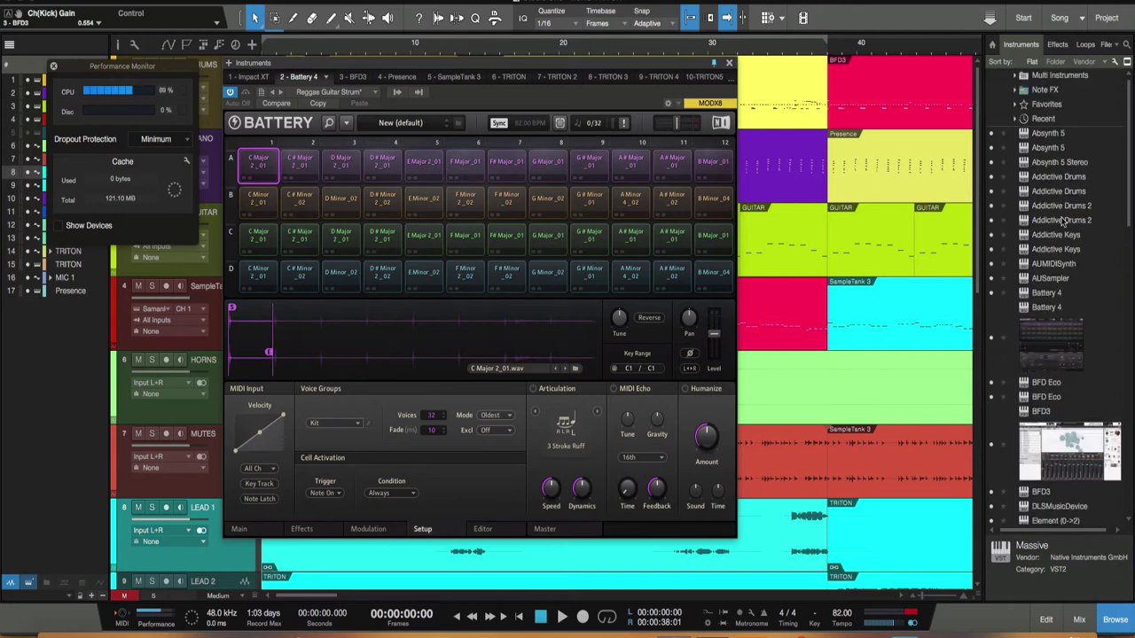
# Step: Add an Addictive Drums 2 instrument track between the lower TRITON track and MIC 1
pyautogui.click(1062, 220)
pyautogui.scroll(-1, 1063, 217)
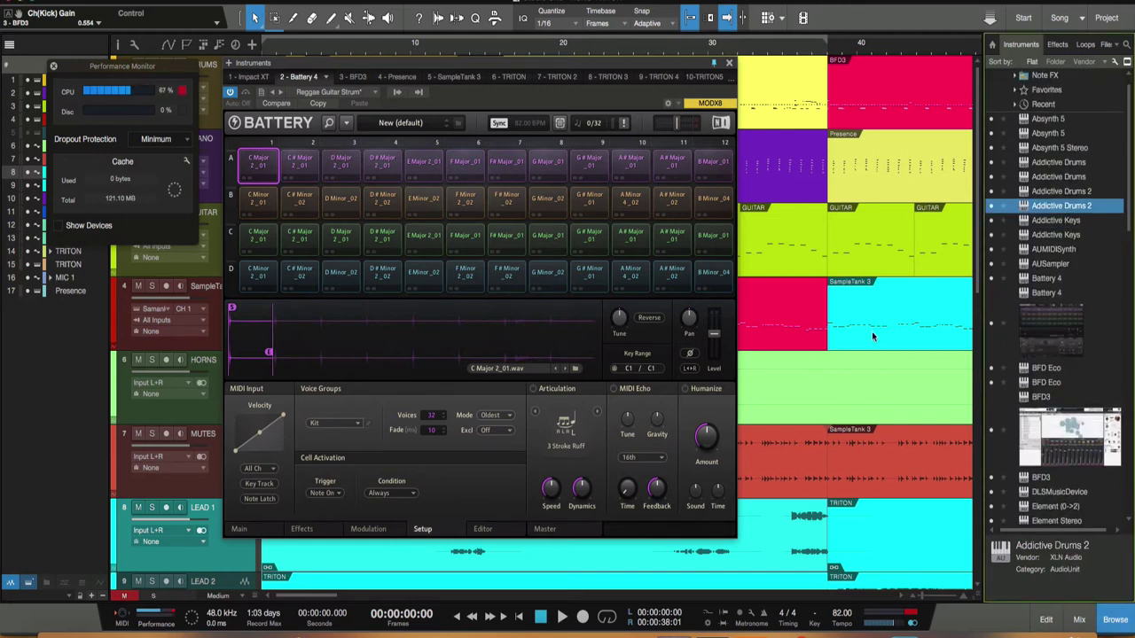
pyautogui.scroll(-6, 873, 337)
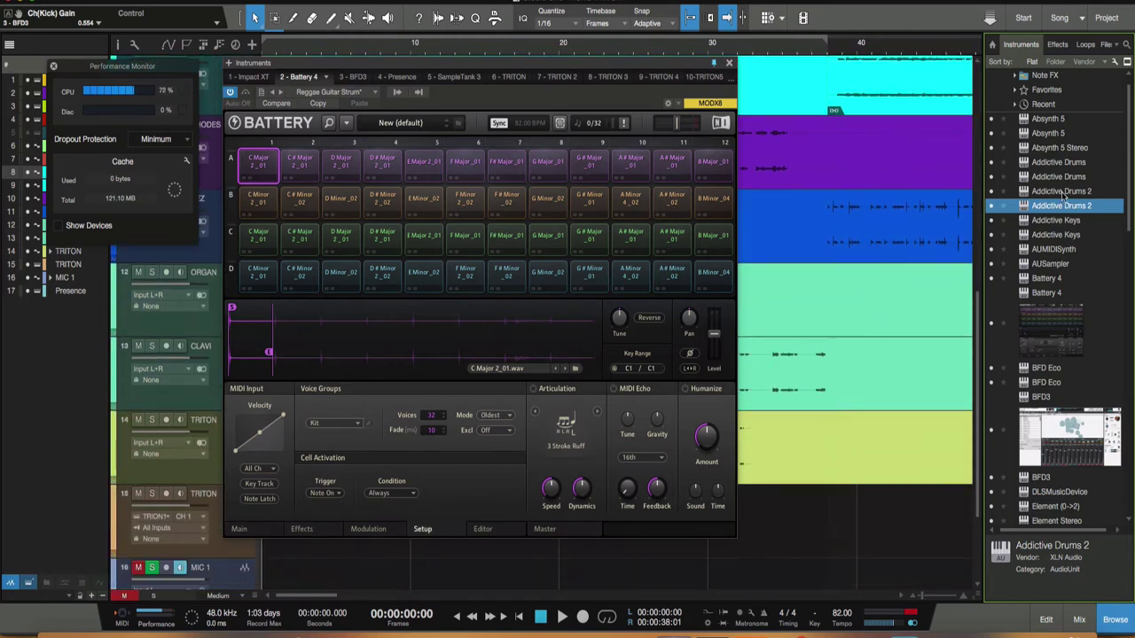
pyautogui.moveTo(1062, 194); pyautogui.dragTo(434, 575)
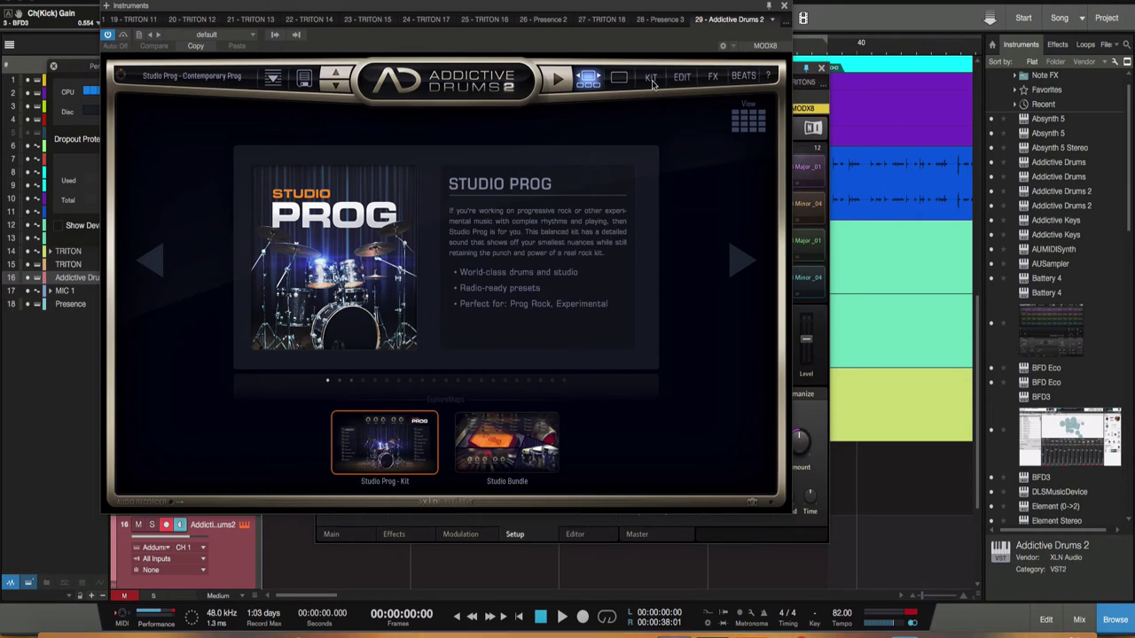
# Step: View Addictive Drums 2's Kit page and browse through its kits from Studio Prog to Fairfax Vol. 2
pyautogui.click(651, 78)
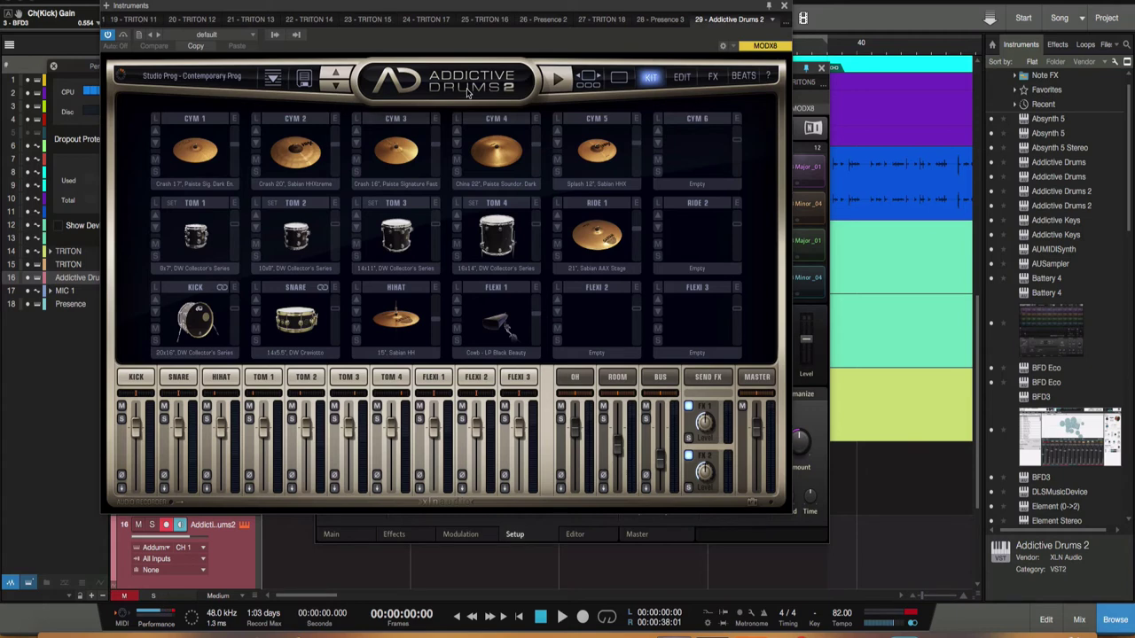
pyautogui.click(619, 80)
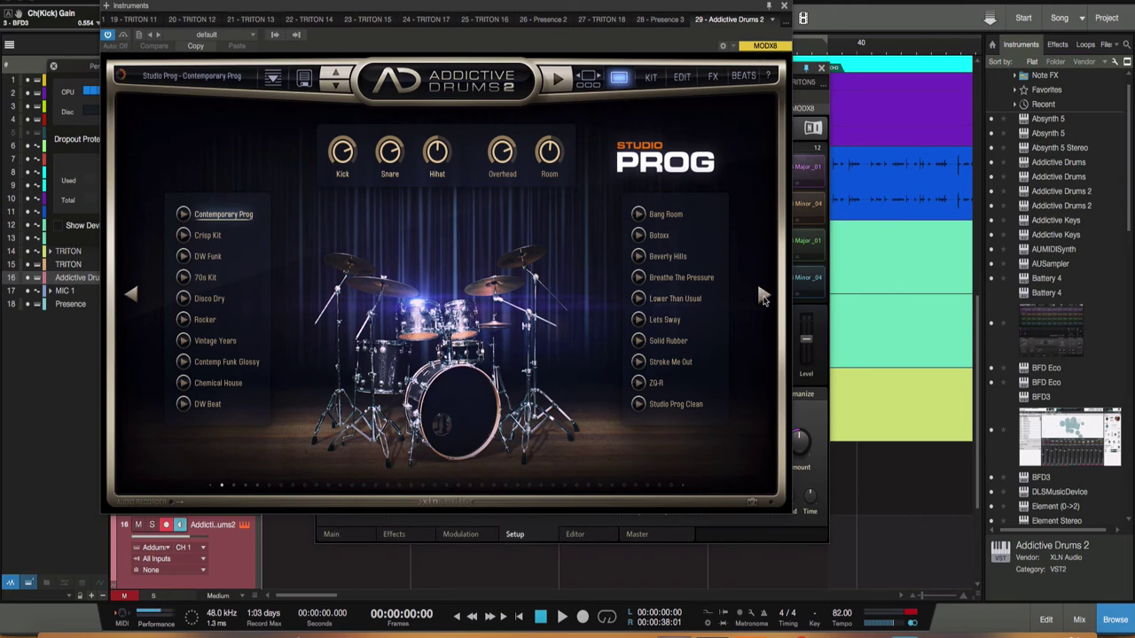
pyautogui.click(761, 298)
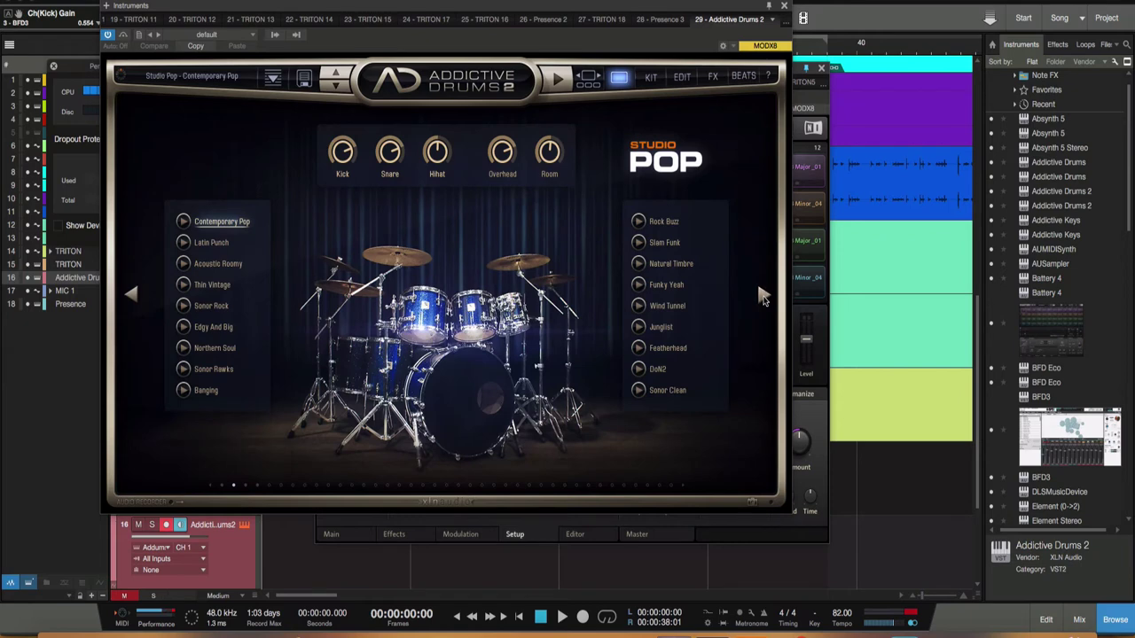
pyautogui.click(761, 297)
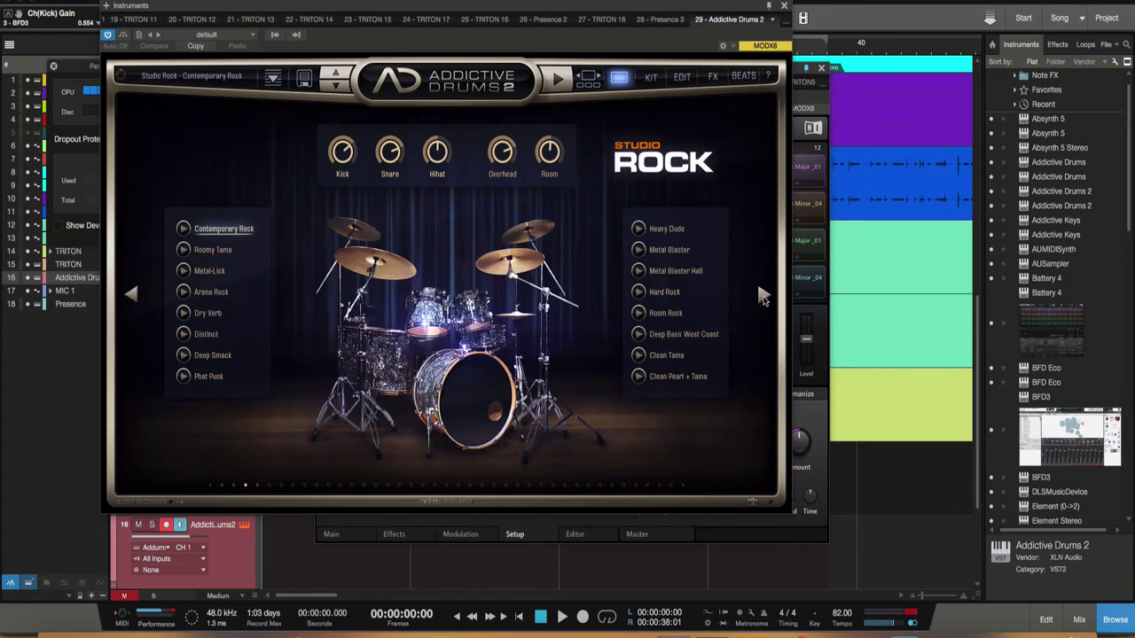
pyautogui.click(761, 298)
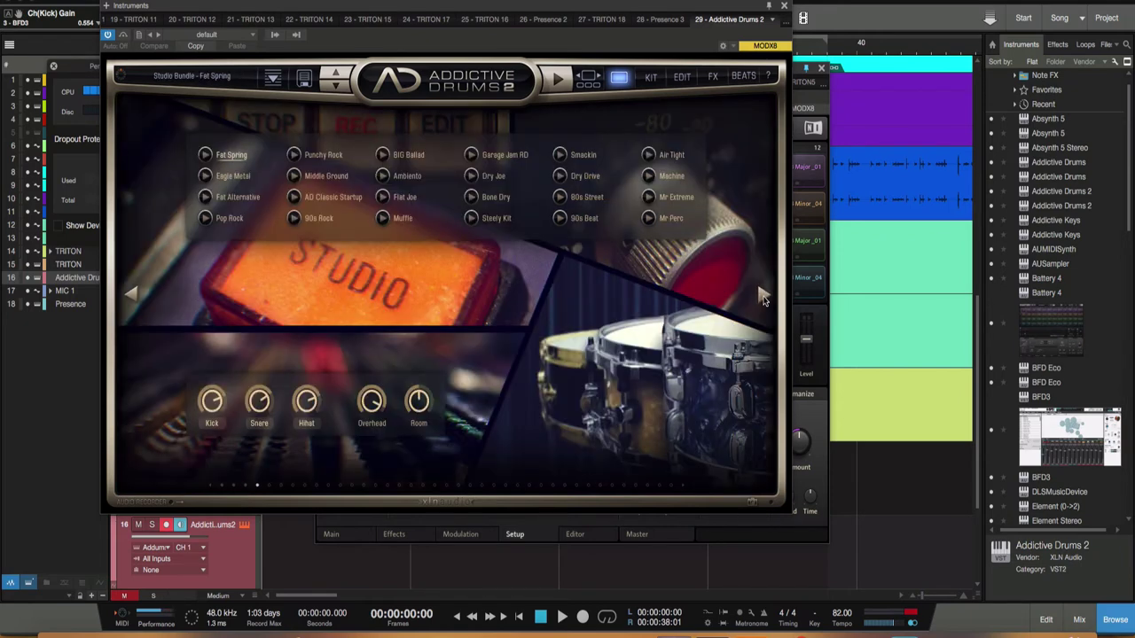
pyautogui.click(761, 298)
pyautogui.click(761, 298)
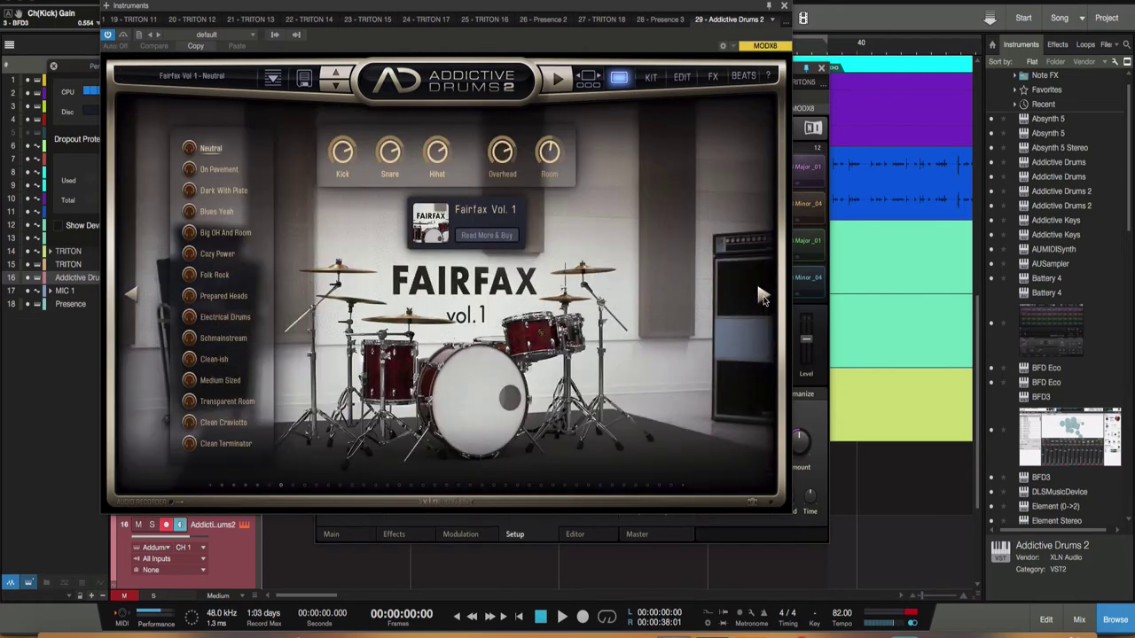
pyautogui.click(761, 298)
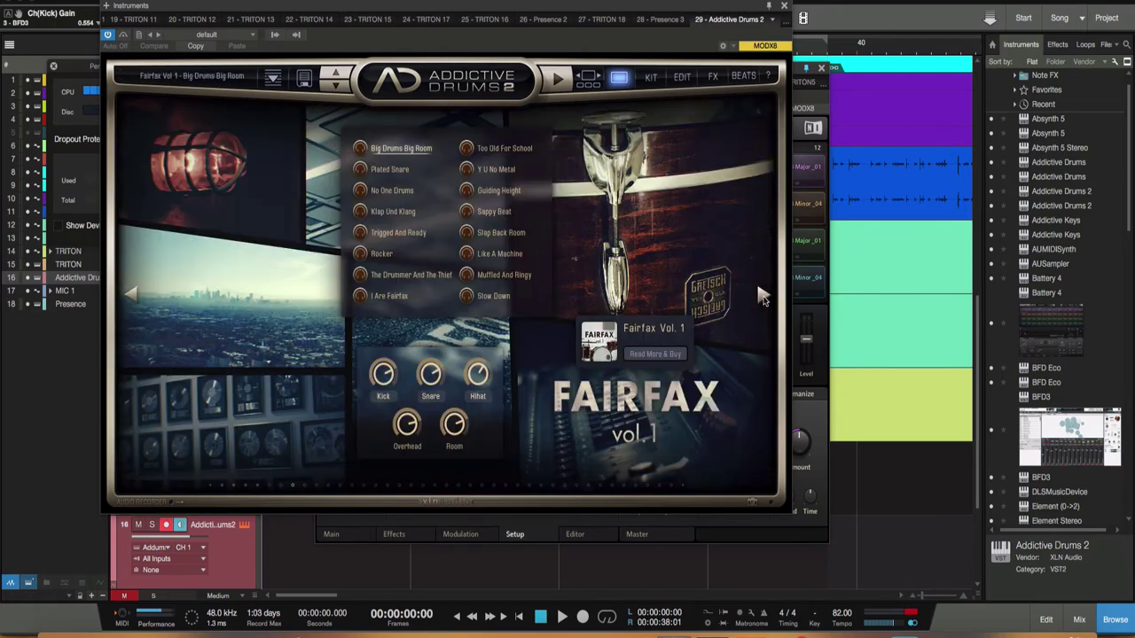
pyautogui.click(761, 298)
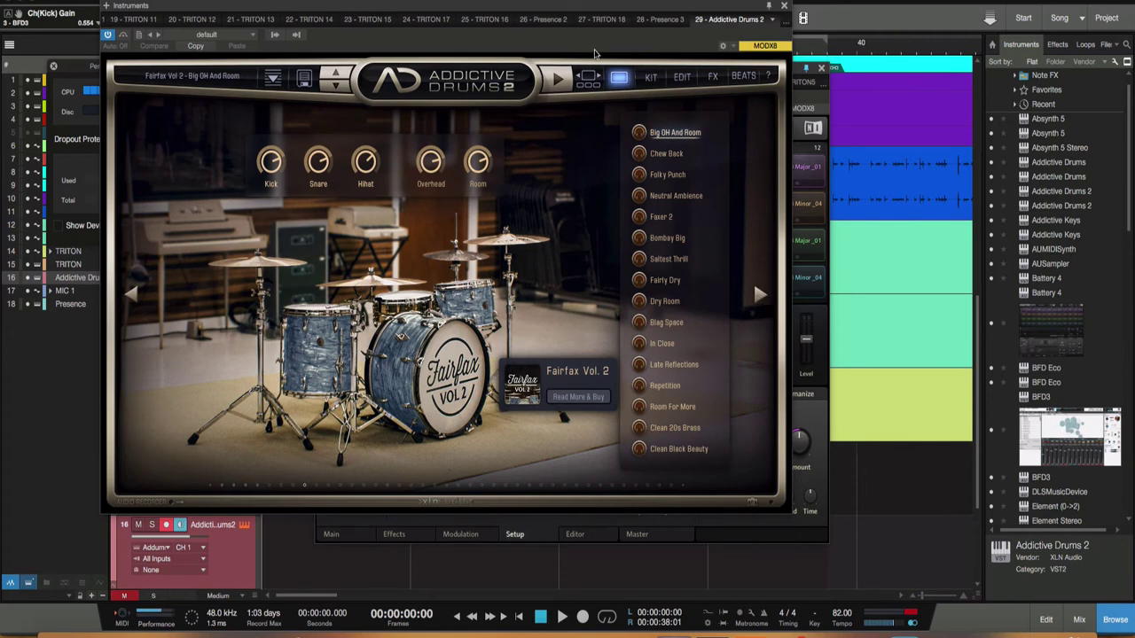
# Step: Update the Addictive Drums 2 plug-in thumbnail with the Fairfax Vol. 2 kit displayed and check it in the instrument list
pyautogui.click(772, 21)
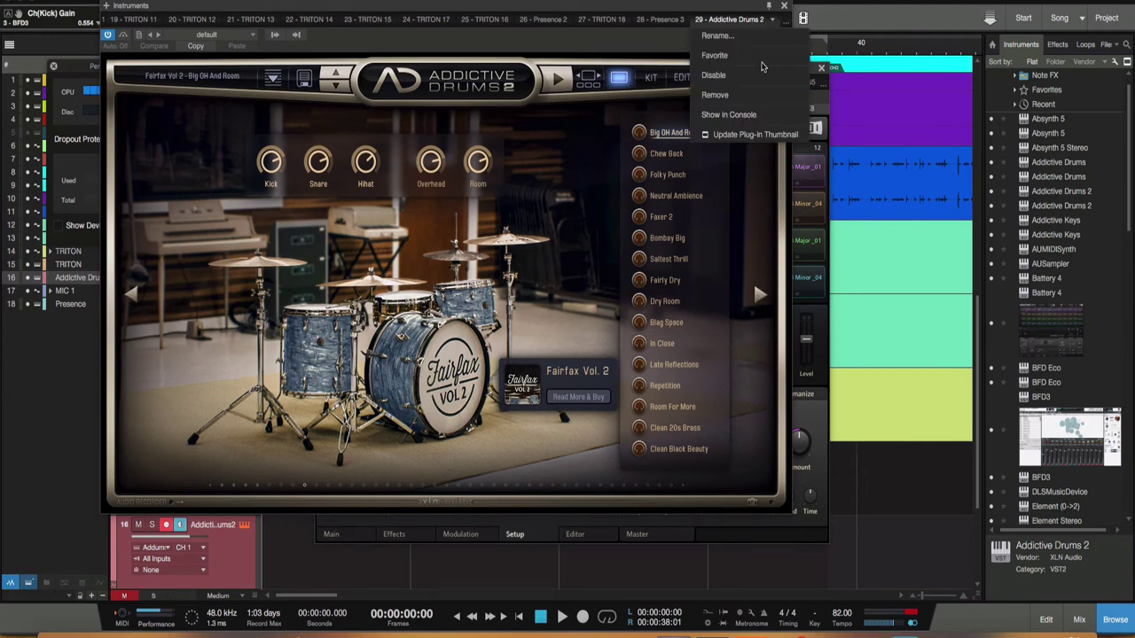
pyautogui.click(747, 135)
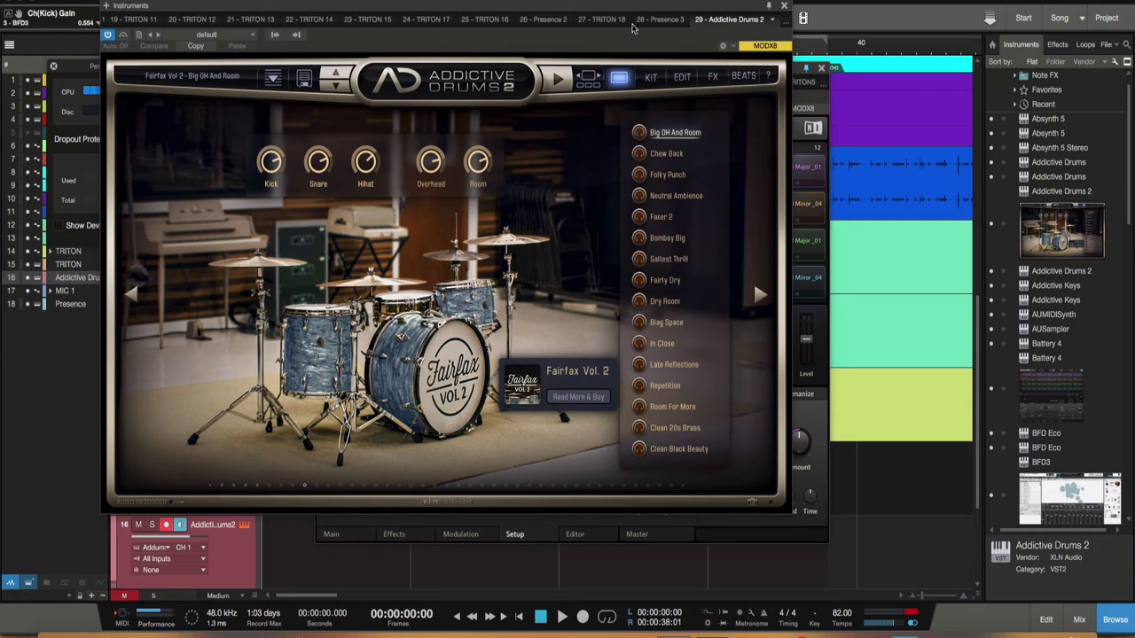
pyautogui.scroll(1, 1026, 229)
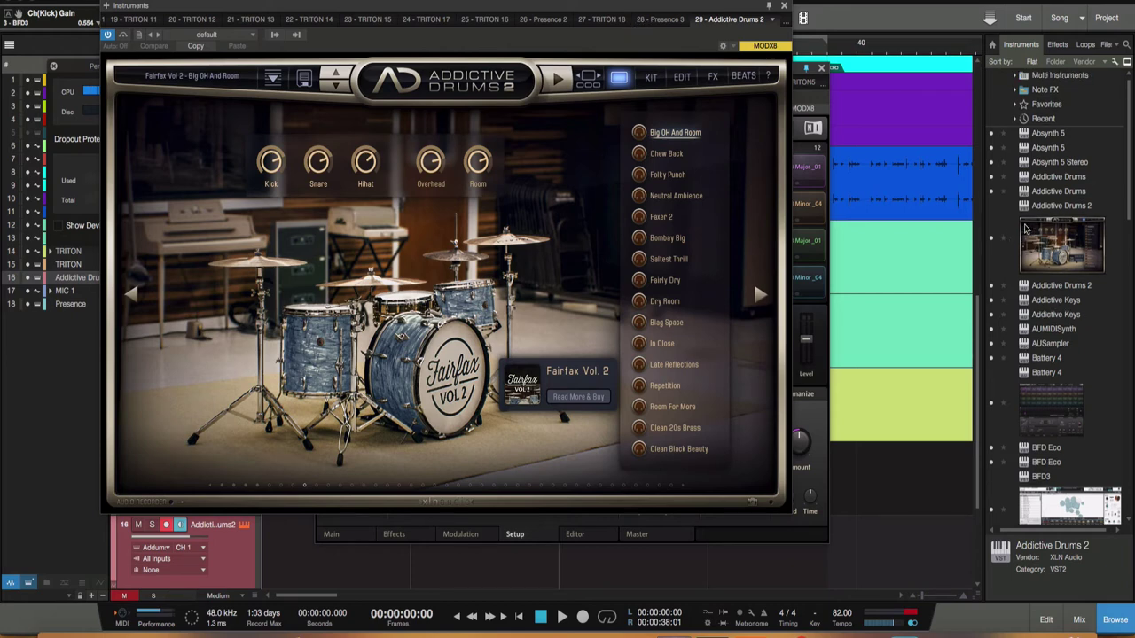
pyautogui.scroll(-4, 1026, 229)
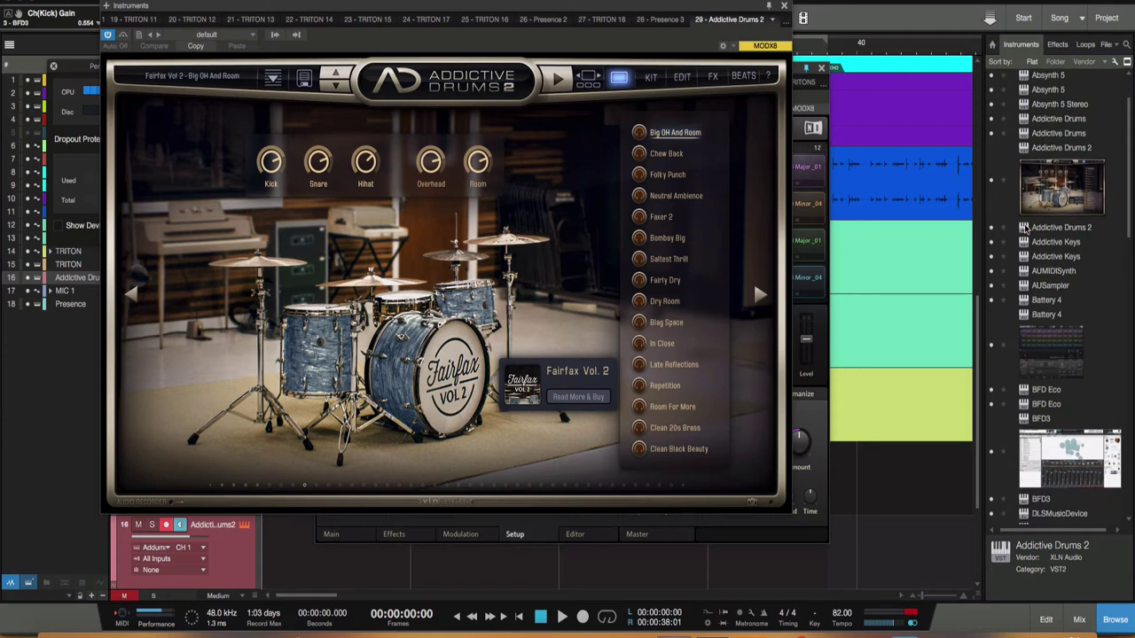
# Step: Add a Kontakt 5 instrument track below the Presence track at the end of the song
pyautogui.scroll(-9, 1026, 229)
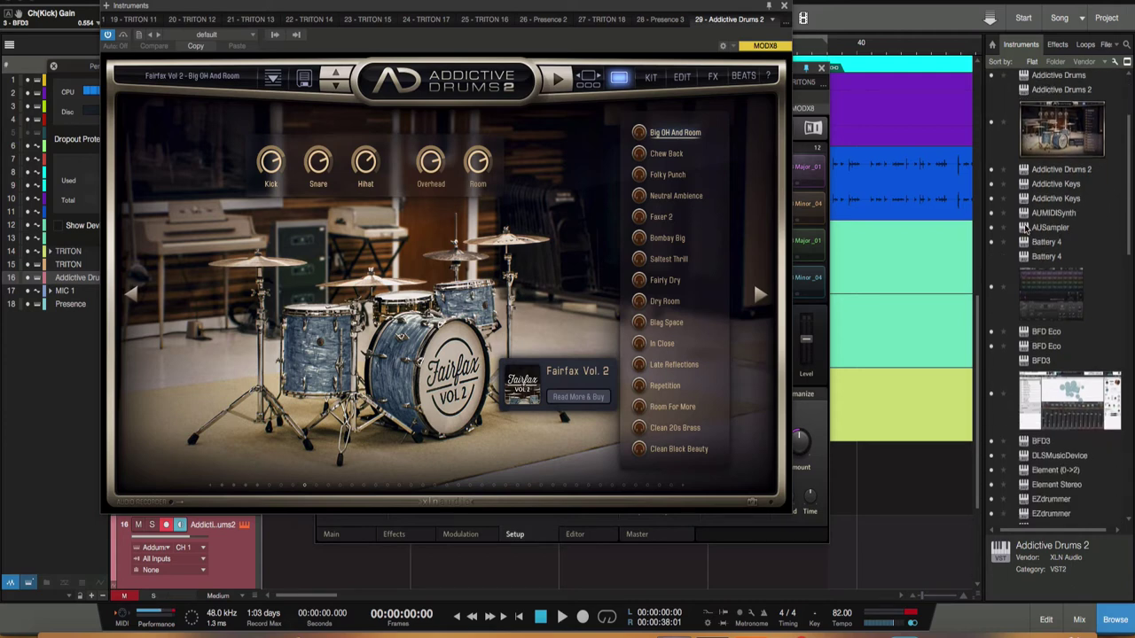
pyautogui.scroll(-6, 1026, 230)
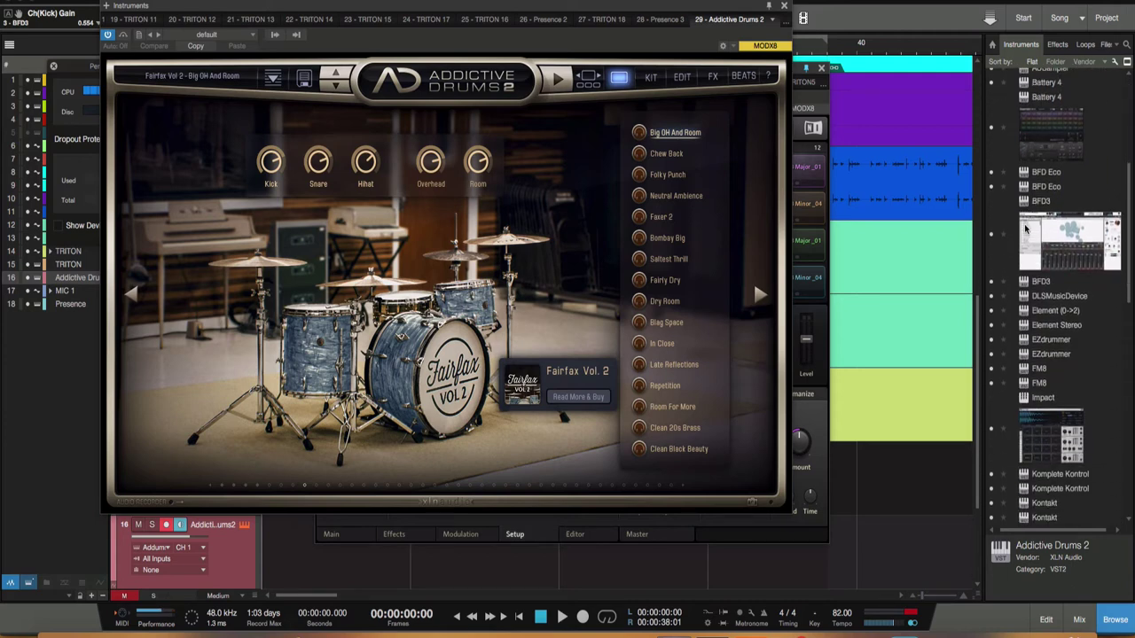
pyautogui.scroll(-20, 1026, 230)
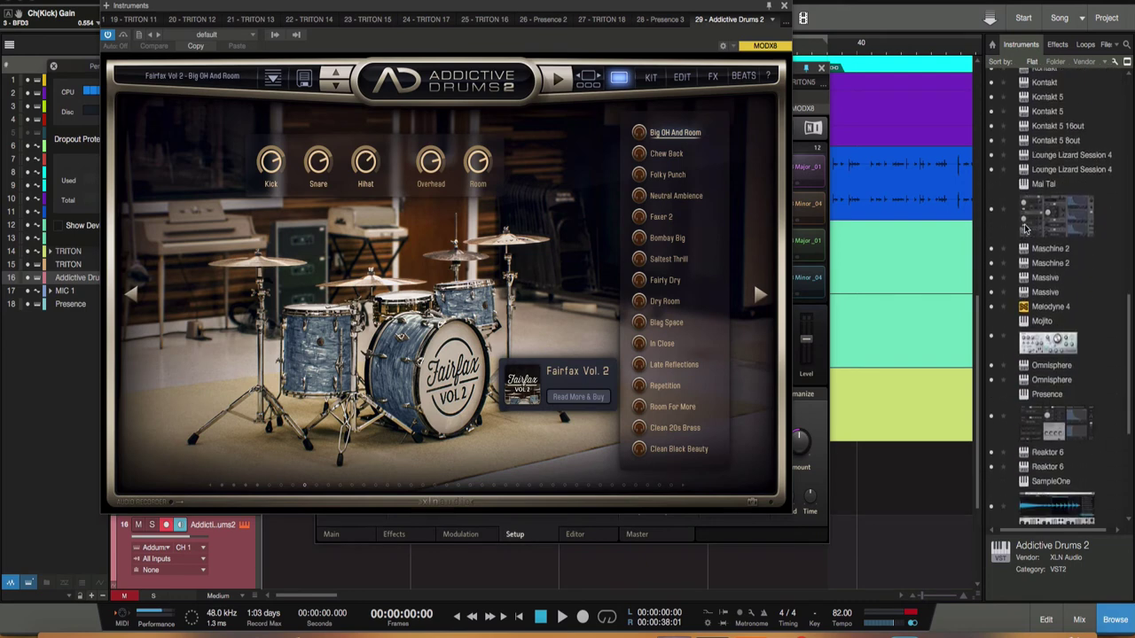
pyautogui.scroll(-2, 1026, 228)
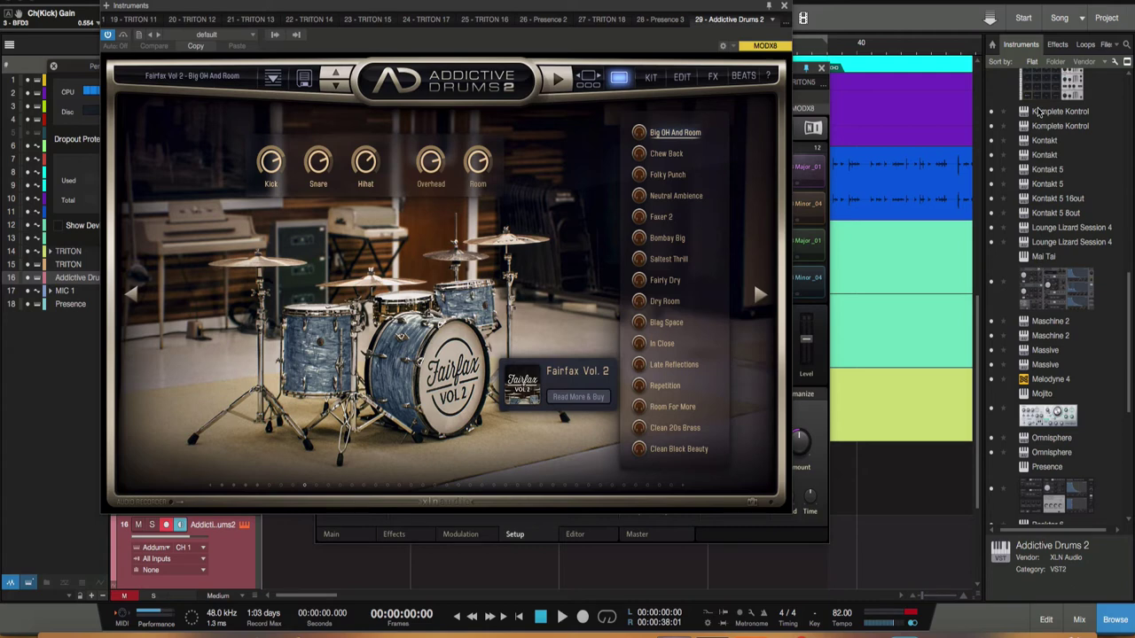
pyautogui.click(1050, 187)
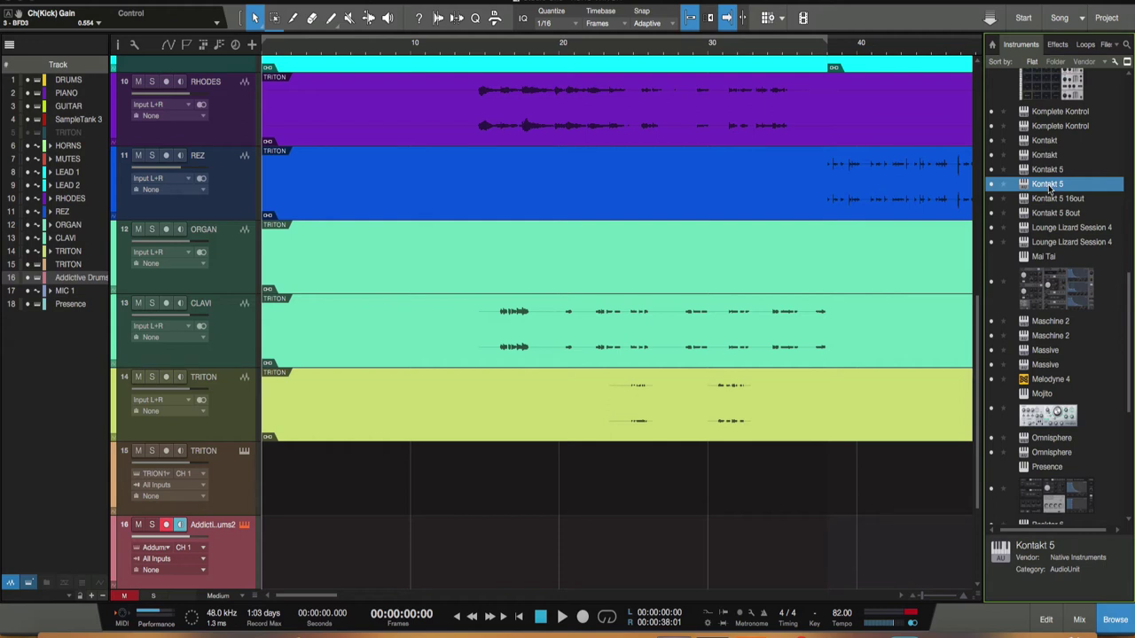
pyautogui.scroll(-5, 898, 251)
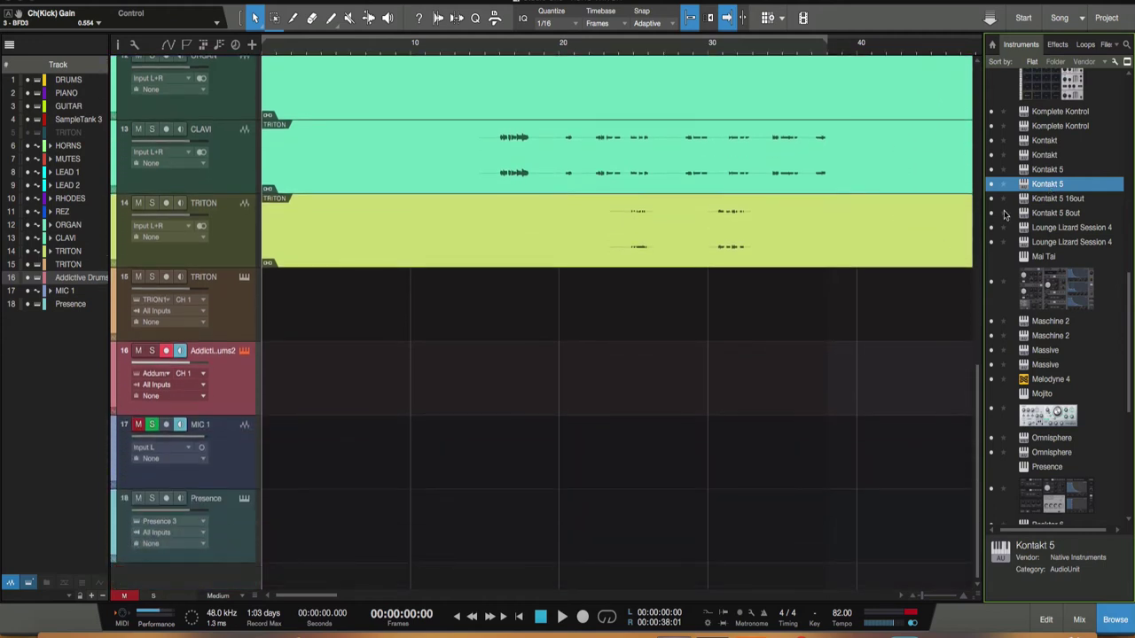
pyautogui.moveTo(1042, 186); pyautogui.dragTo(345, 570)
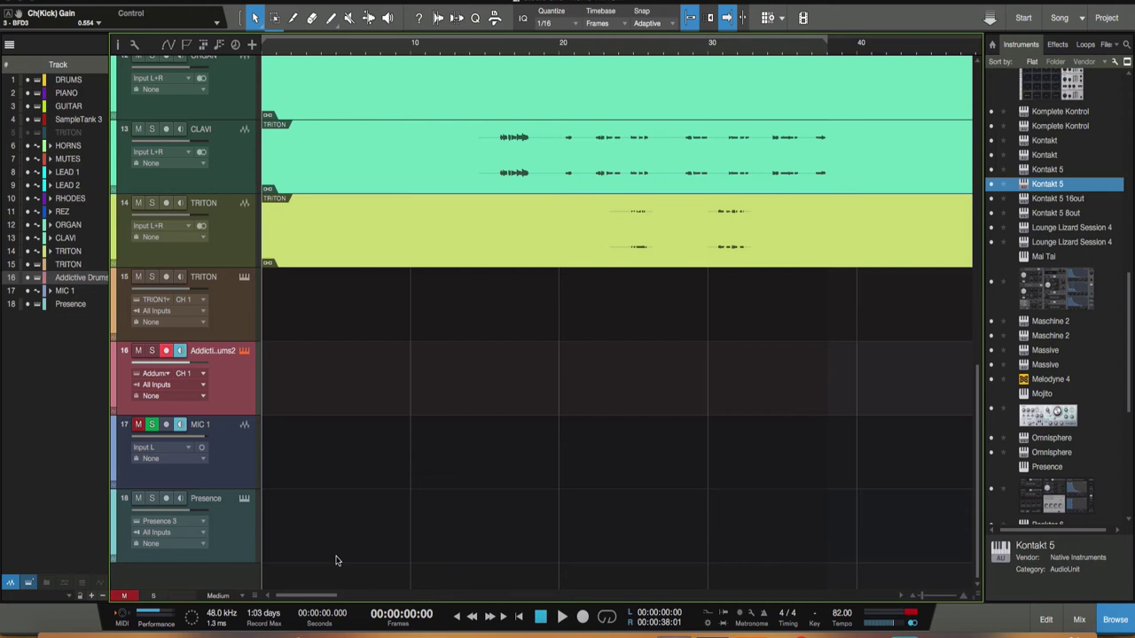
pyautogui.doubleClick(1061, 218)
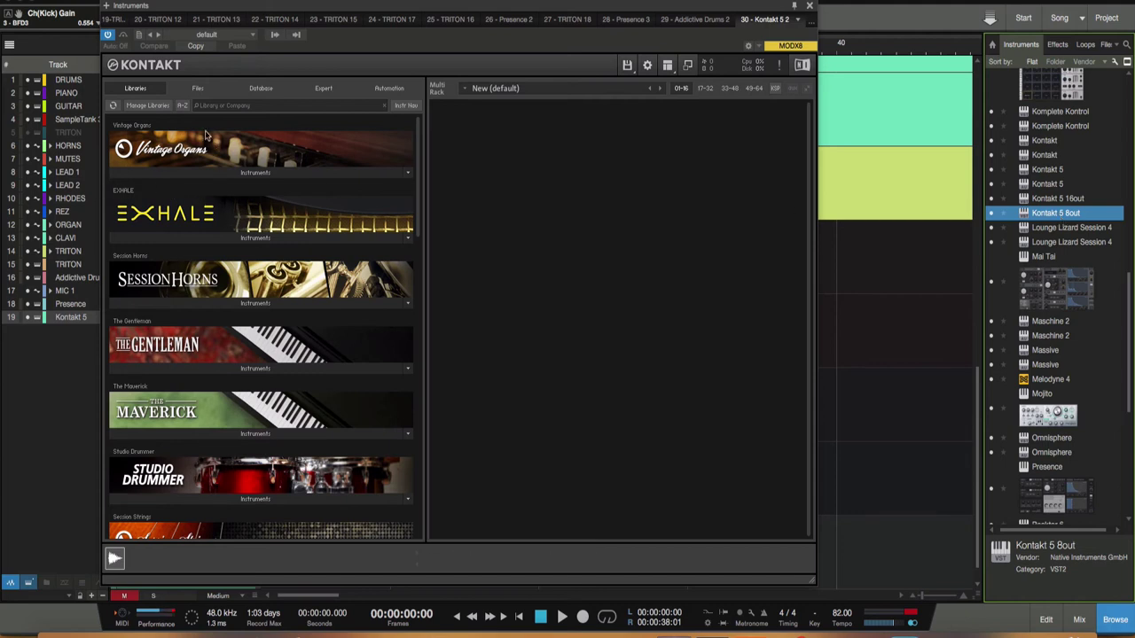
# Step: Load the Gritty Bubble - PreAxe instrument from the Vintage Organs library into Kontakt
pyautogui.click(250, 172)
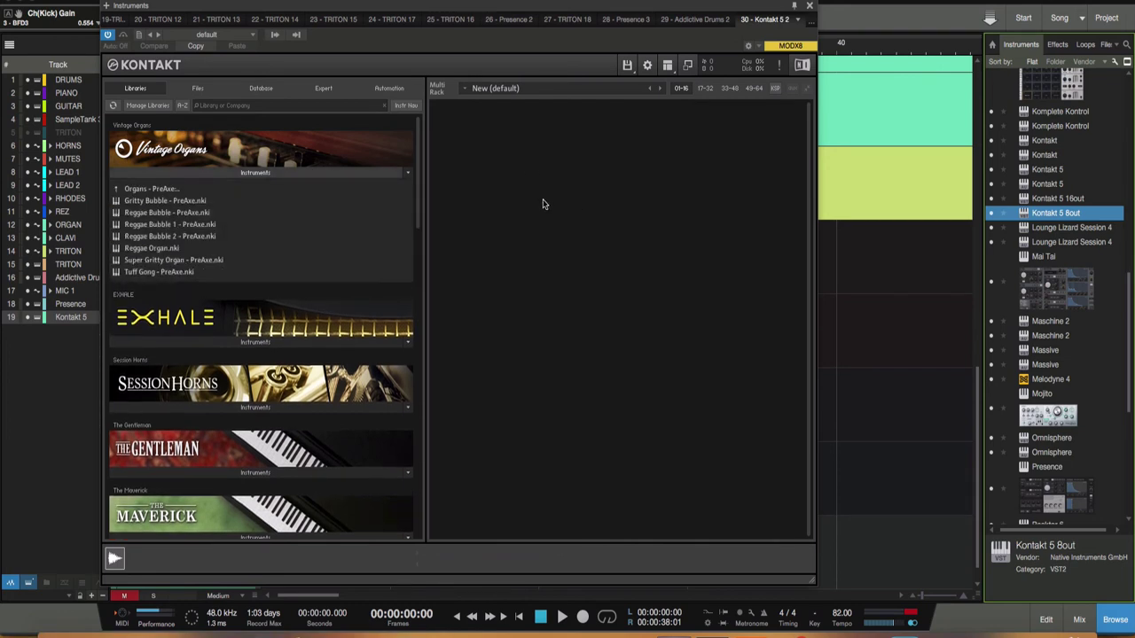
pyautogui.click(173, 201)
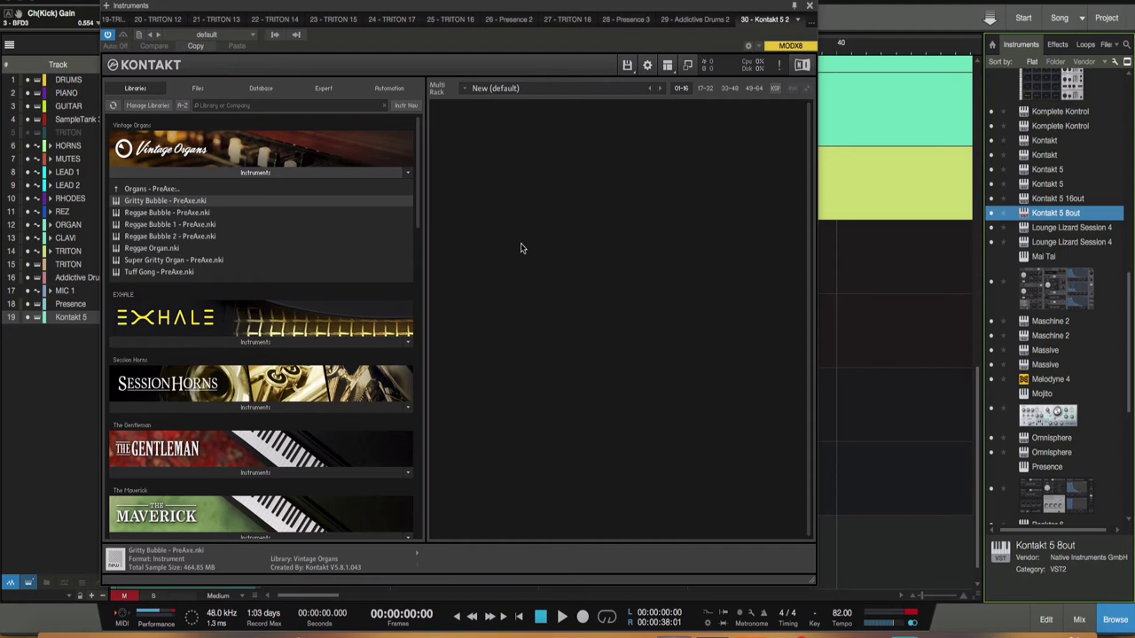
pyautogui.doubleClick(165, 205)
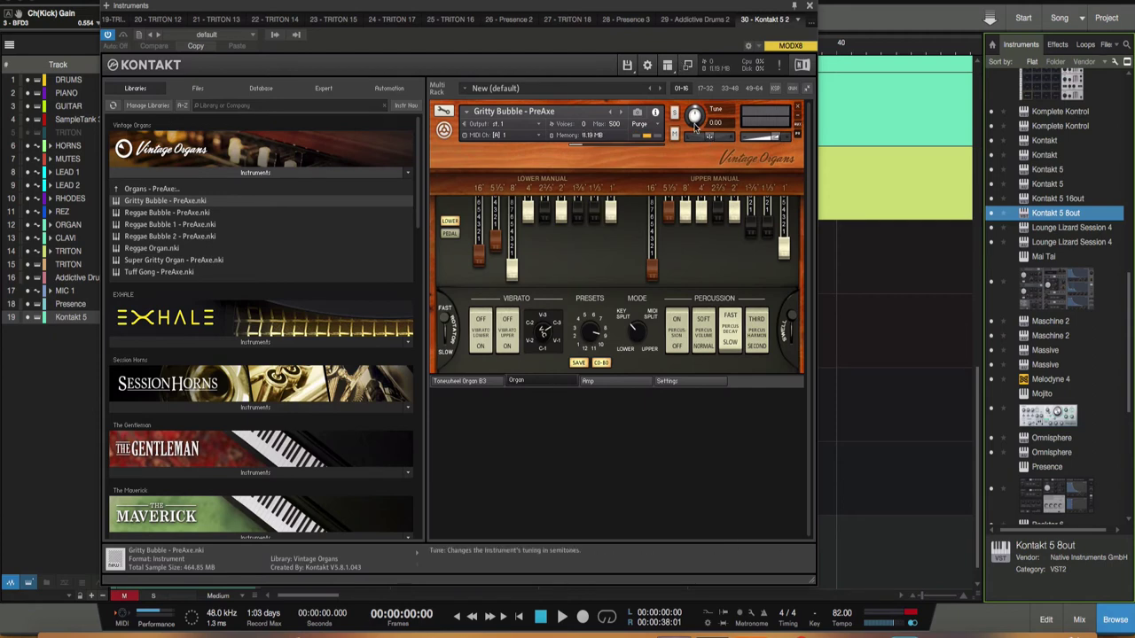
# Step: Look through the organ's Settings and Amp pages, then update Kontakt 5's plug-in thumbnail with the Tonewheel Organ B3 page displayed
pyautogui.click(679, 383)
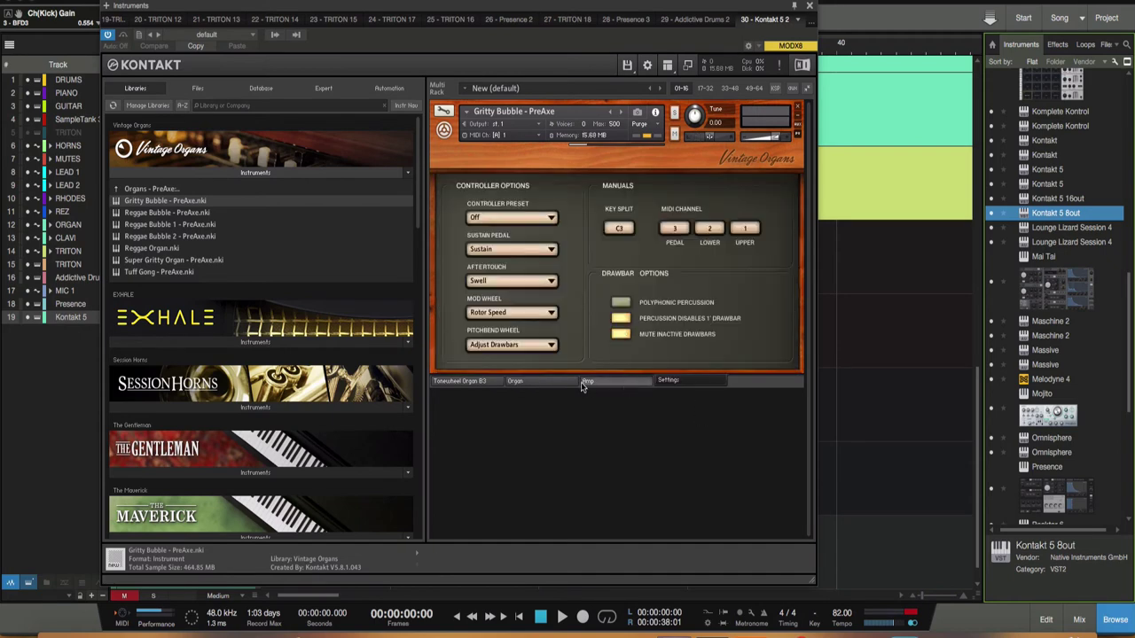
pyautogui.click(582, 382)
pyautogui.click(490, 382)
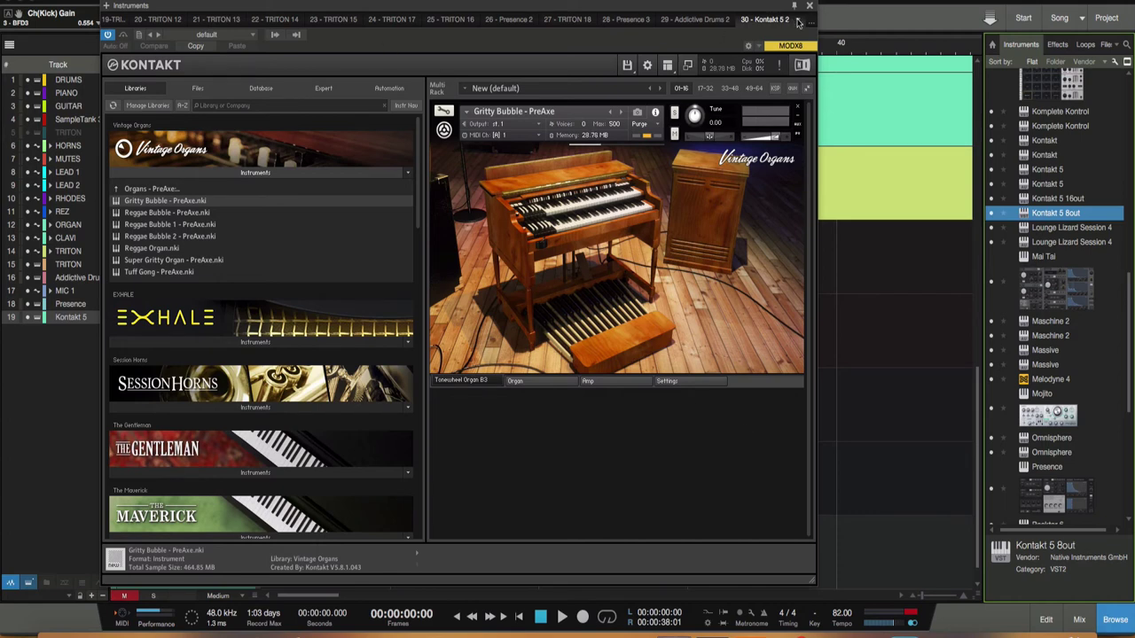
pyautogui.click(798, 20)
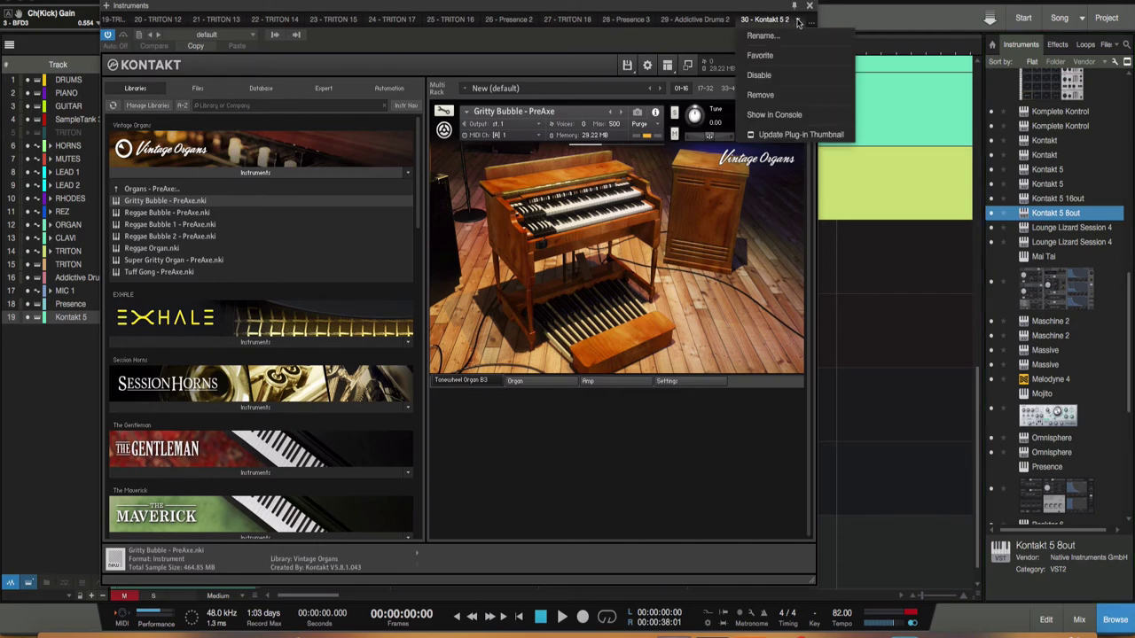
pyautogui.click(799, 135)
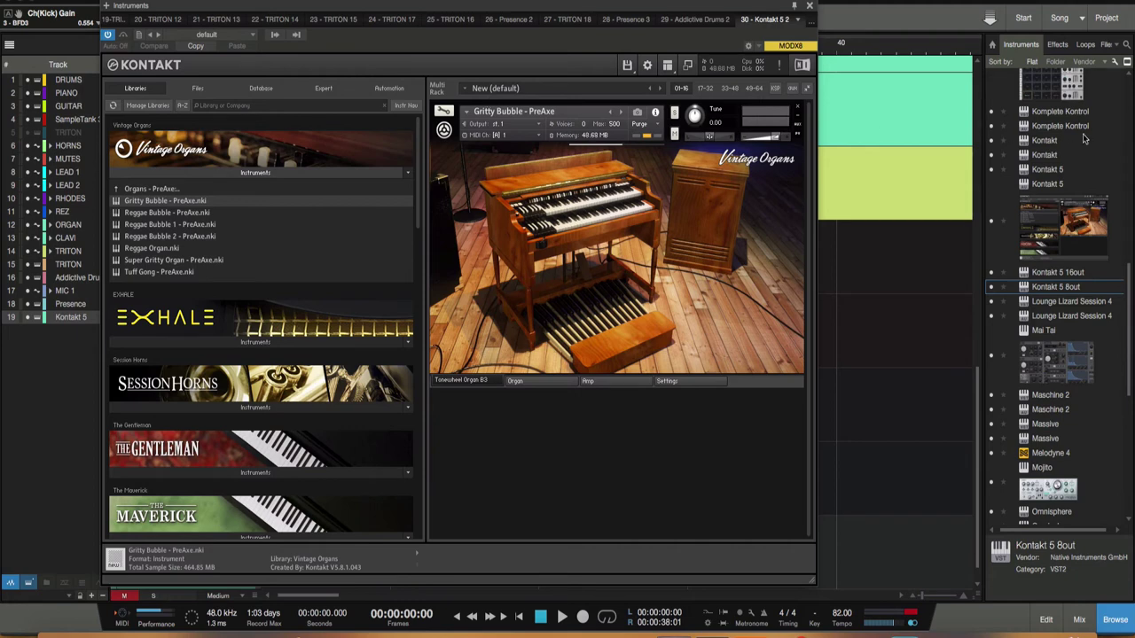
# Step: Switch the instrument list's thumbnails off and on again and leave the plug-in management view
pyautogui.click(1127, 62)
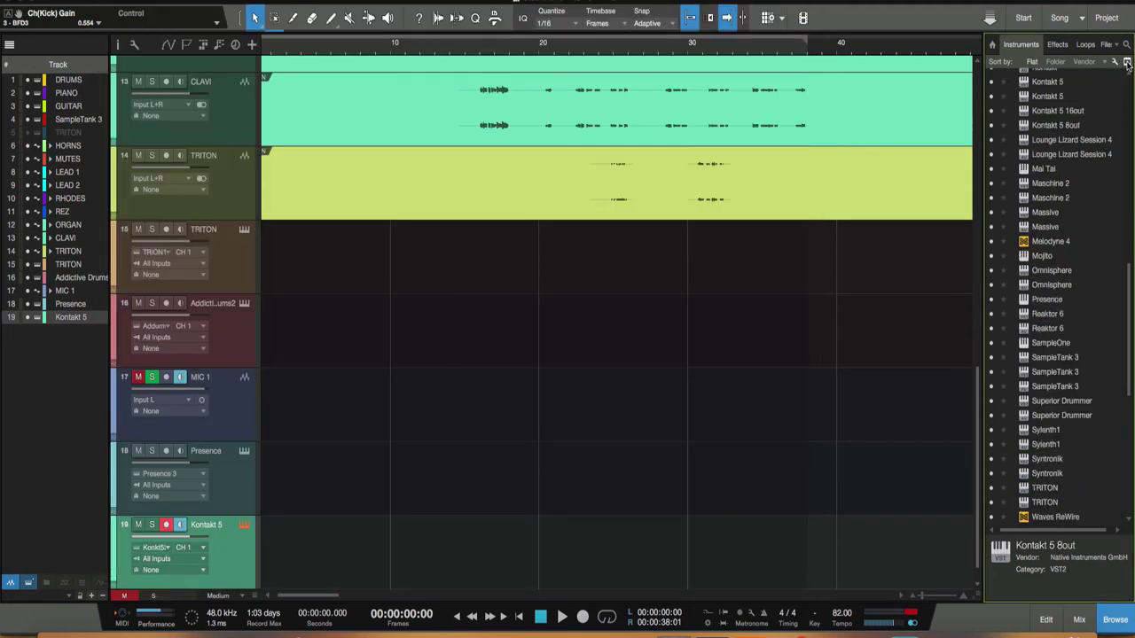
pyautogui.click(1127, 62)
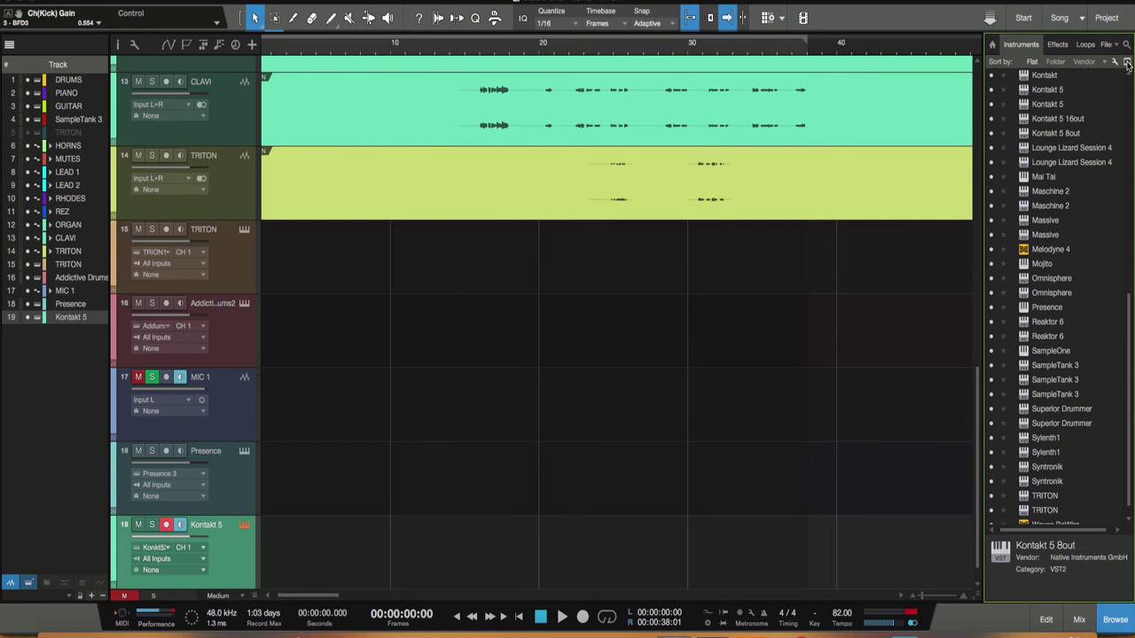
pyautogui.click(1115, 63)
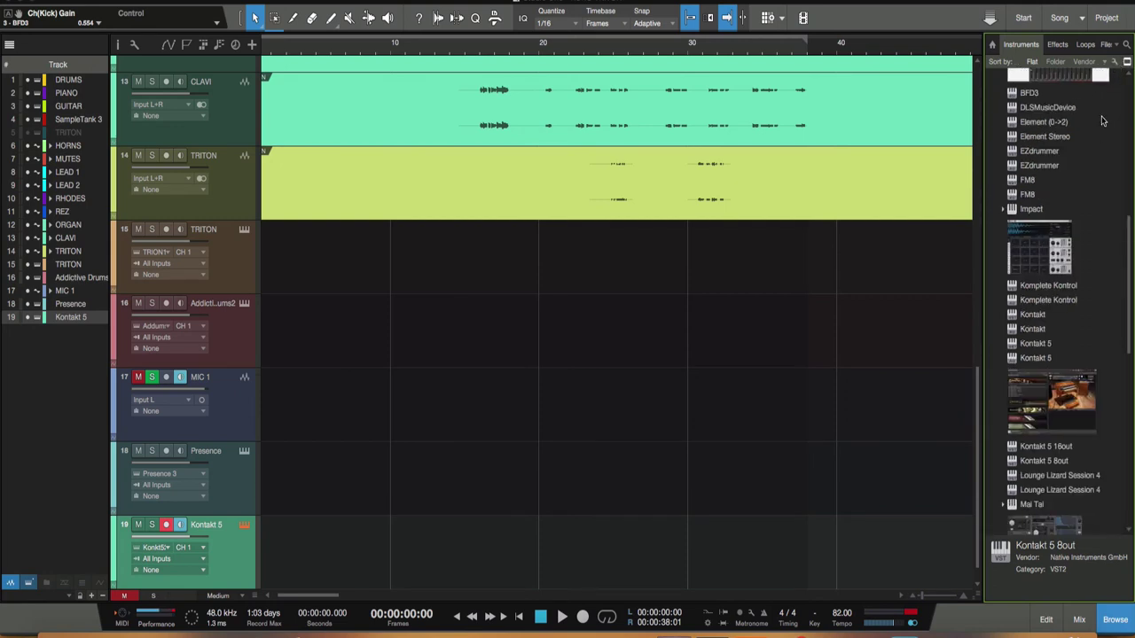
# Step: Look through the instrument list and its thumbnails, expanding and collapsing the Battery 4 and Addictive Drums 2 entries
pyautogui.scroll(6, 1102, 120)
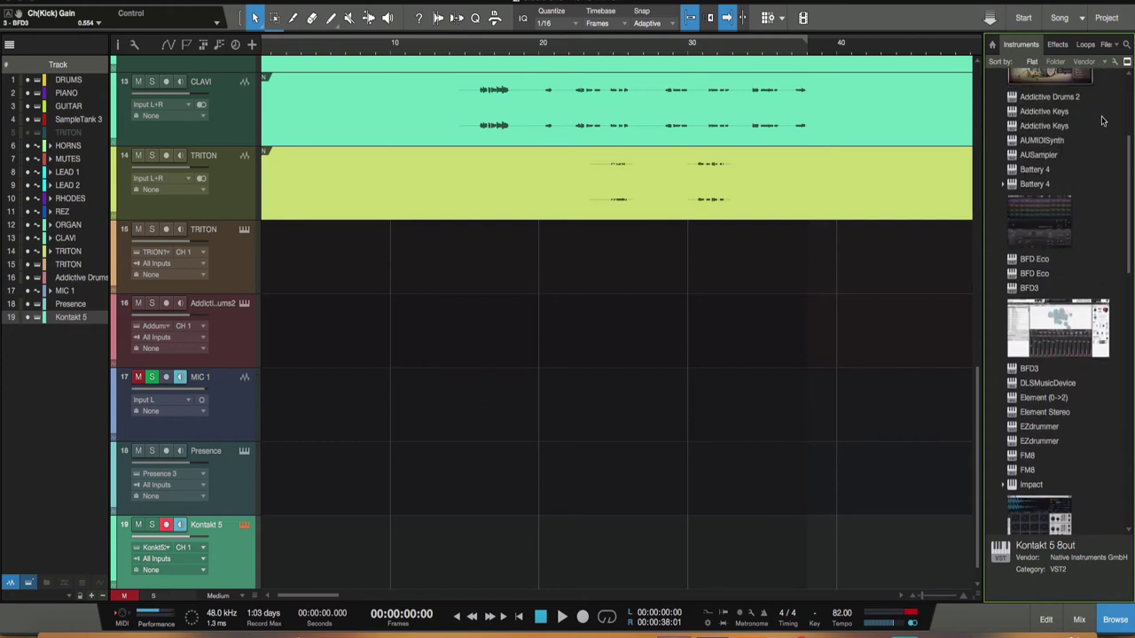
pyautogui.click(1003, 184)
pyautogui.click(1003, 185)
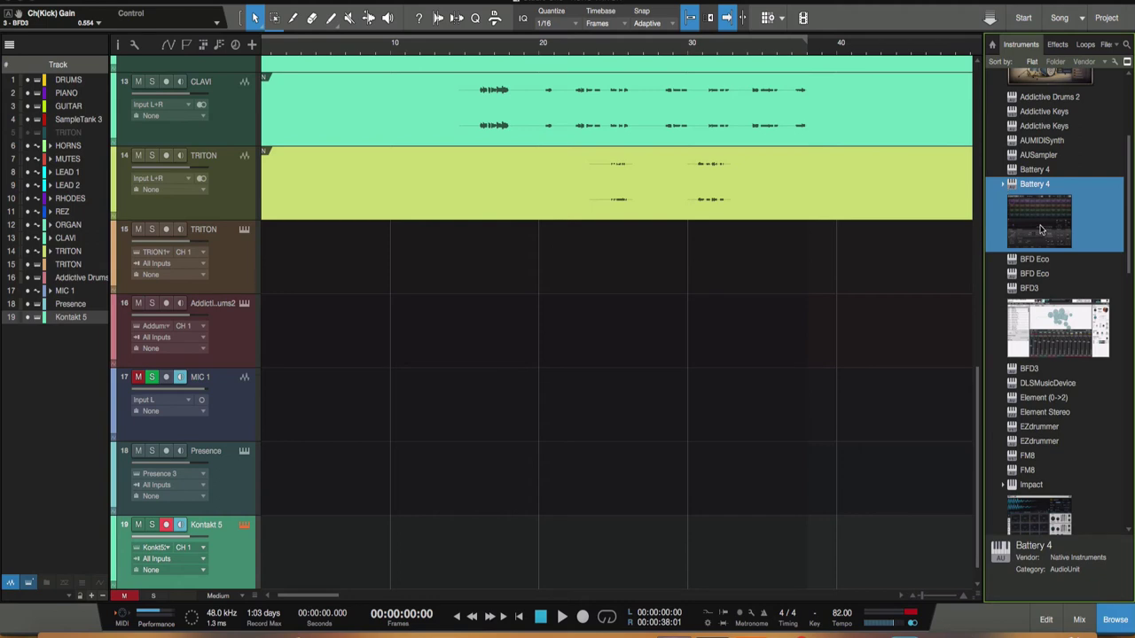
pyautogui.scroll(5, 1036, 282)
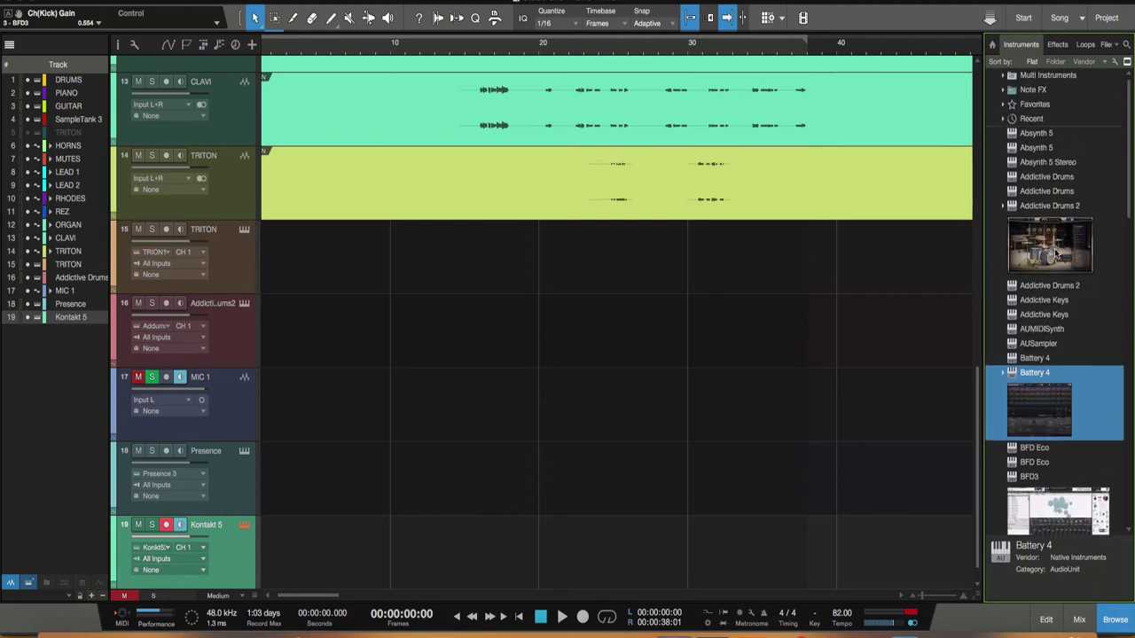
pyautogui.click(1005, 210)
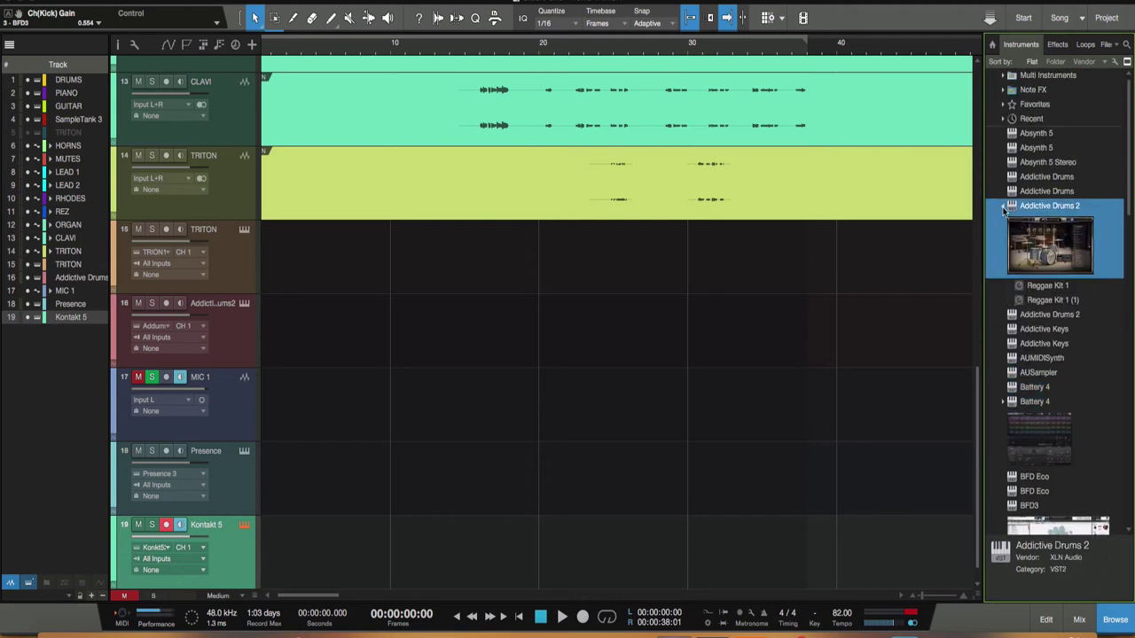
pyautogui.click(1005, 209)
pyautogui.scroll(-15, 1087, 320)
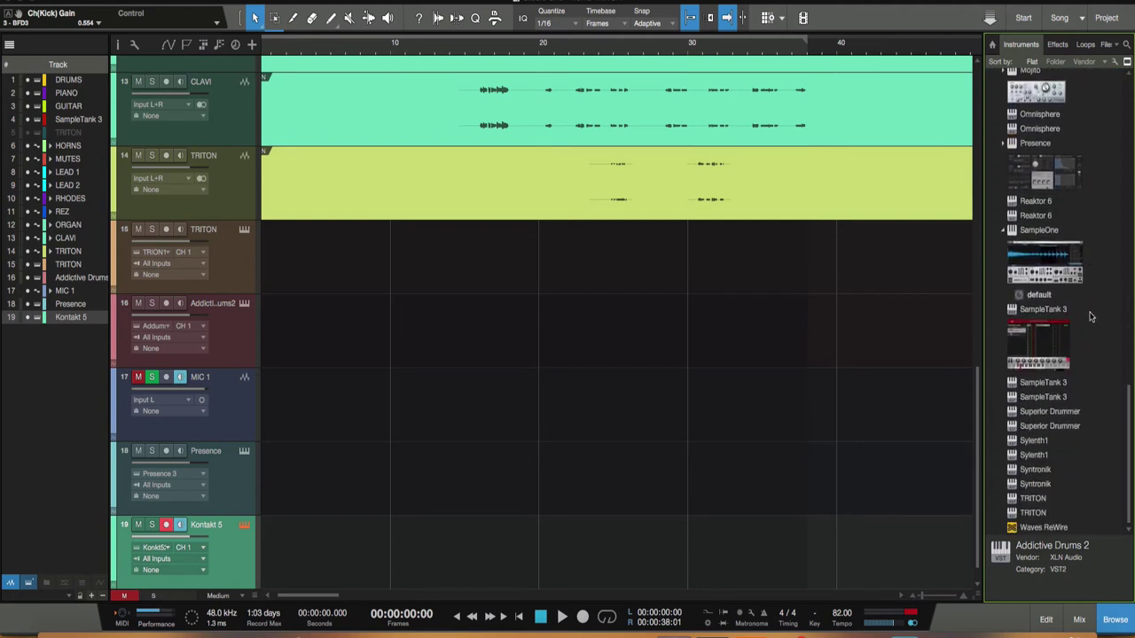
pyautogui.scroll(15, 1091, 317)
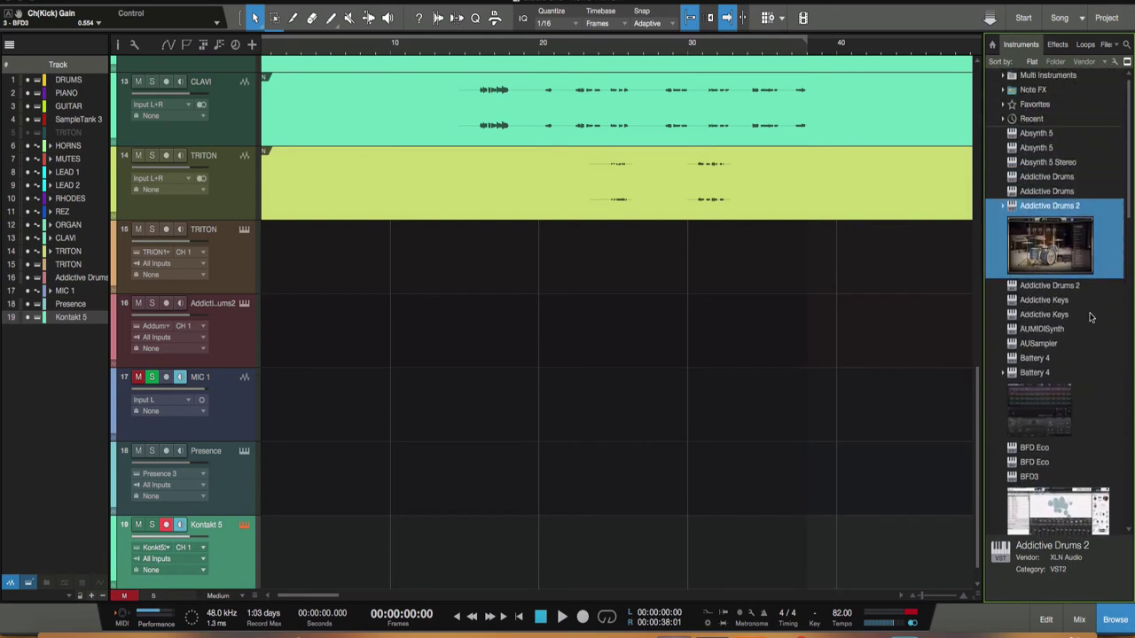
pyautogui.scroll(-10, 1091, 318)
pyautogui.scroll(10, 1091, 317)
pyautogui.scroll(-2, 1091, 318)
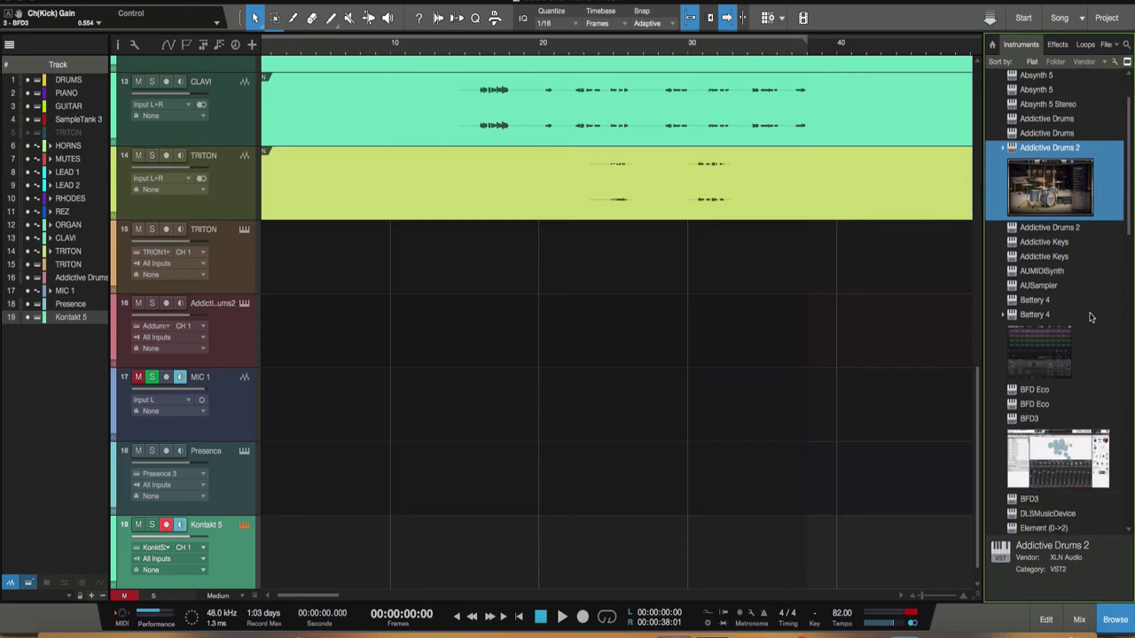
# Step: Add an FM8 instrument track below the Kontakt 5 track
pyautogui.scroll(-8, 1091, 317)
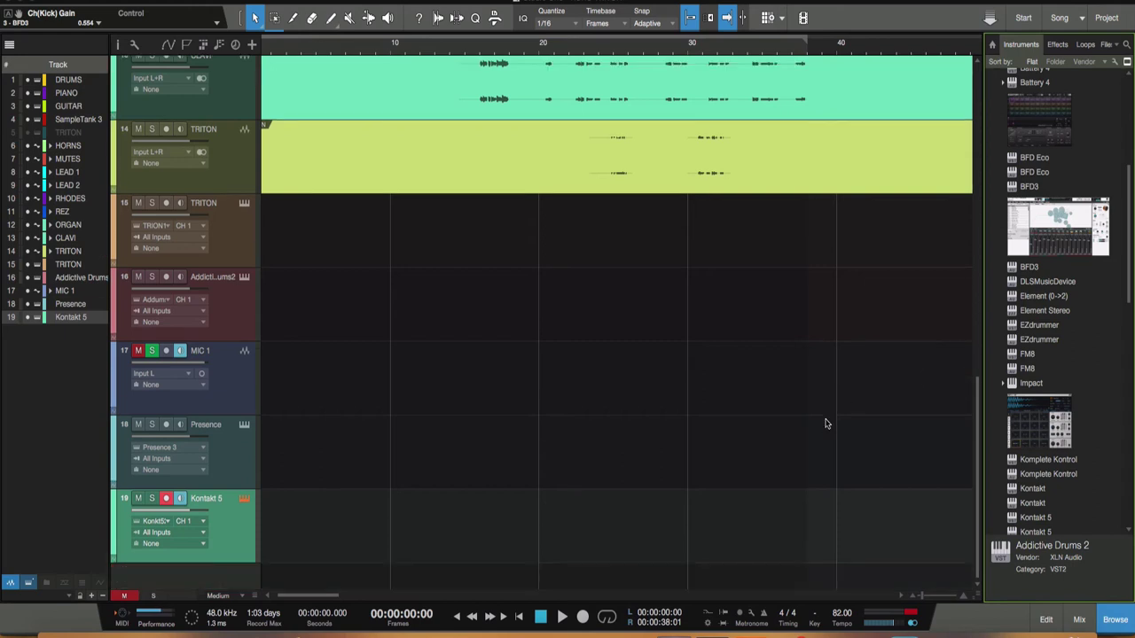
pyautogui.click(1029, 355)
pyautogui.moveTo(729, 534); pyautogui.dragTo(465, 582)
pyautogui.scroll(-1, 752, 445)
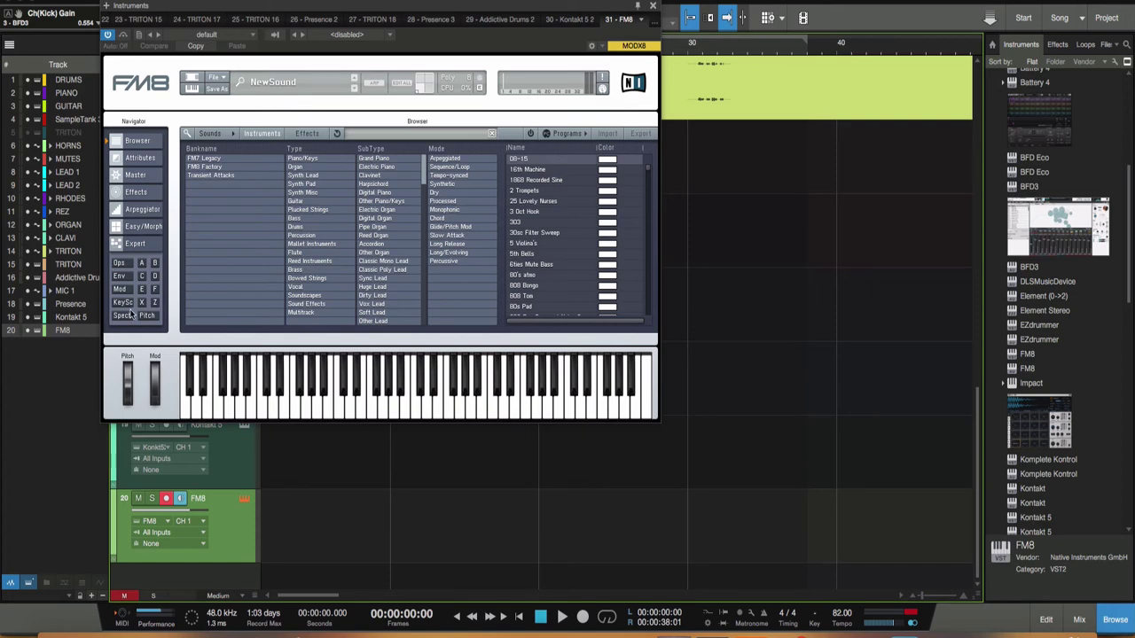
# Step: View FM8's pages from Attributes through Effects, Arpeggiator and Easy/Morph to Expert, and return to the Master page
pyautogui.click(138, 159)
pyautogui.click(135, 175)
pyautogui.click(137, 192)
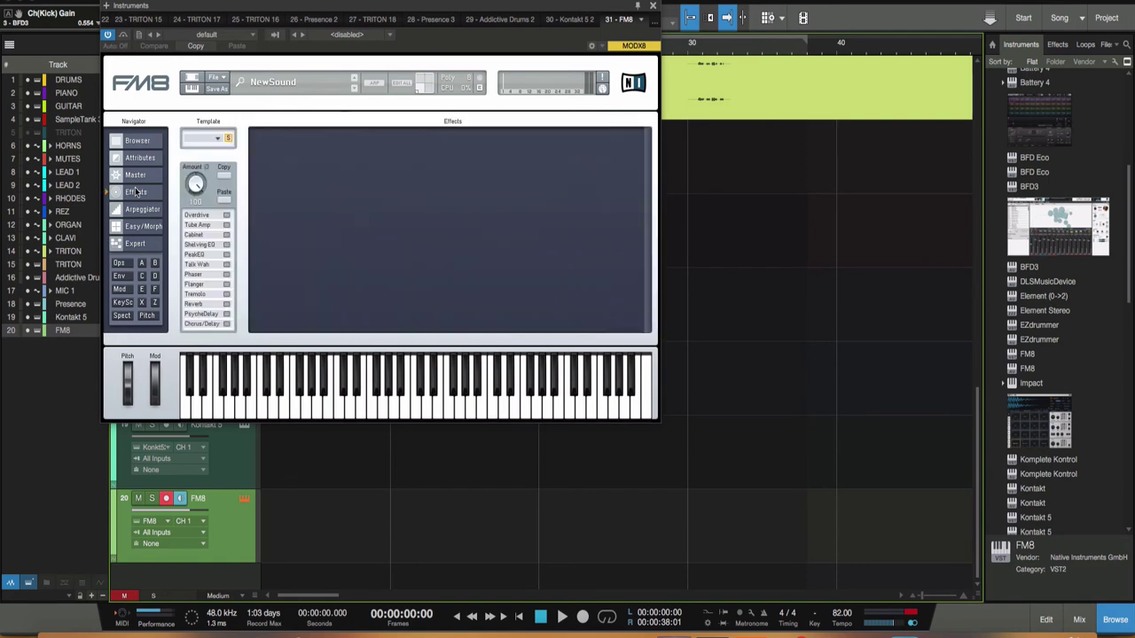
pyautogui.click(143, 209)
pyautogui.click(145, 227)
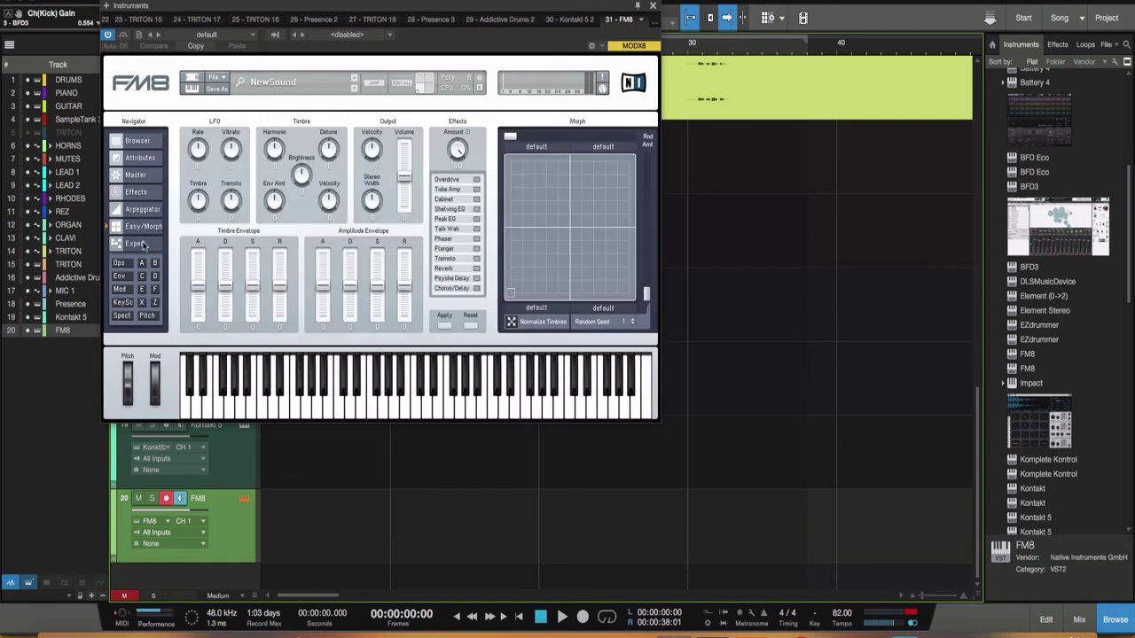
pyautogui.click(142, 245)
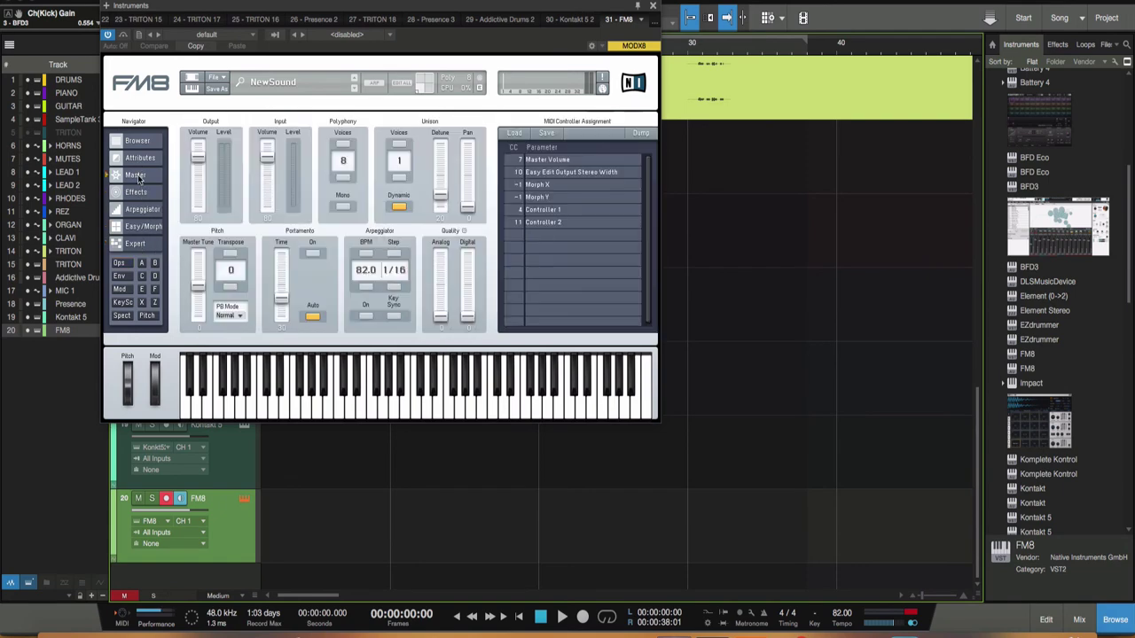
pyautogui.click(137, 175)
pyautogui.click(142, 158)
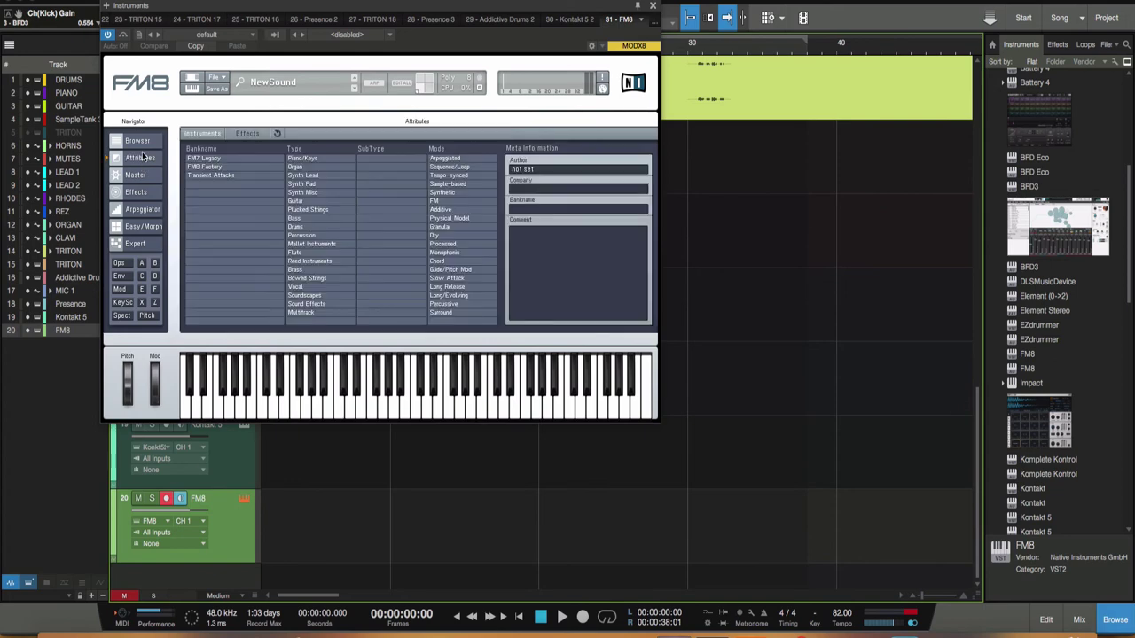
pyautogui.click(138, 178)
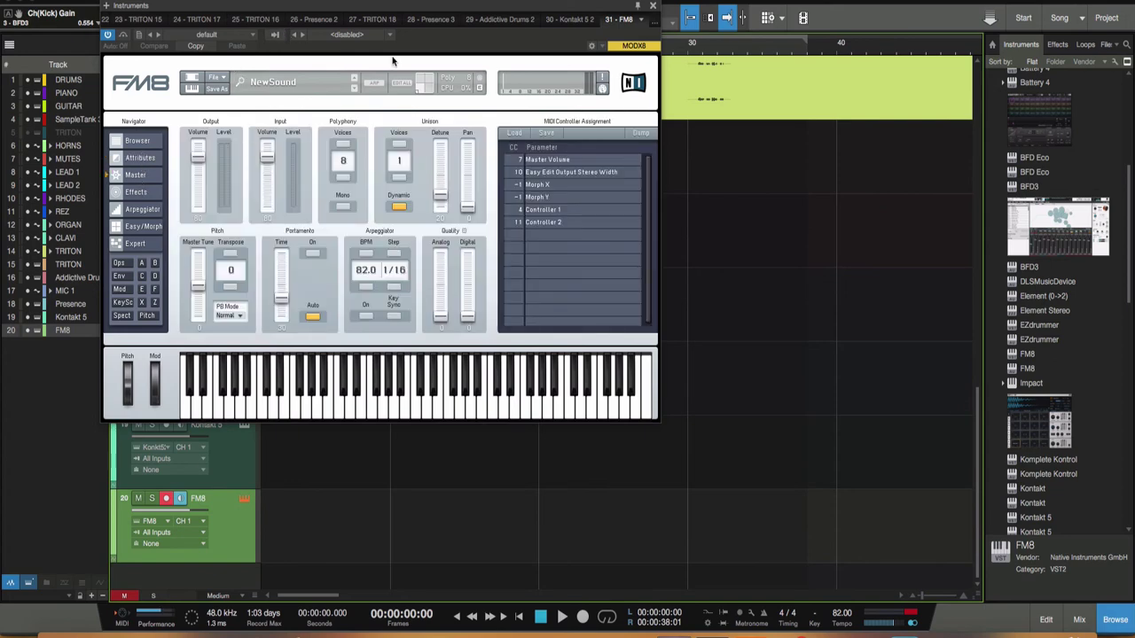
# Step: Update the FM8 plug-in thumbnail with the Master page displayed
pyautogui.click(643, 20)
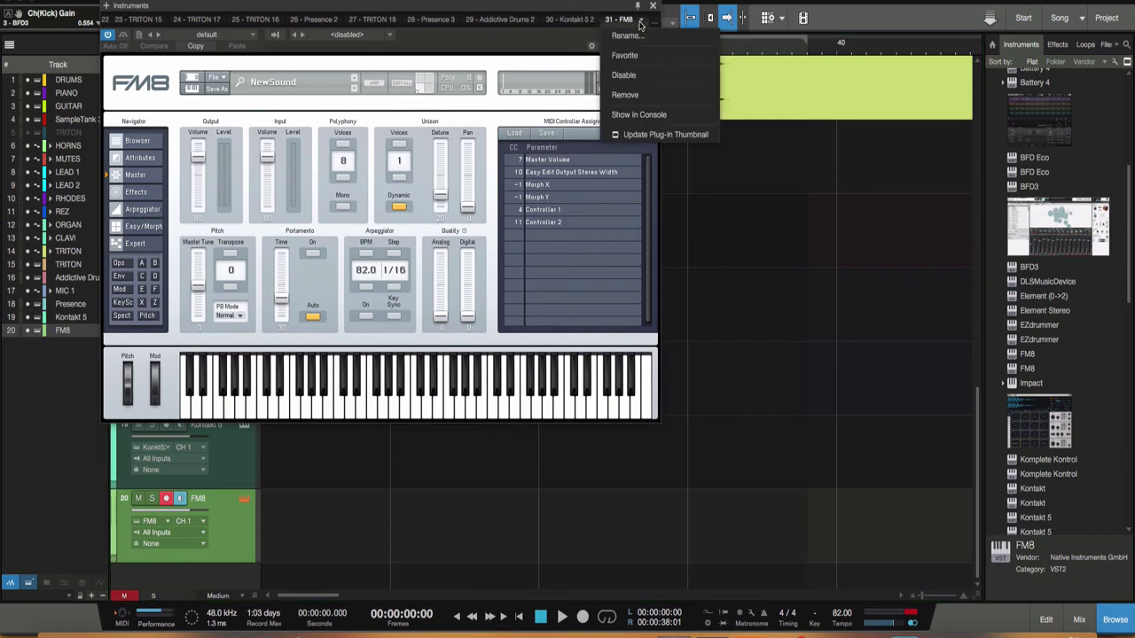
pyautogui.click(650, 131)
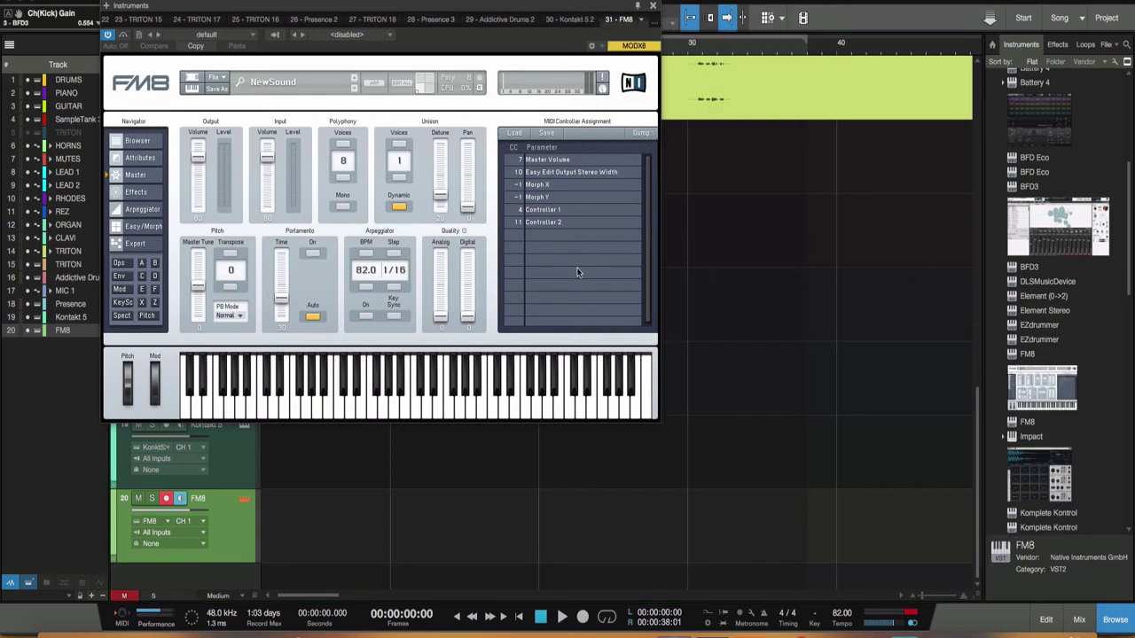
pyautogui.scroll(1, 797, 379)
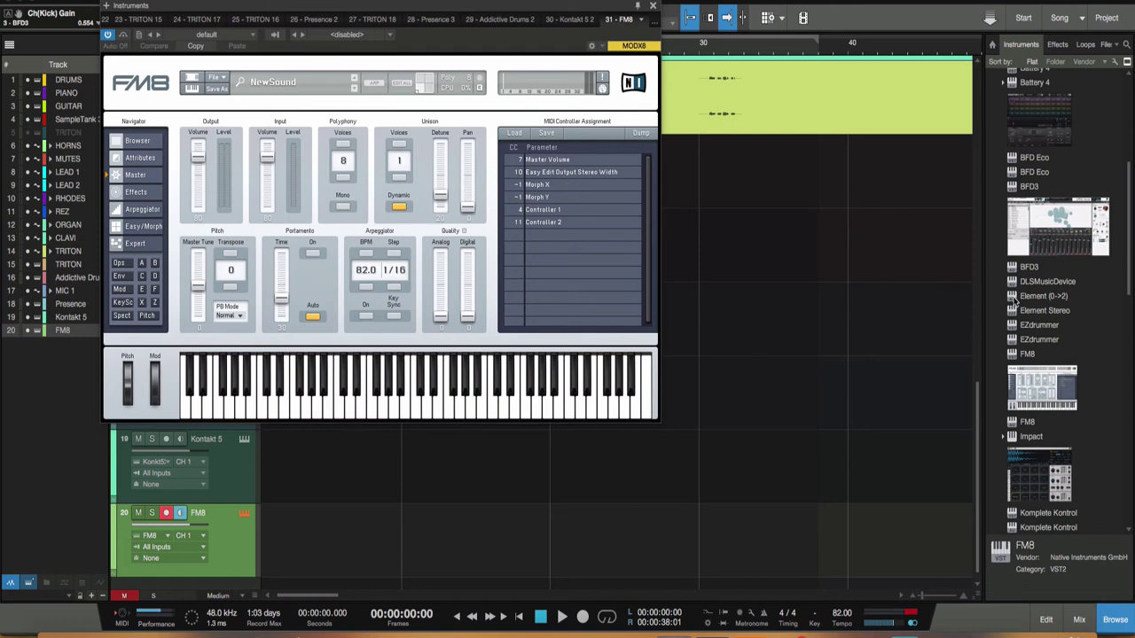
# Step: Add an Omnisphere instrument track below the FM8 track
pyautogui.scroll(-3, 1055, 328)
pyautogui.scroll(-4, 1055, 328)
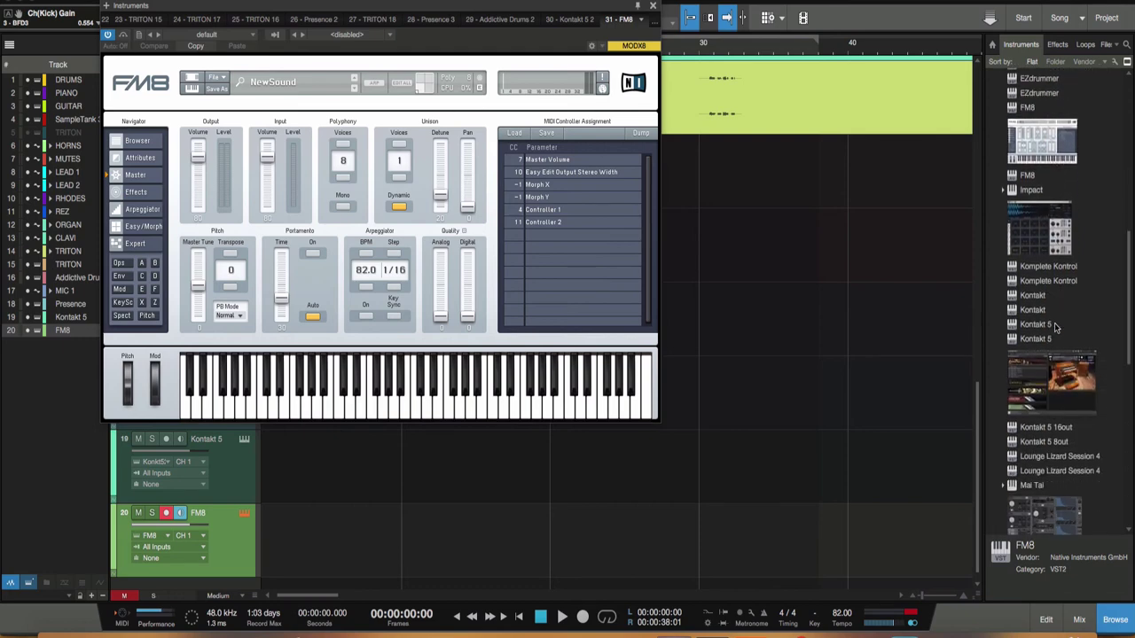
pyautogui.scroll(-2, 1056, 328)
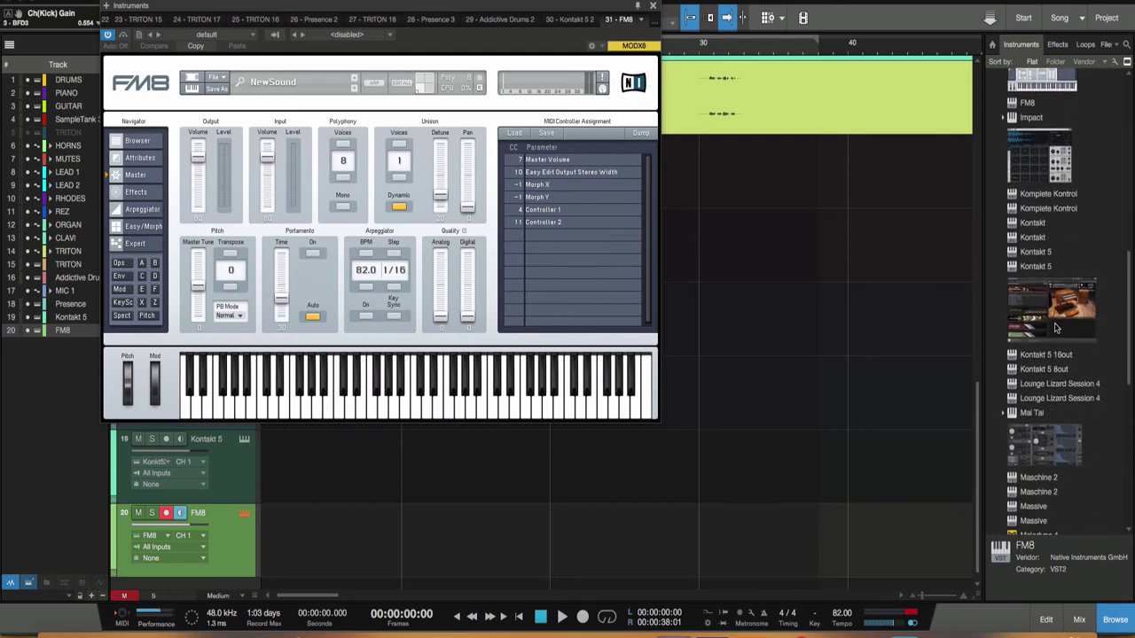
pyautogui.scroll(-10, 1055, 328)
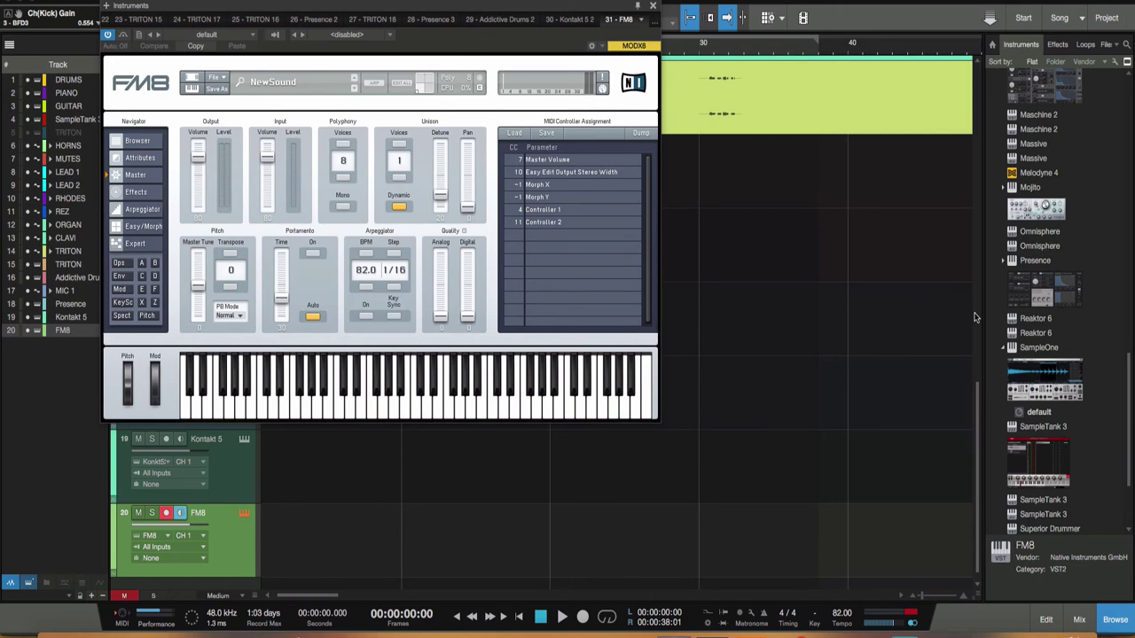
pyautogui.scroll(1, 1044, 251)
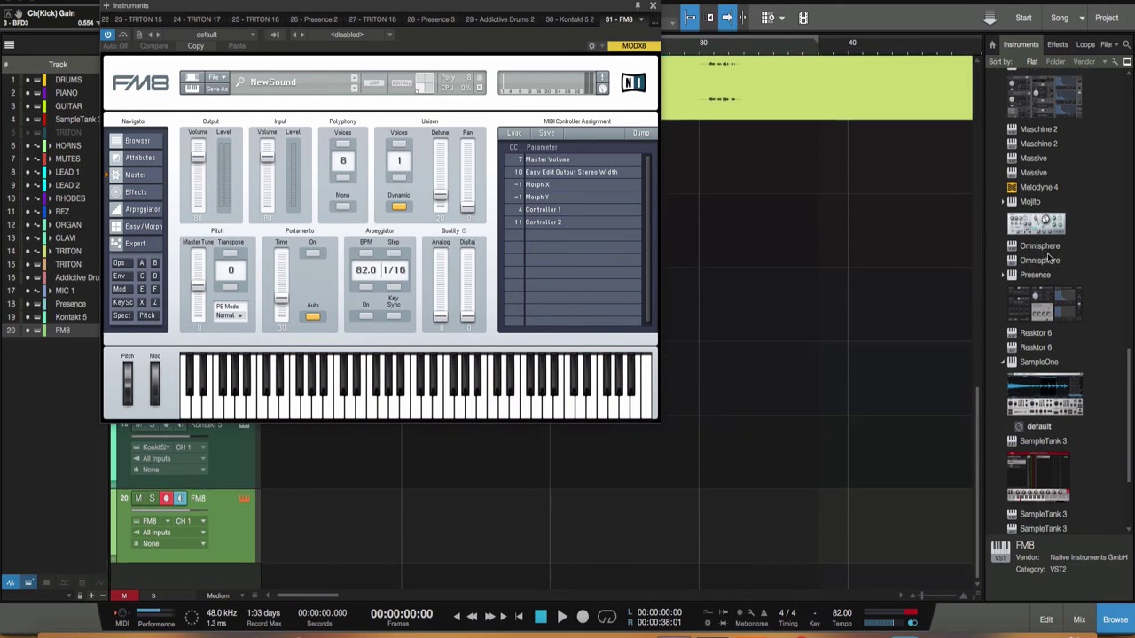
pyautogui.click(1039, 249)
pyautogui.moveTo(721, 473); pyautogui.dragTo(376, 581)
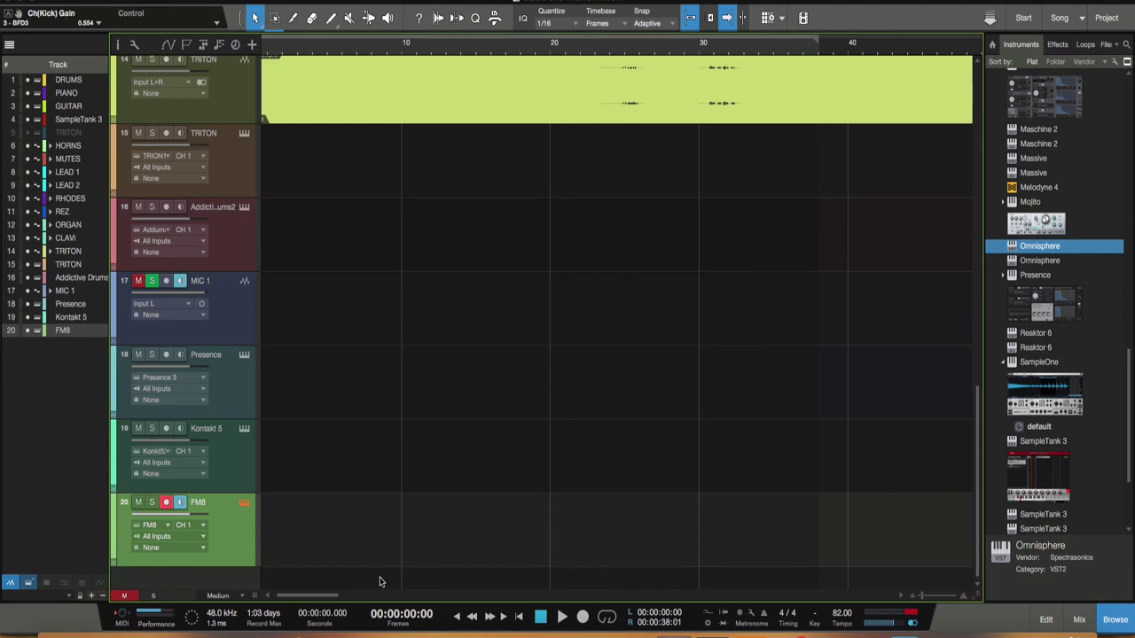
pyautogui.moveTo(380, 582); pyautogui.dragTo(380, 582)
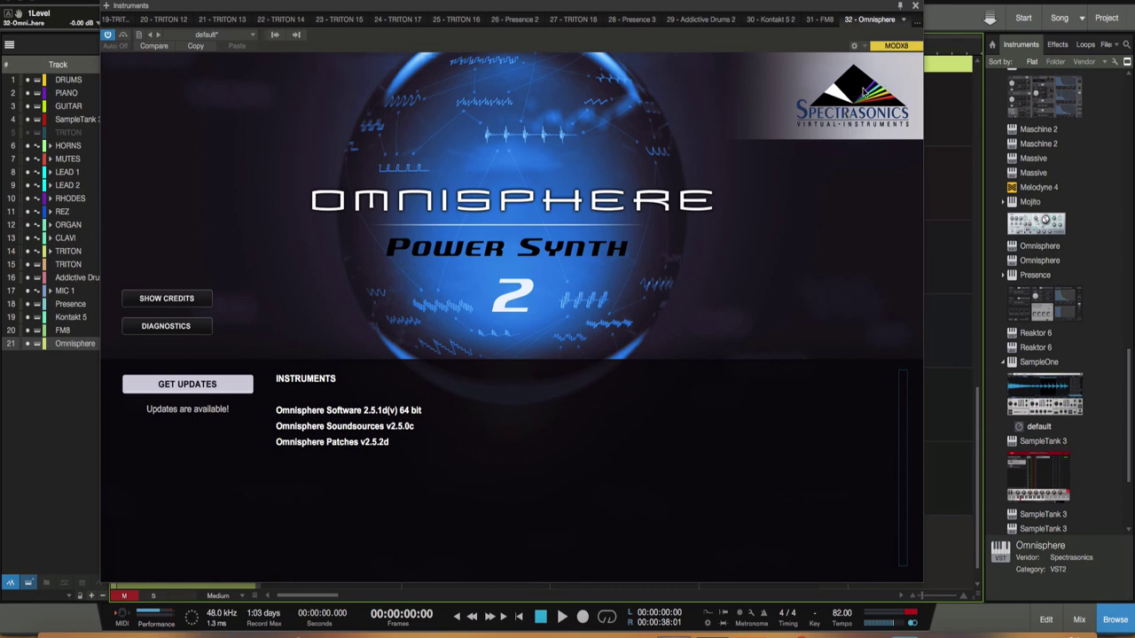
# Step: Dismiss Omnisphere's splash screen and load the Blowing Marimbula patch from the Ethnic World category
pyautogui.click(862, 91)
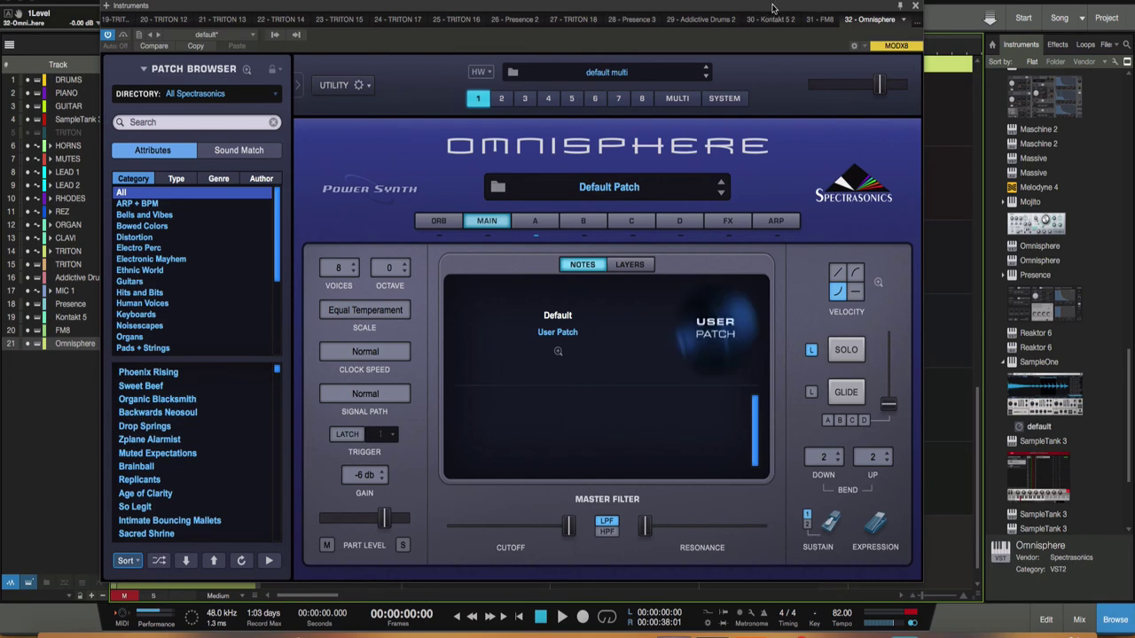
pyautogui.moveTo(707, 15); pyautogui.dragTo(651, 24)
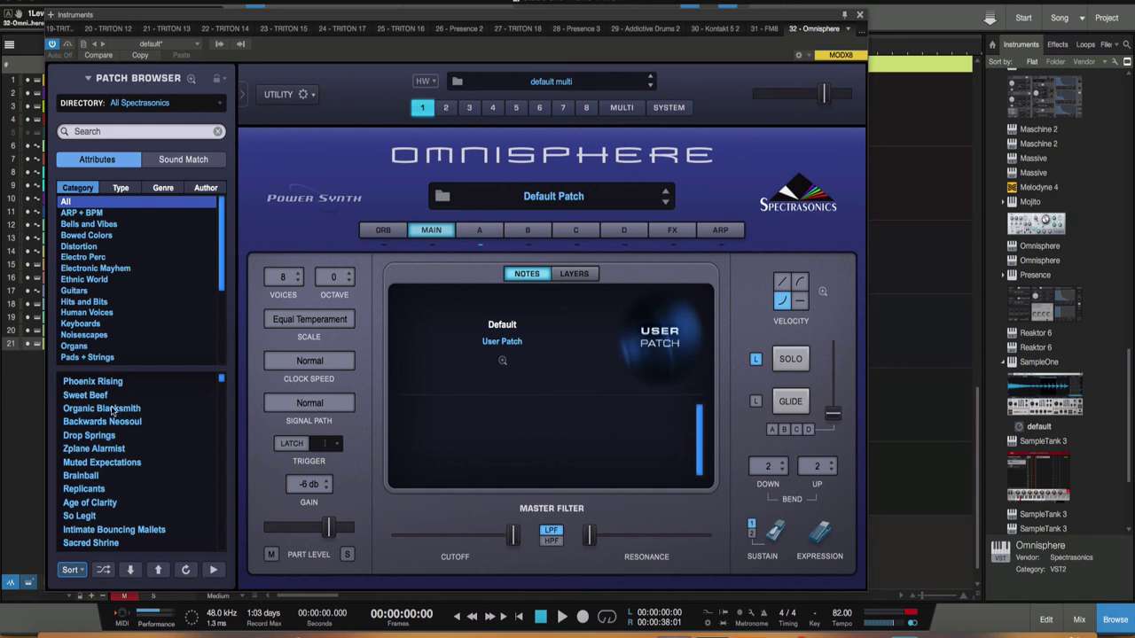
pyautogui.click(90, 281)
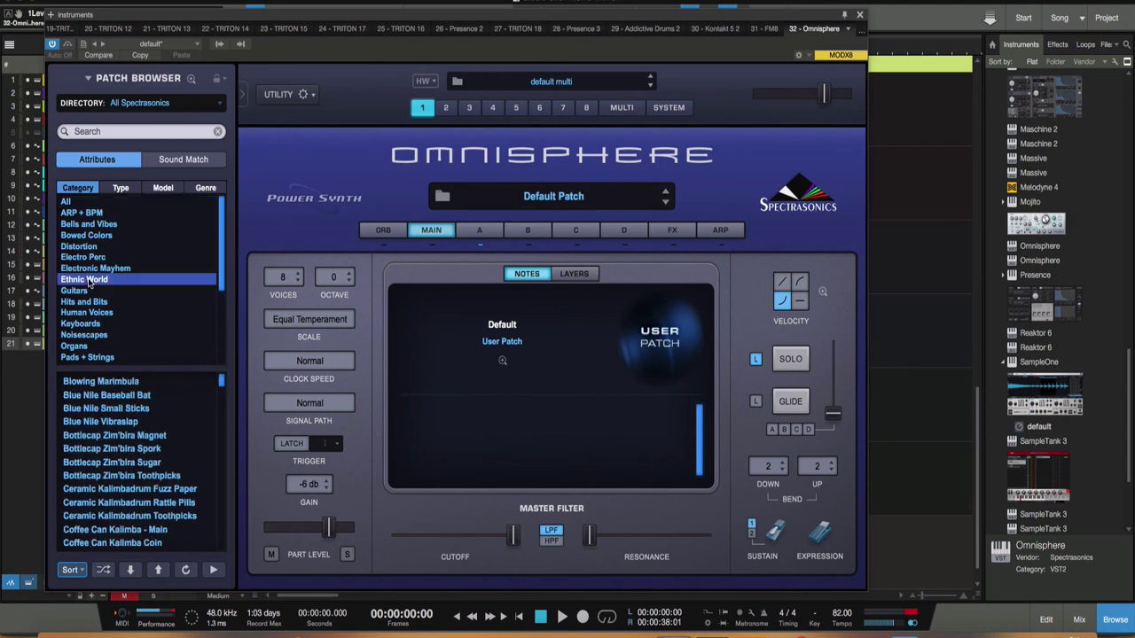
pyautogui.click(112, 383)
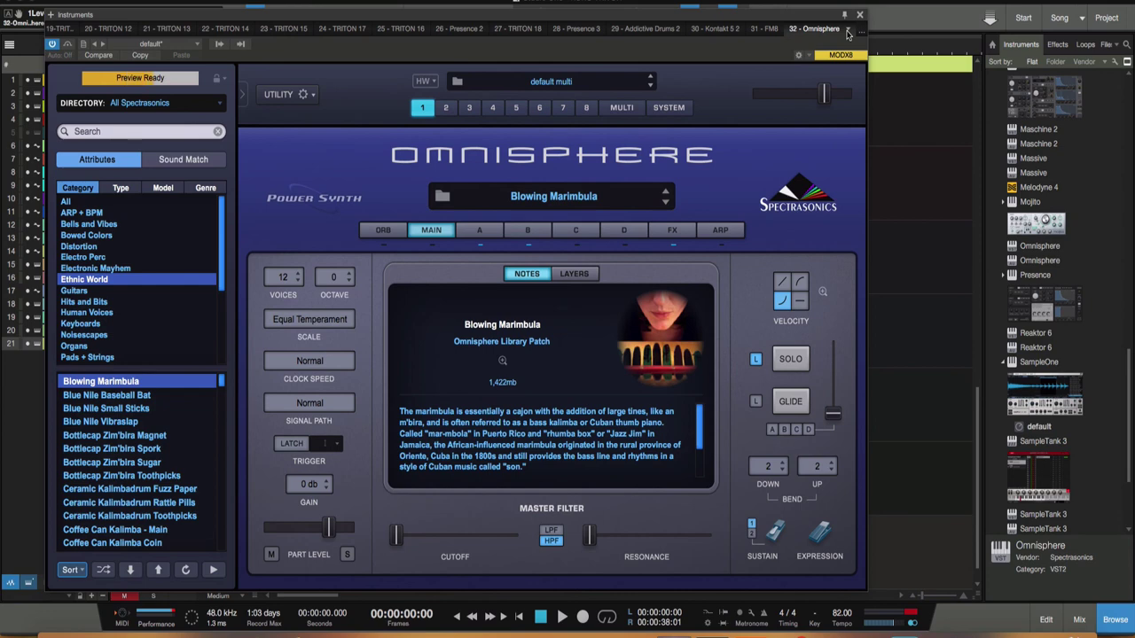
# Step: Update the Omnisphere plug-in thumbnail with the Blowing Marimbula patch displayed, and close the instrument window
pyautogui.click(848, 32)
pyautogui.click(847, 32)
pyautogui.click(848, 32)
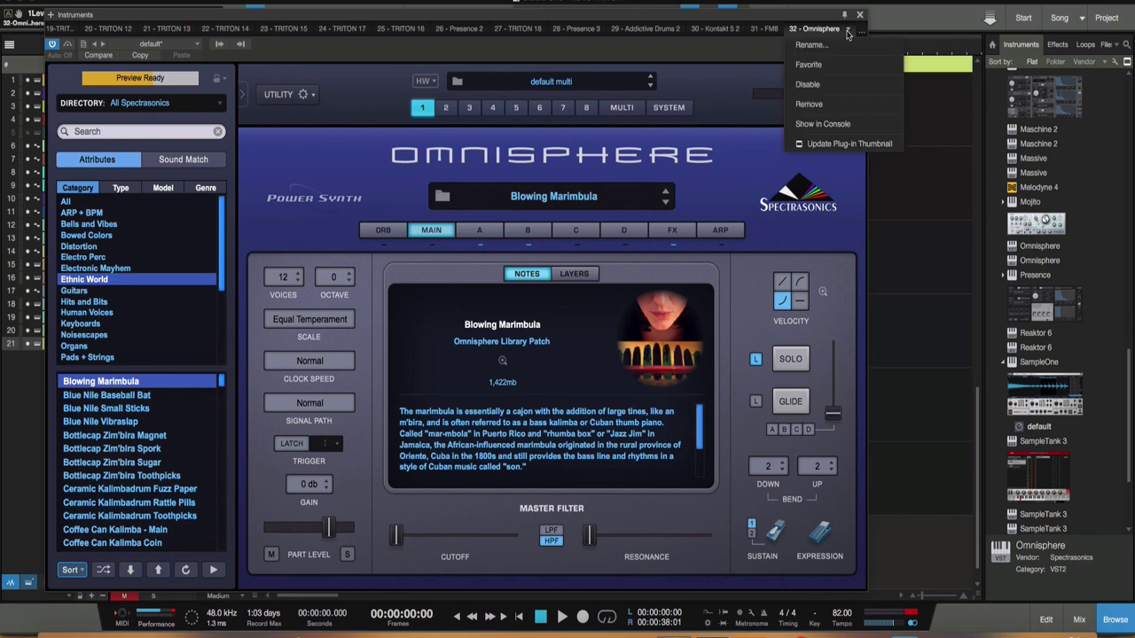
pyautogui.click(854, 144)
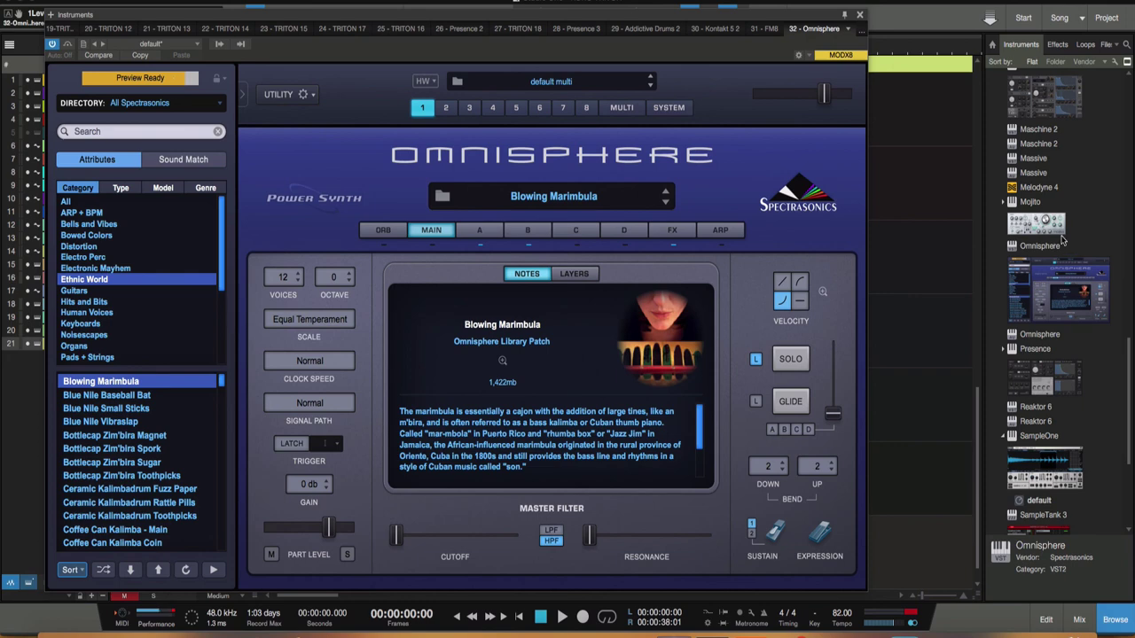
pyautogui.hotkey('ctrl', 'w')
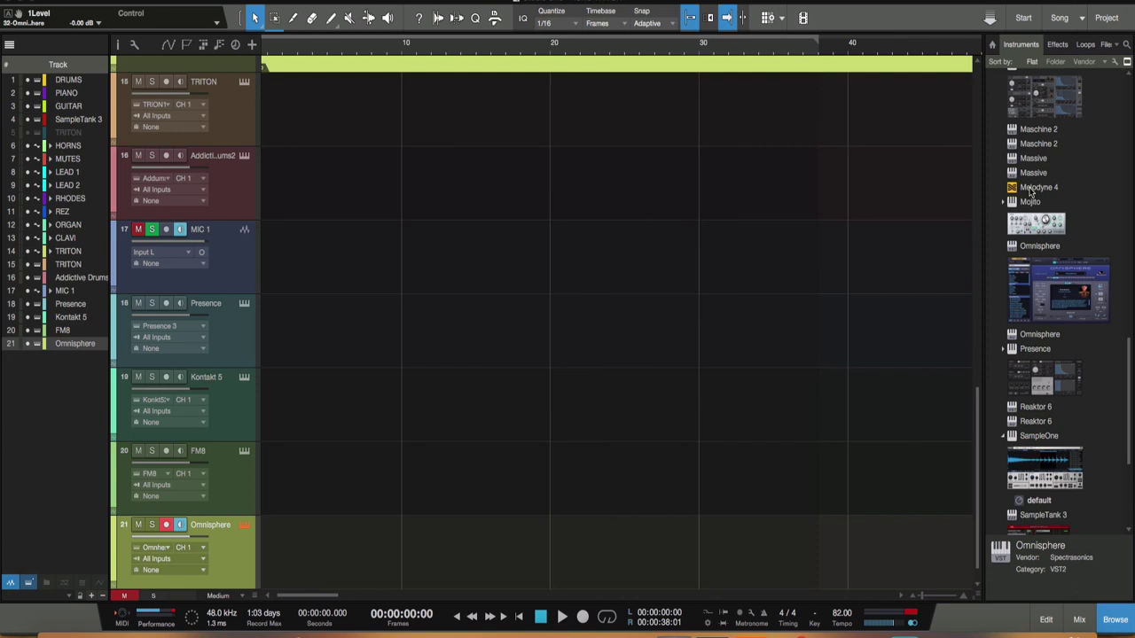
# Step: Add a Melodyne 4 ReWire instrument track below the Omnisphere track
pyautogui.click(1031, 189)
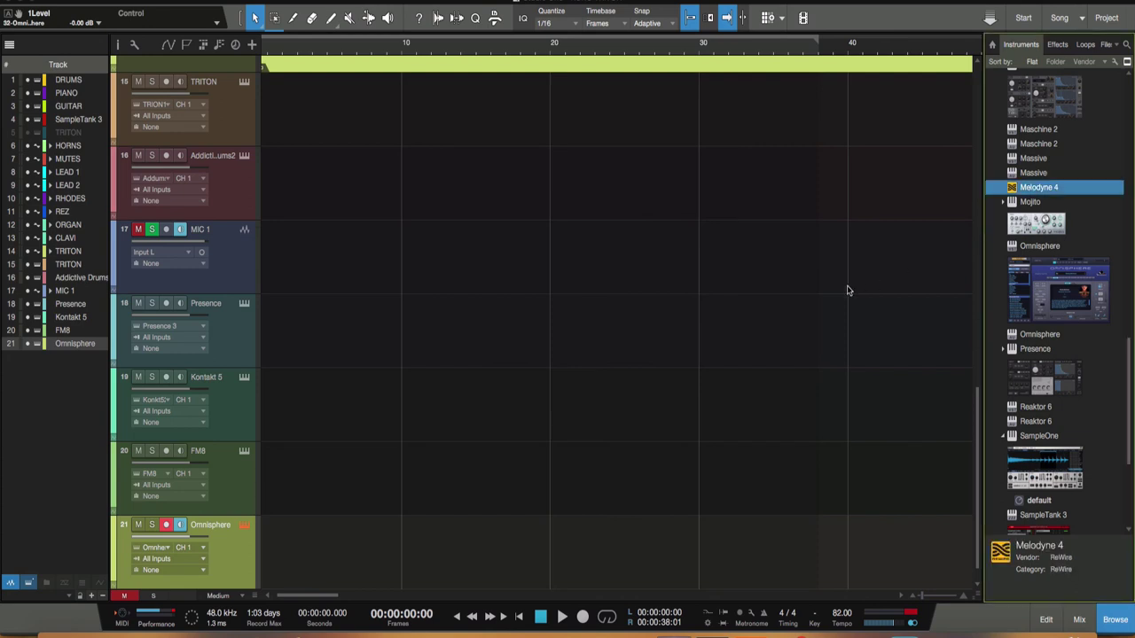
pyautogui.scroll(-1, 847, 291)
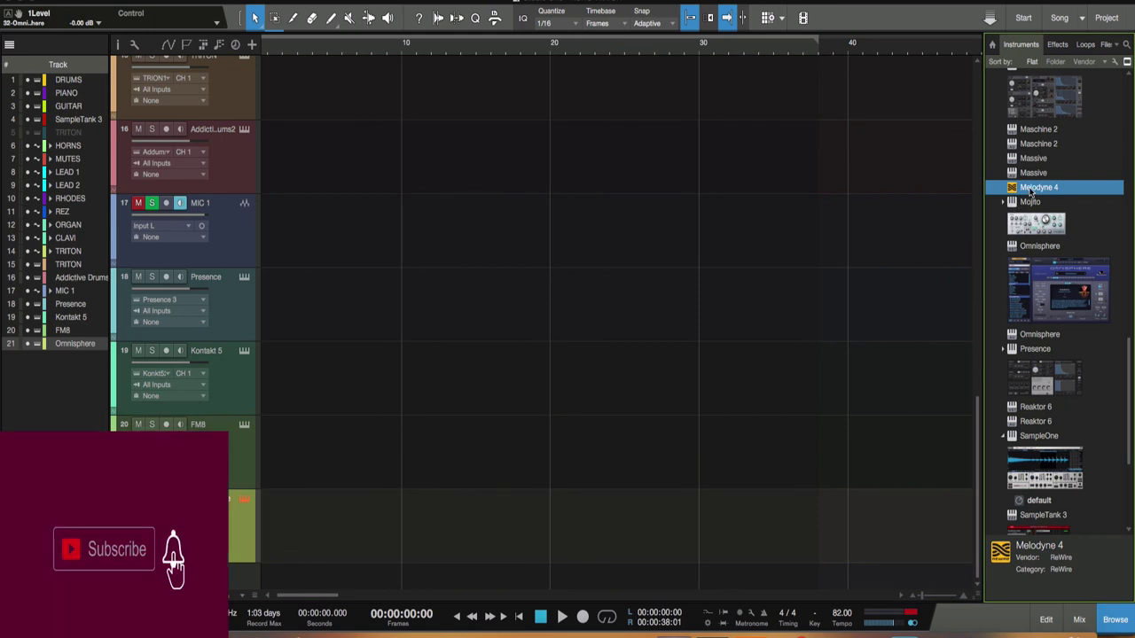
pyautogui.moveTo(1030, 193); pyautogui.dragTo(373, 580)
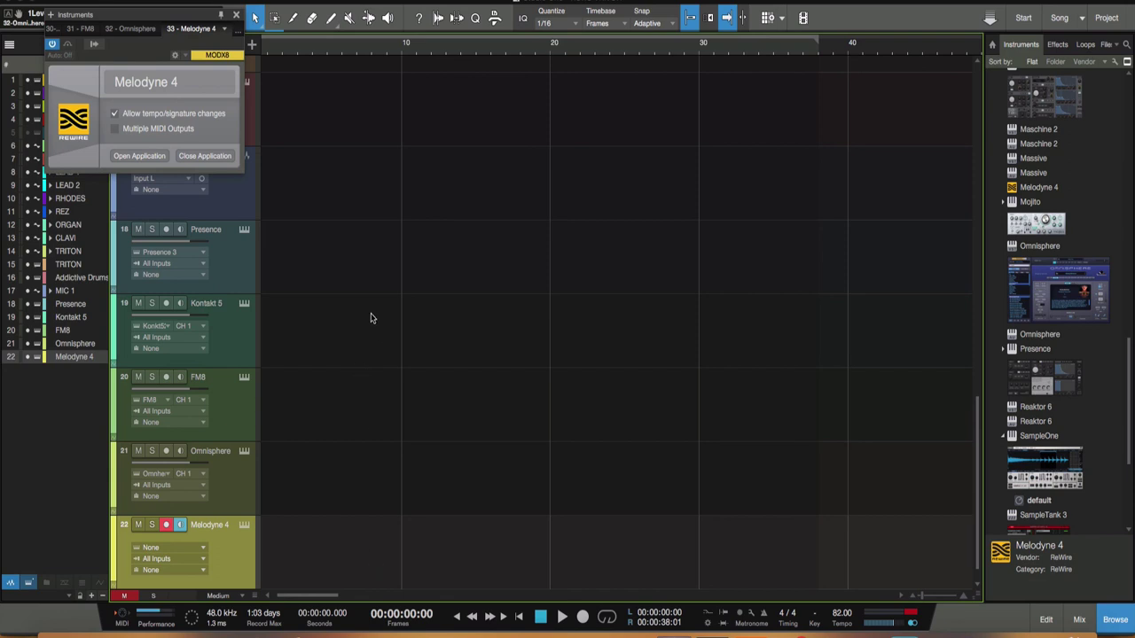
# Step: Check the Melodyne 4 instance's options for a thumbnail update, and close its window
pyautogui.moveTo(196, 23); pyautogui.dragTo(433, 78)
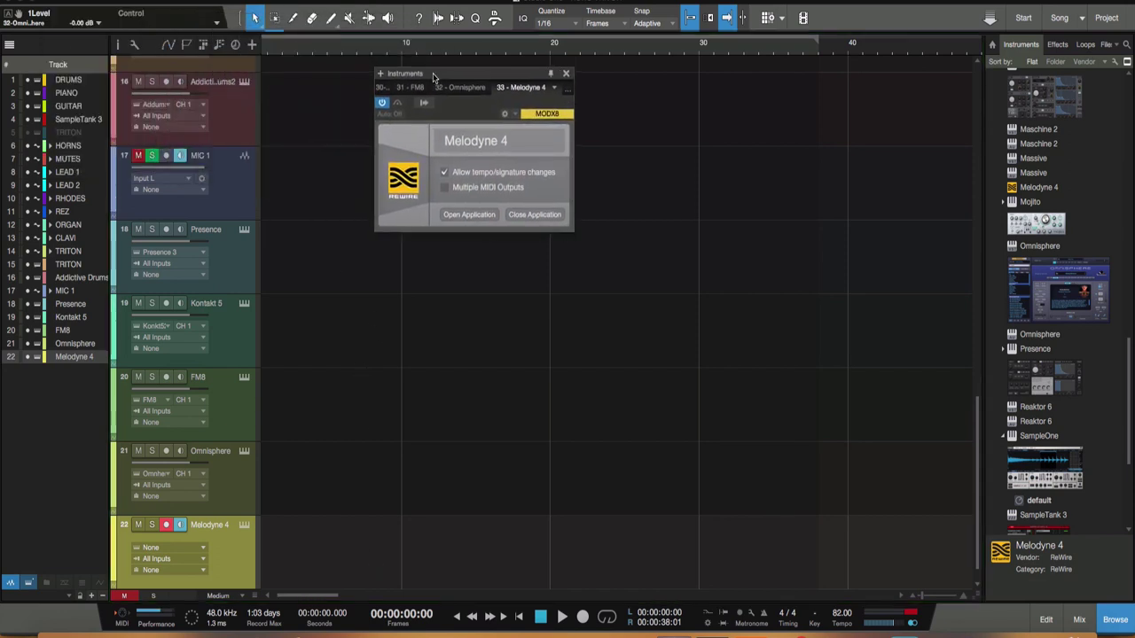
pyautogui.rightClick(555, 89)
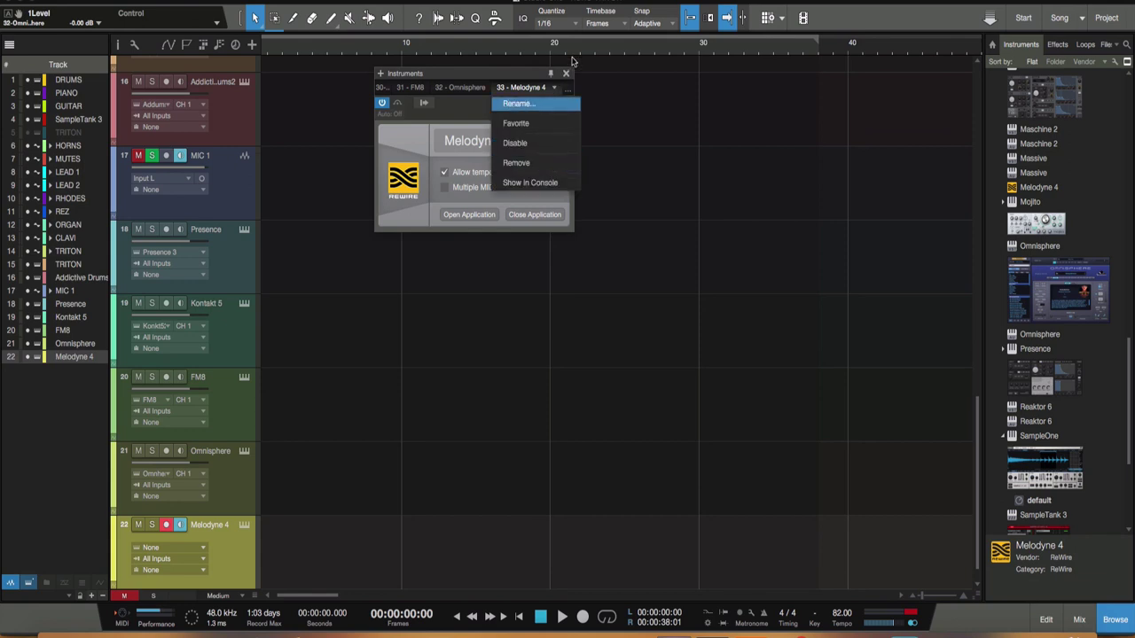
pyautogui.click(568, 76)
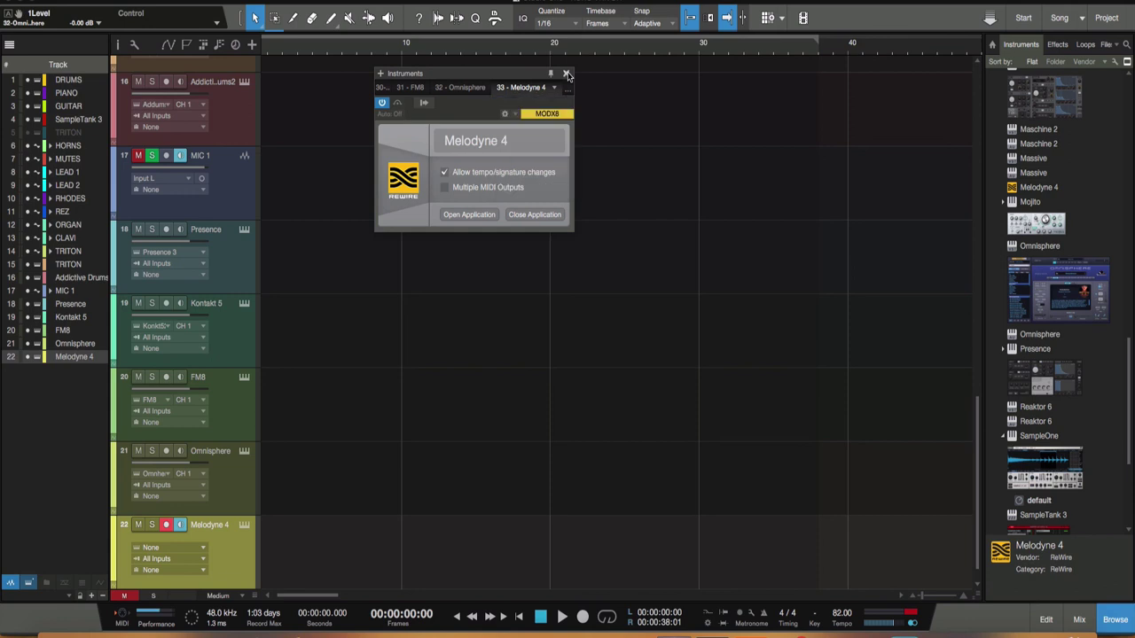
pyautogui.click(567, 74)
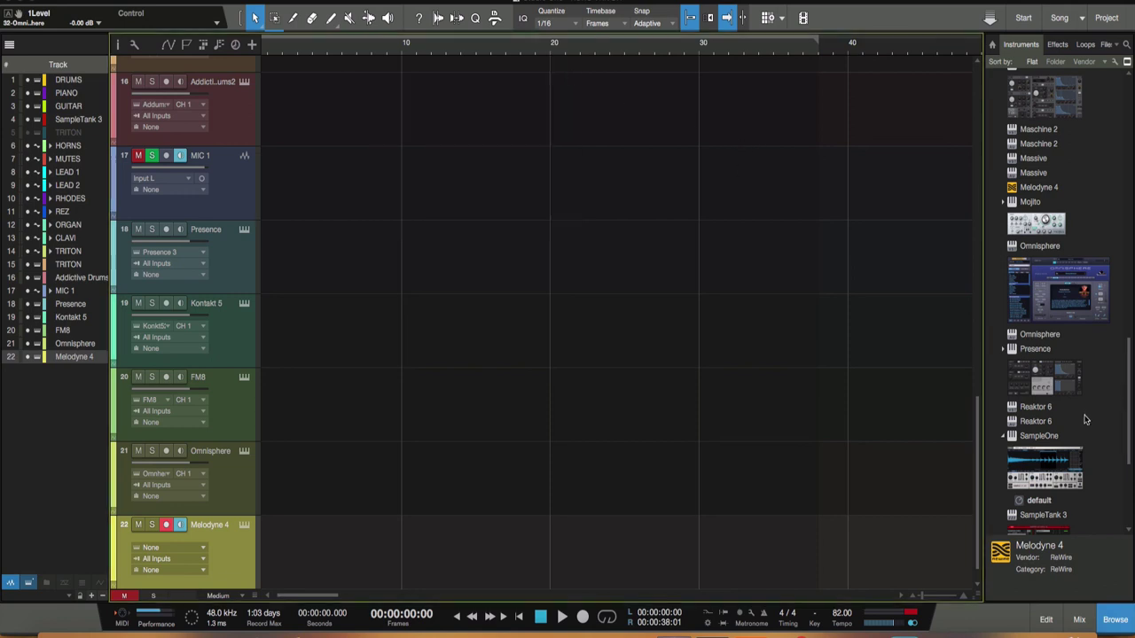
# Step: Add the AudioUnit version of Sylenth1 as an instrument track below Melodyne 4 and dismiss the demo upgrade offer
pyautogui.scroll(-6, 1086, 419)
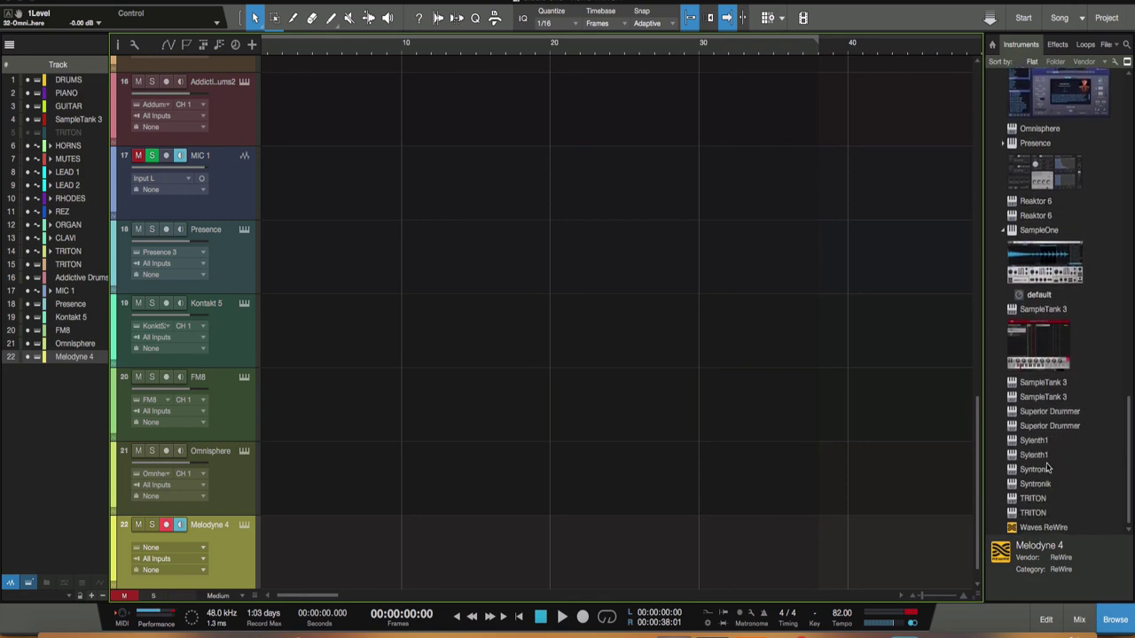
pyautogui.moveTo(1053, 460); pyautogui.dragTo(651, 584)
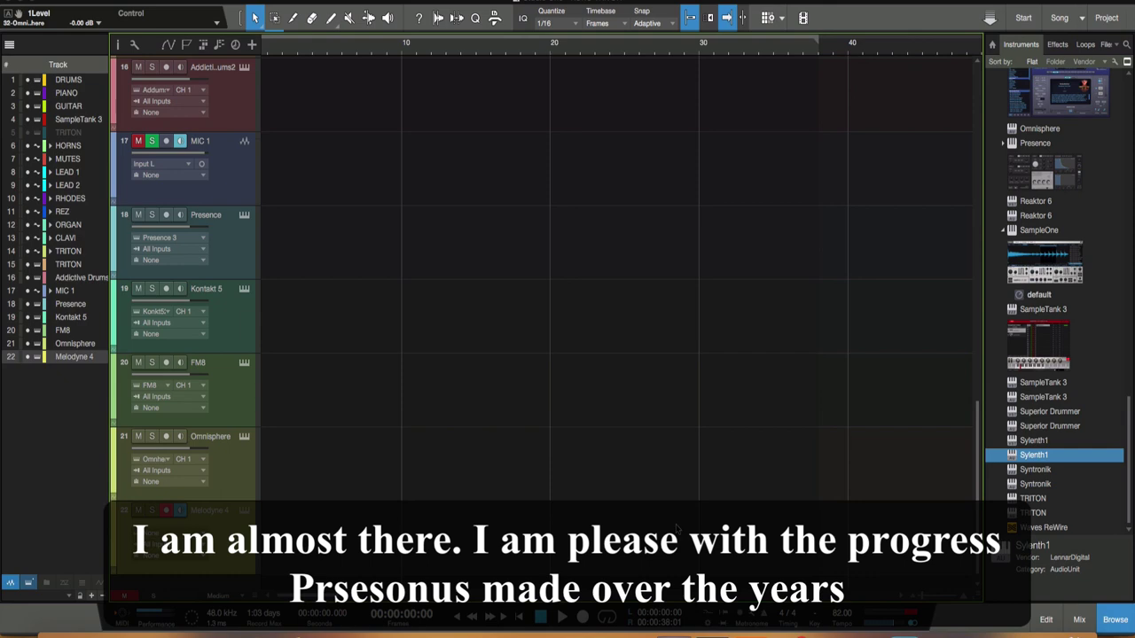
pyautogui.moveTo(677, 530); pyautogui.dragTo(676, 530)
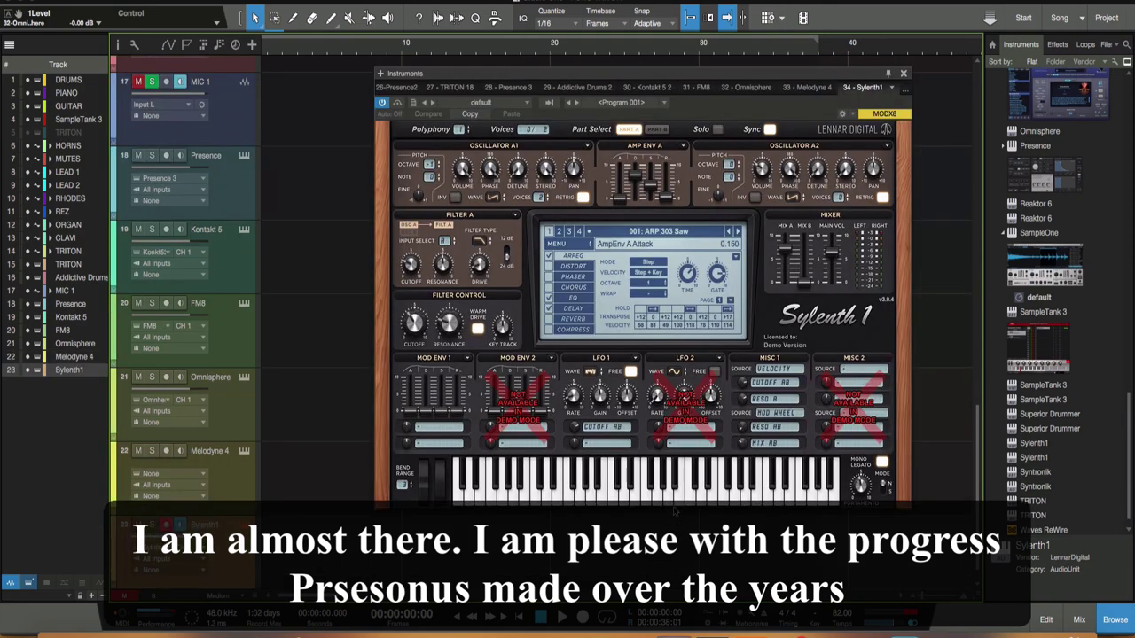
pyautogui.moveTo(798, 433)
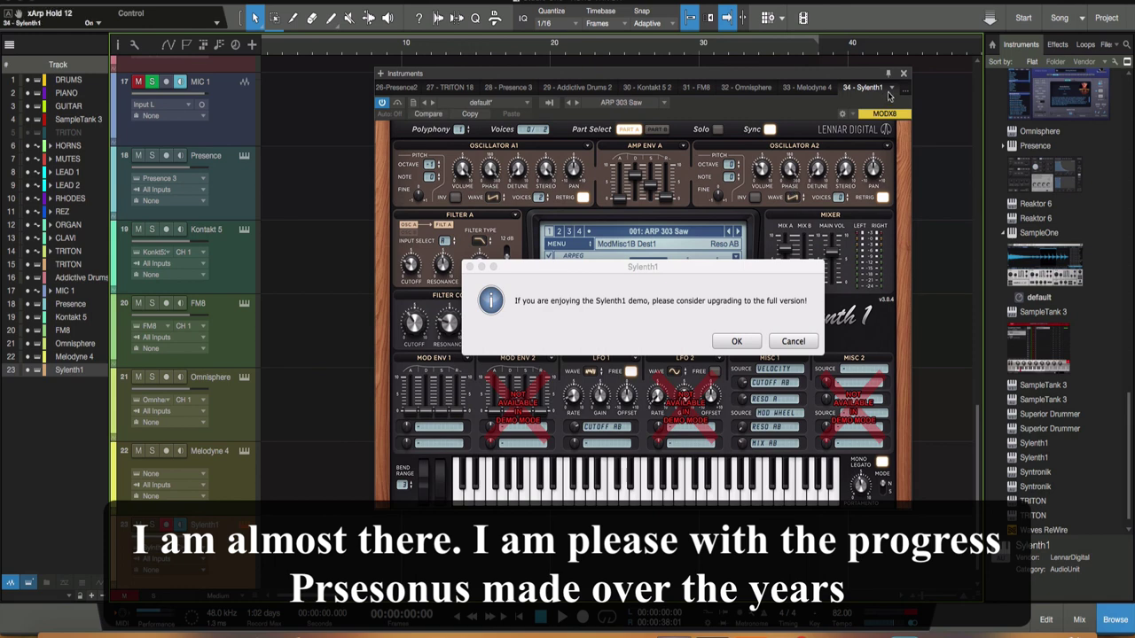
pyautogui.click(783, 344)
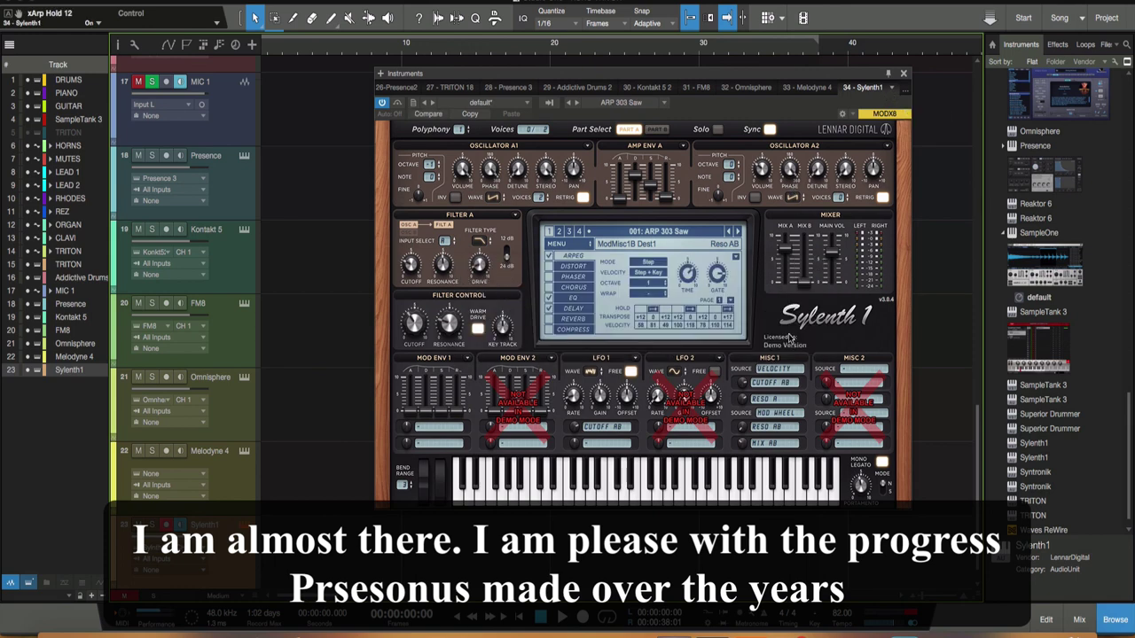
# Step: Update the Sylenth1 plug-in thumbnail, declining the download of the new version
pyautogui.click(892, 90)
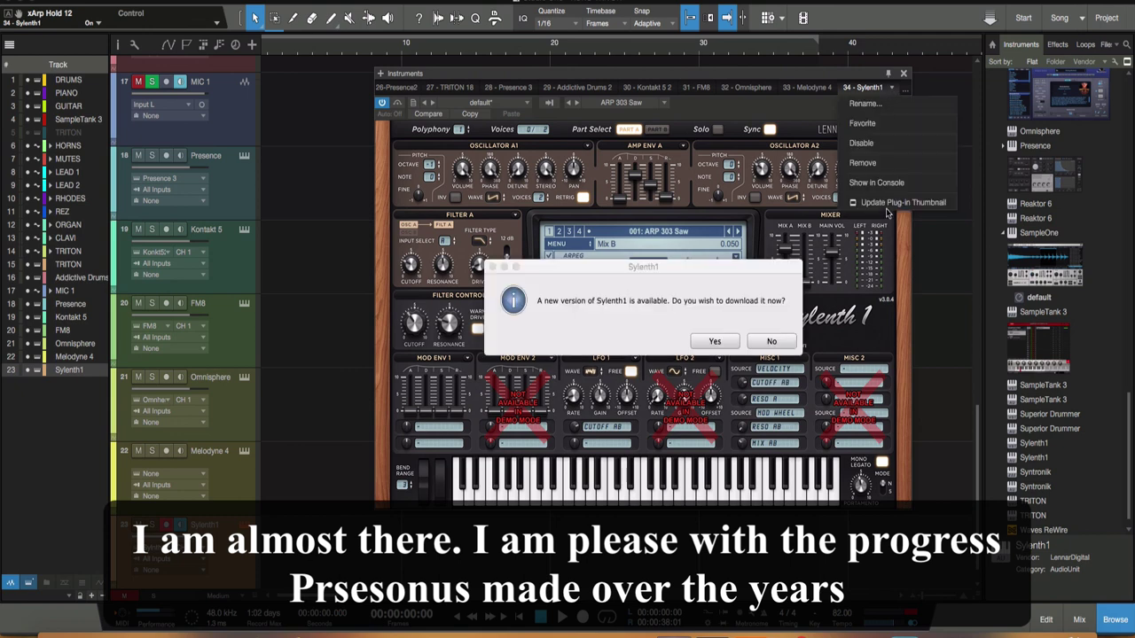
pyautogui.click(770, 342)
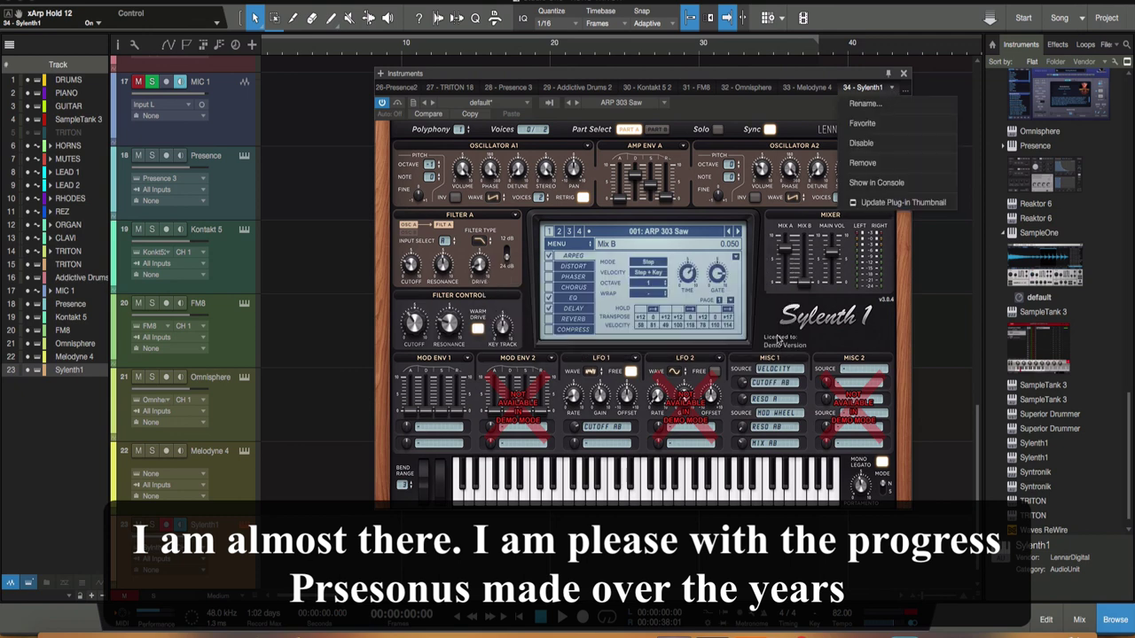
pyautogui.click(917, 203)
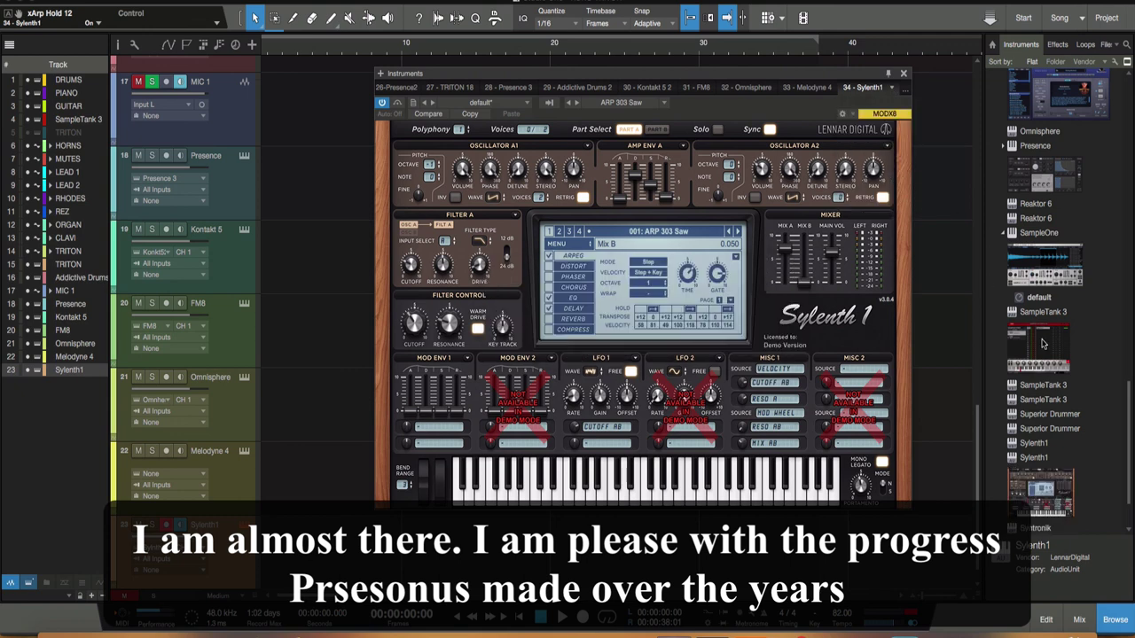
# Step: Review the thumbnails throughout the instrument list, and add the VST2 version of TRITON as a track below Sylenth1
pyautogui.scroll(-2, 1045, 344)
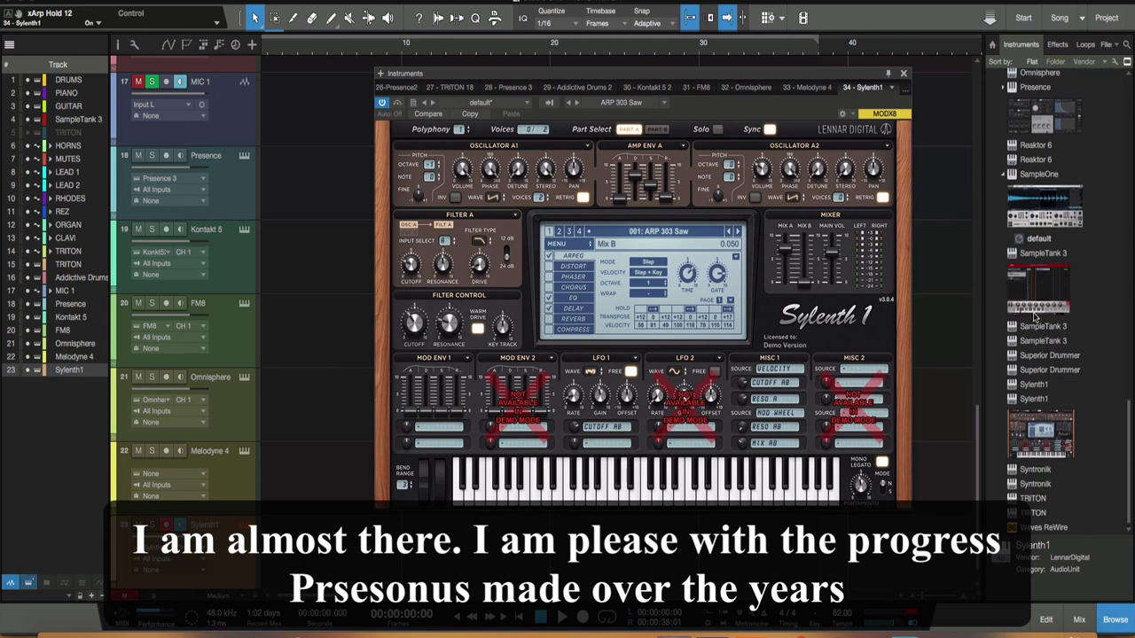
pyautogui.scroll(15, 1034, 317)
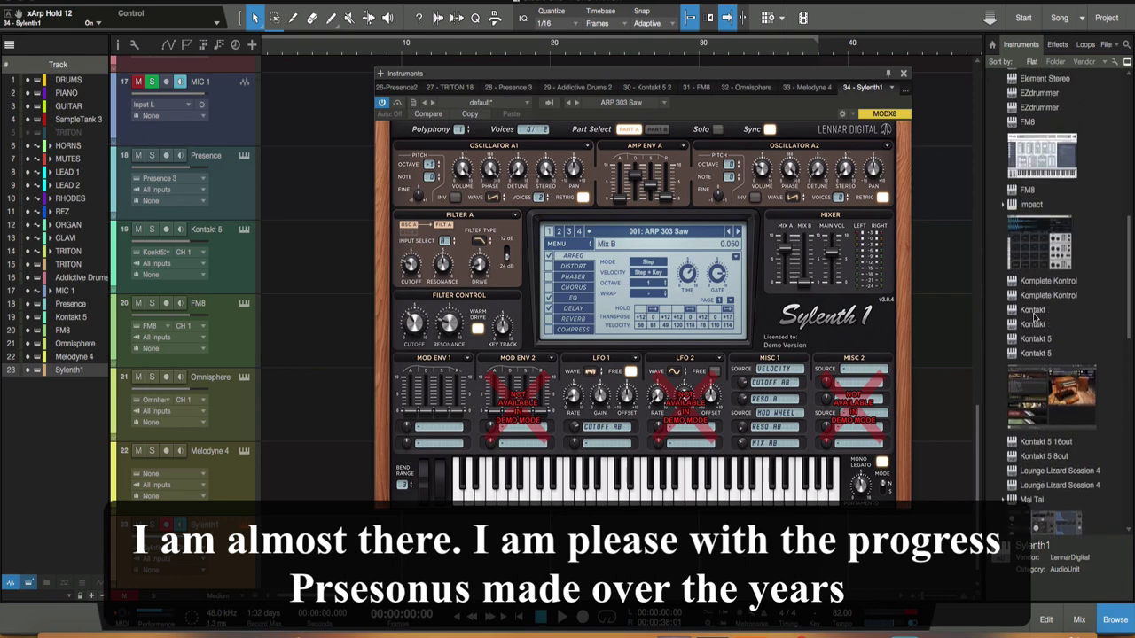
pyautogui.scroll(4, 1034, 317)
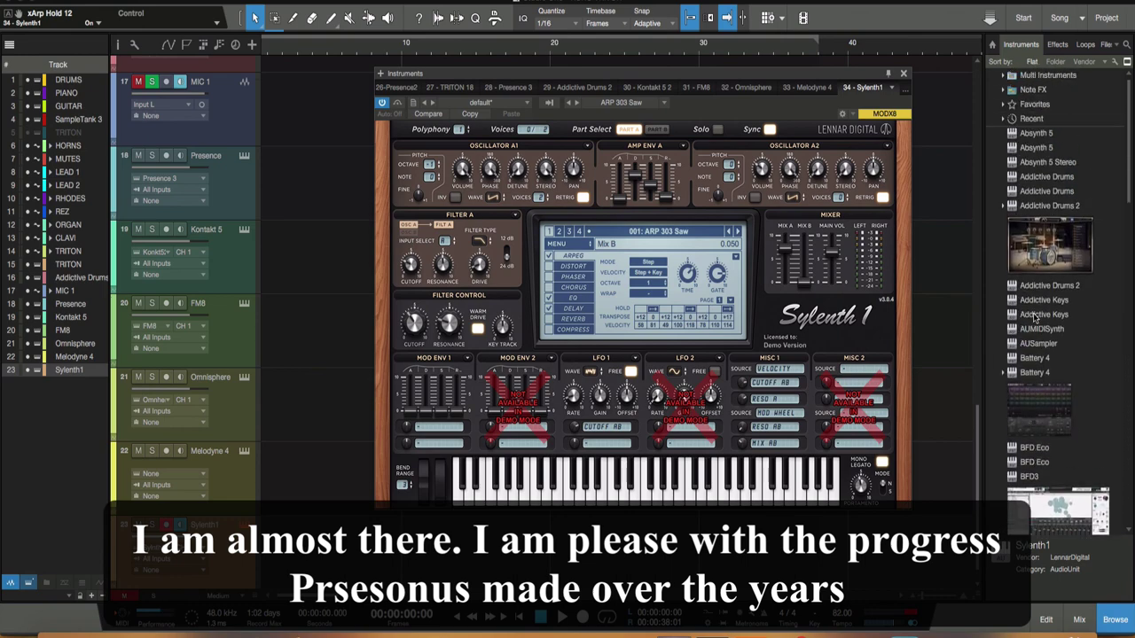
pyautogui.scroll(-15, 1034, 316)
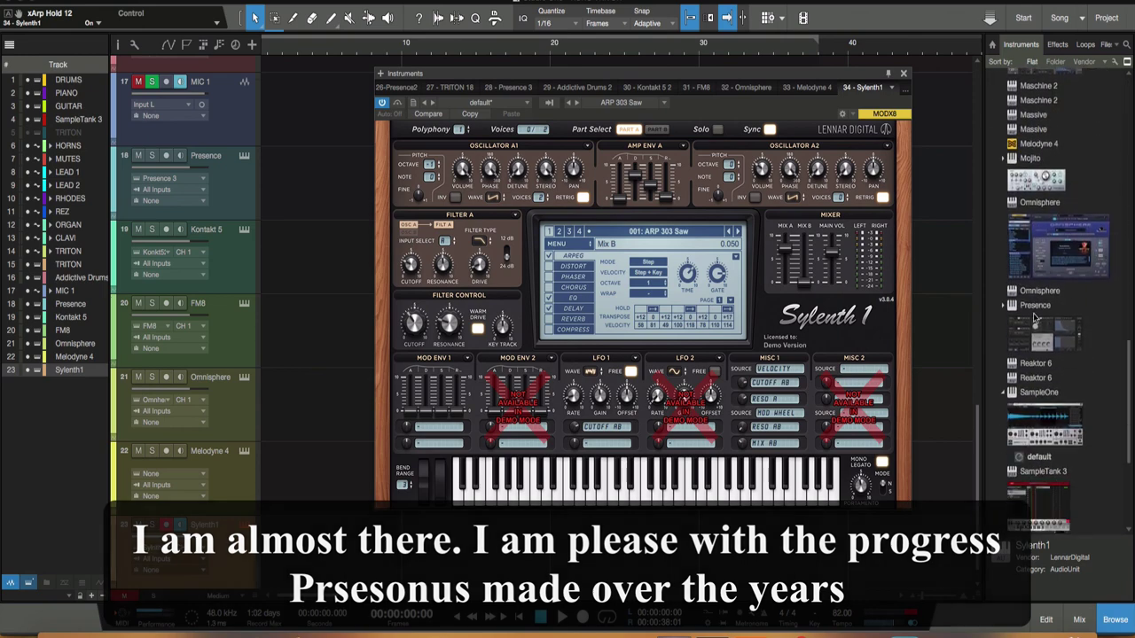
pyautogui.scroll(5, 1034, 317)
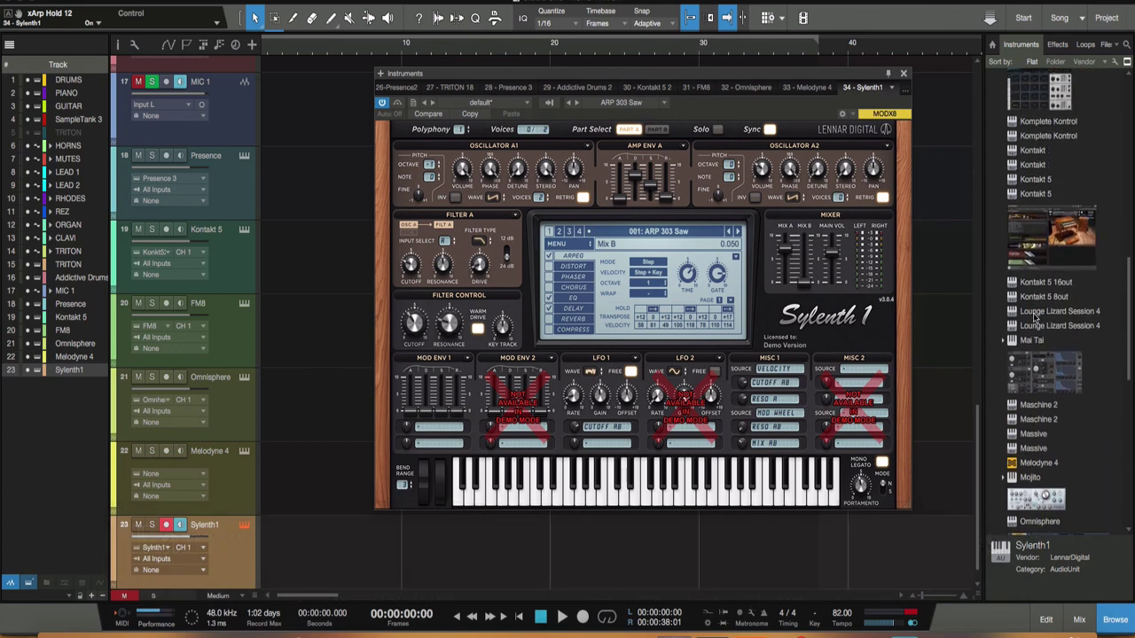
pyautogui.scroll(-12, 1049, 320)
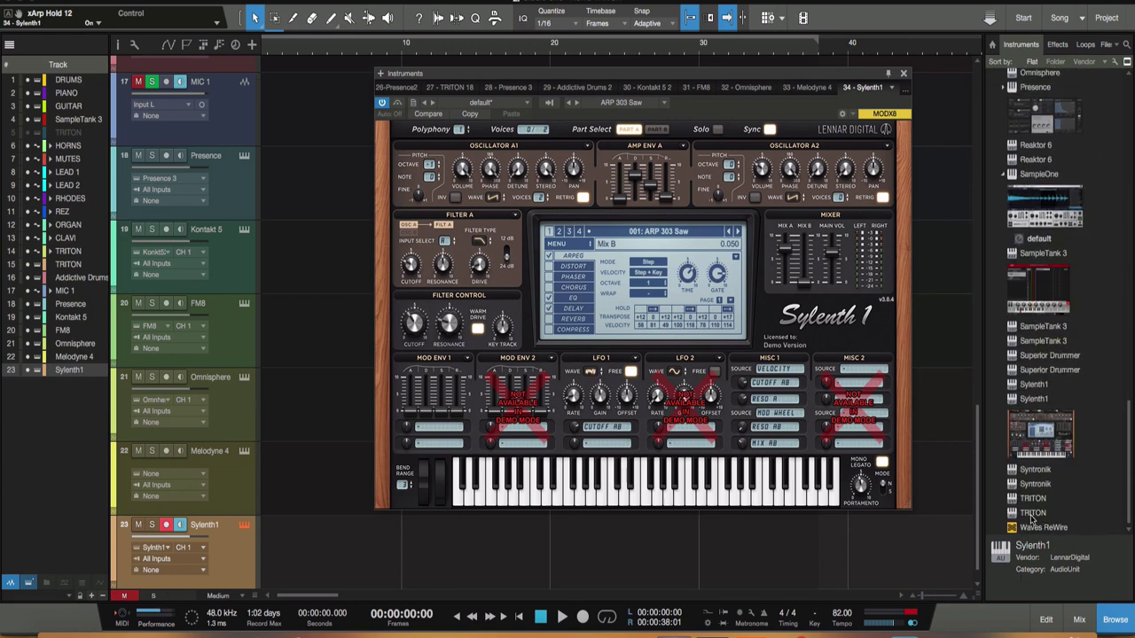
pyautogui.moveTo(1047, 500); pyautogui.dragTo(736, 588)
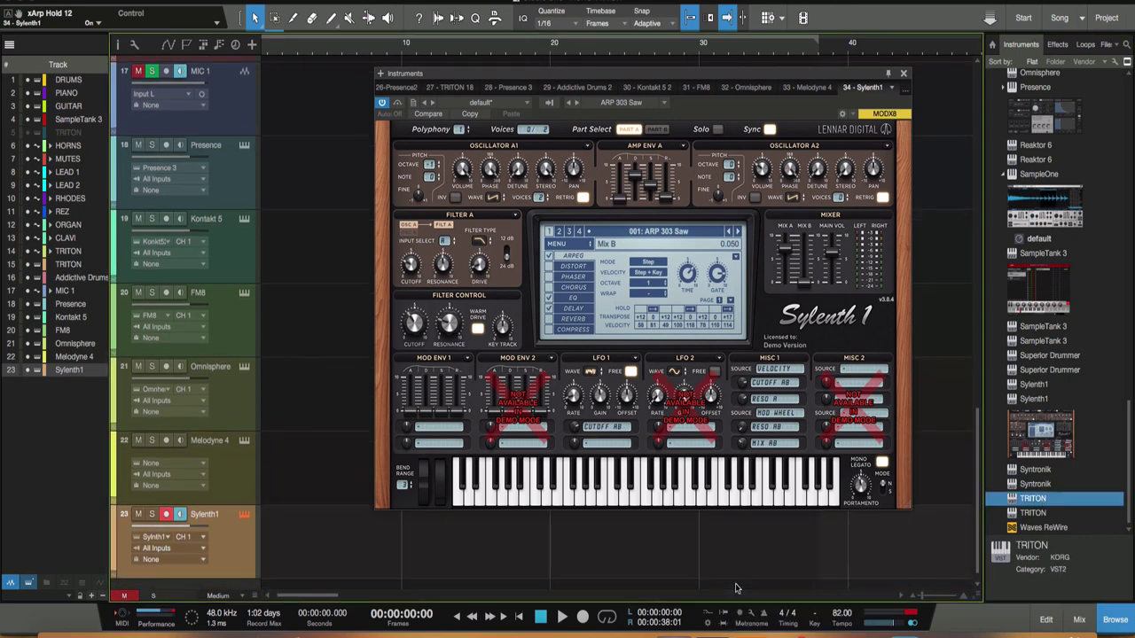